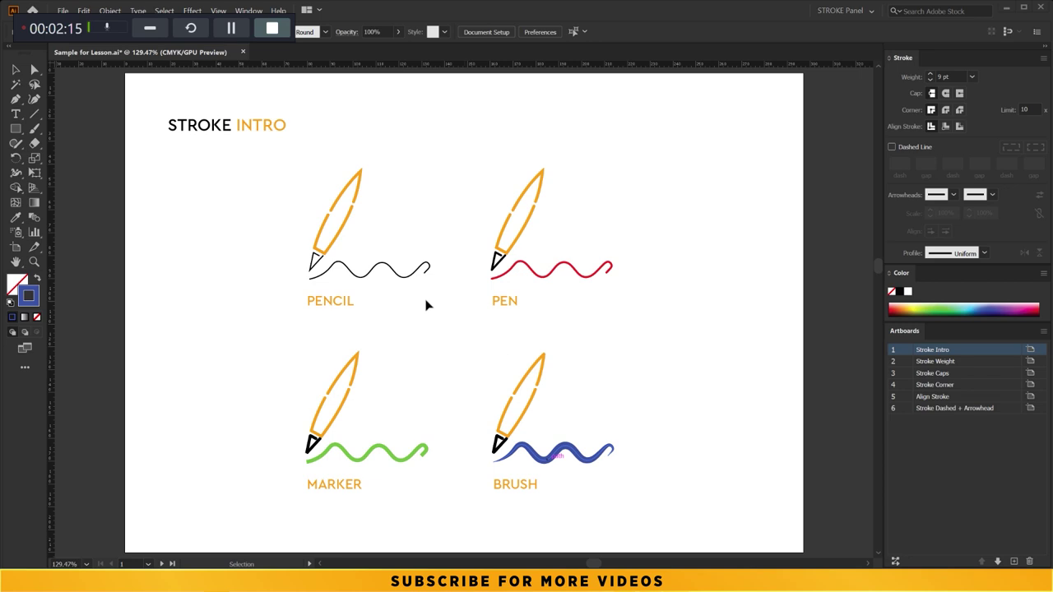
Zoom in on the pen stroke and pan across the pencil, pen, marker and brush waves.
{"action": "key", "text": "z"}
{"action": "left_click_drag", "start_coordinate": [504, 282], "coordinate": [606, 277]}
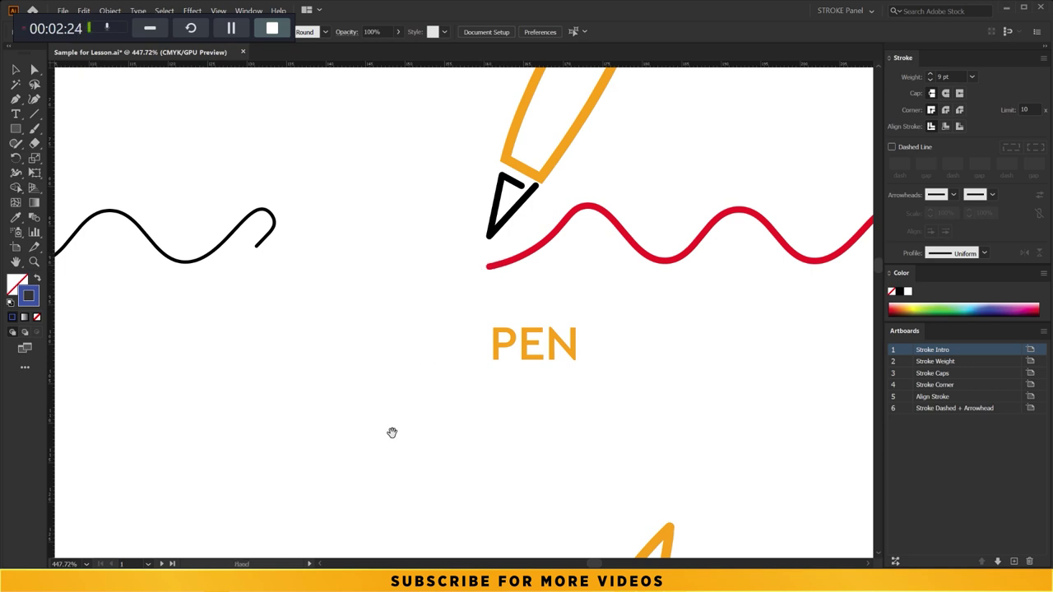
{"action": "left_click_drag", "start_coordinate": [392, 433], "coordinate": [642, 110]}
{"action": "left_click_drag", "start_coordinate": [458, 317], "coordinate": [489, 171]}
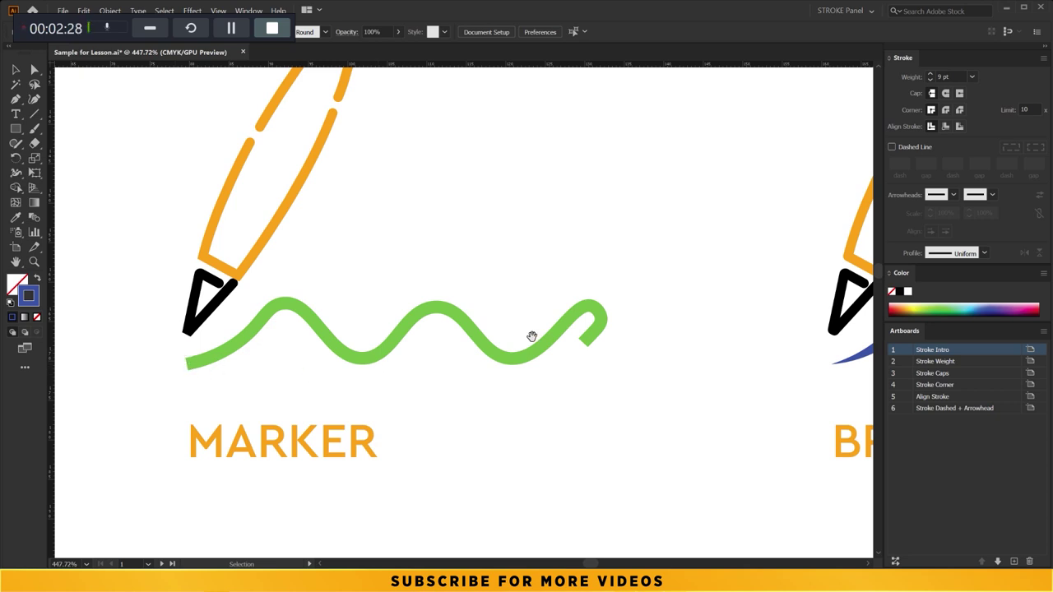
{"action": "left_click_drag", "start_coordinate": [532, 334], "coordinate": [175, 337]}
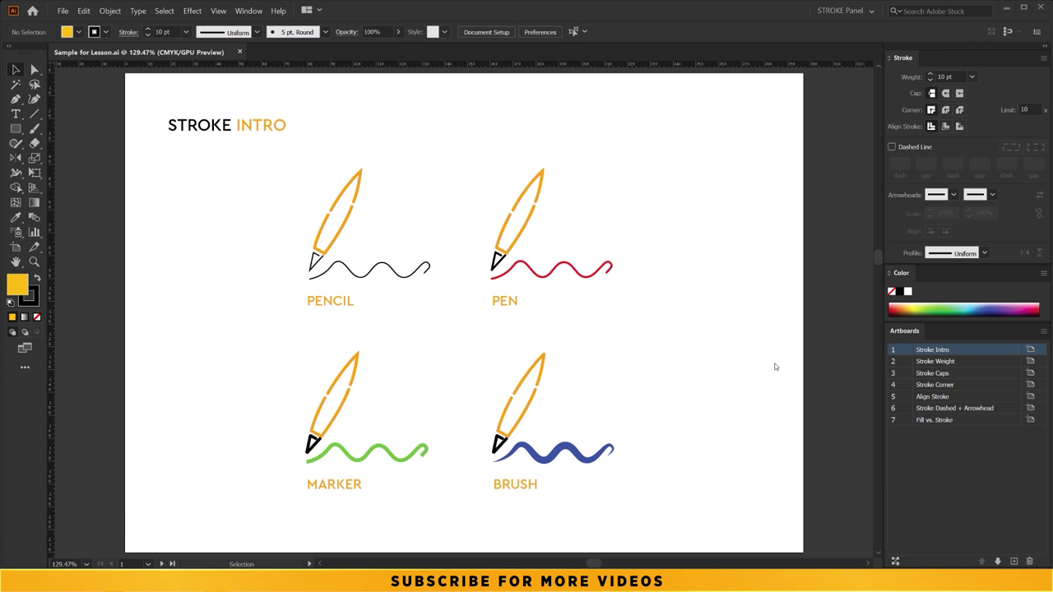
Show artboard 7 and compare the yellow-filled stroked square with the open stroke-only shape.
{"action": "double_click", "coordinate": [904, 421]}
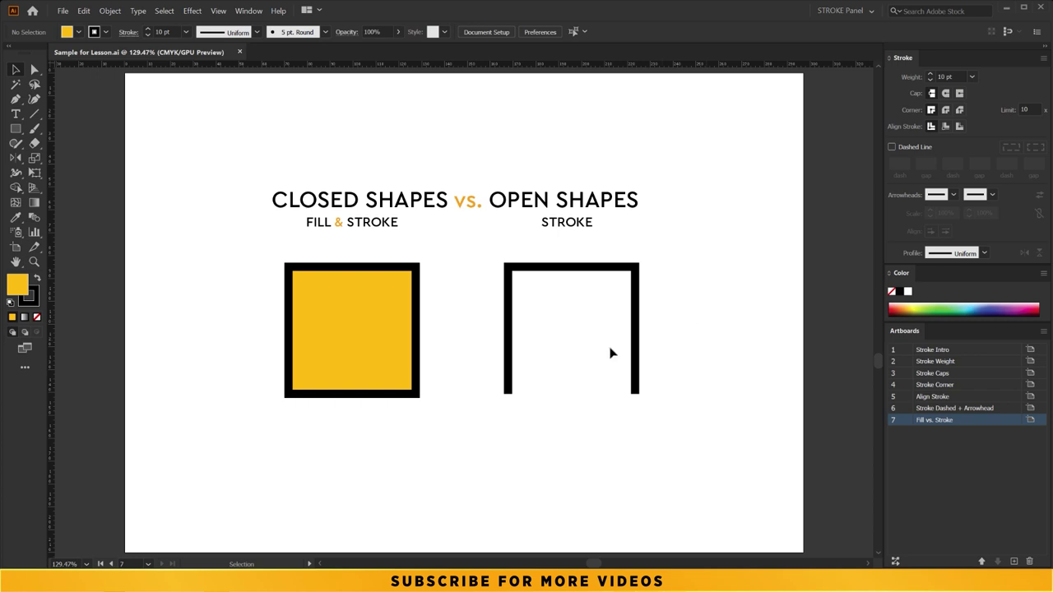
{"action": "left_click", "coordinate": [382, 331]}
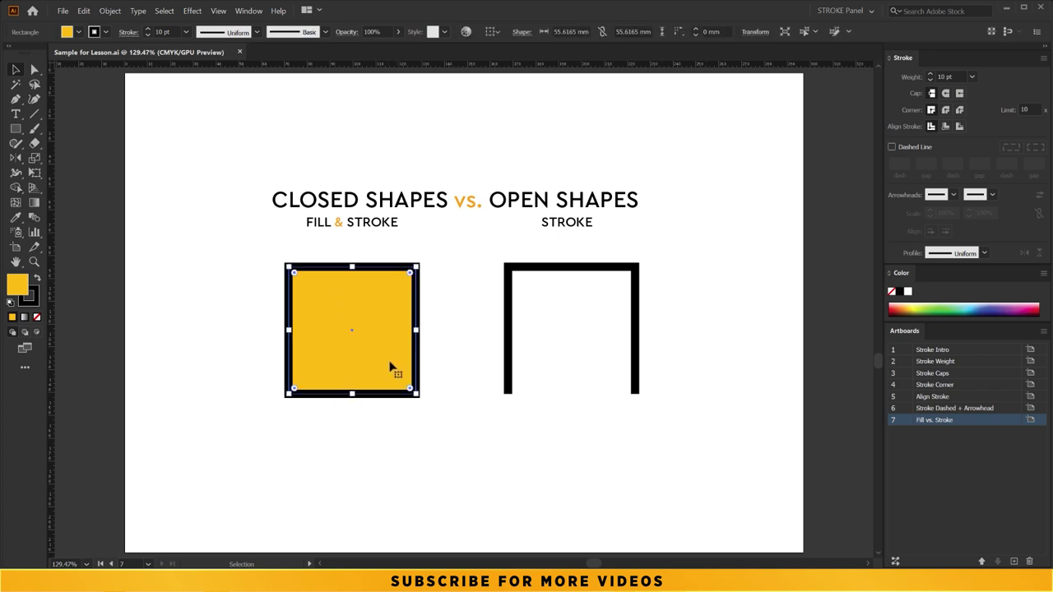
{"action": "left_click", "coordinate": [533, 385]}
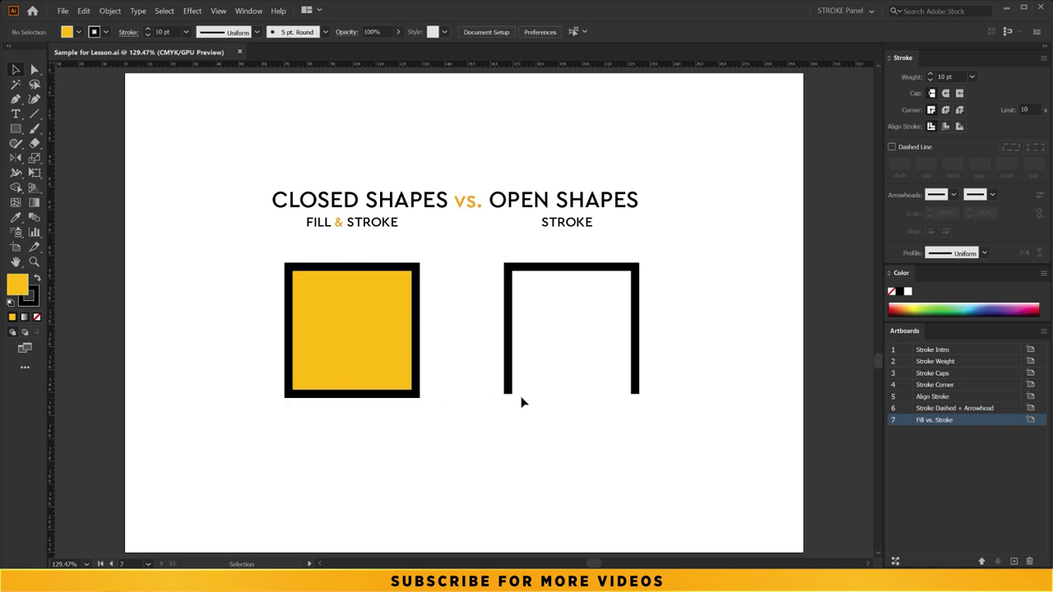
{"action": "left_click", "coordinate": [371, 314]}
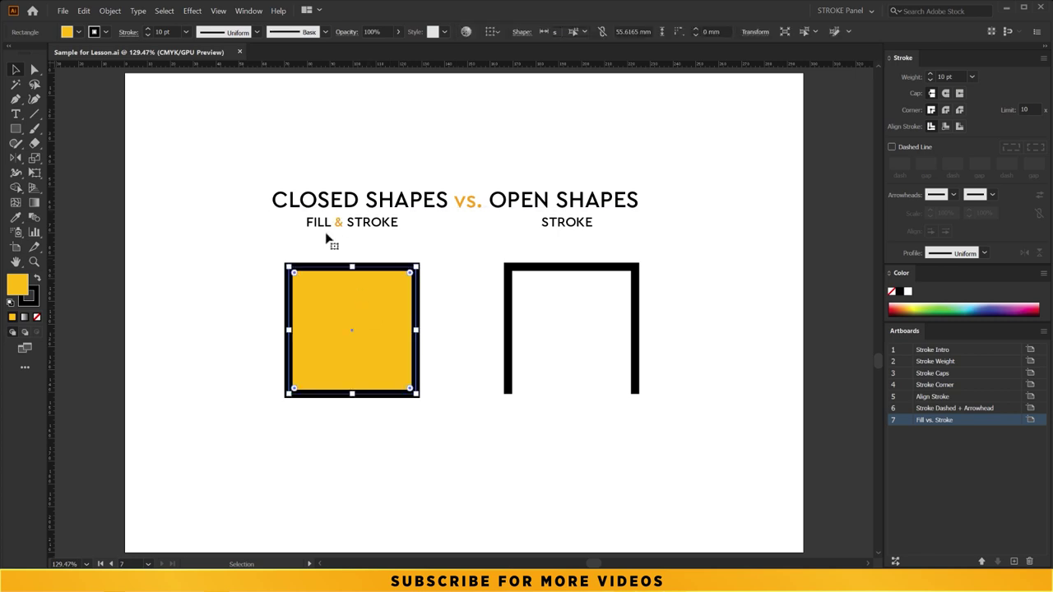
{"action": "left_click", "coordinate": [506, 273]}
{"action": "left_click", "coordinate": [700, 258]}
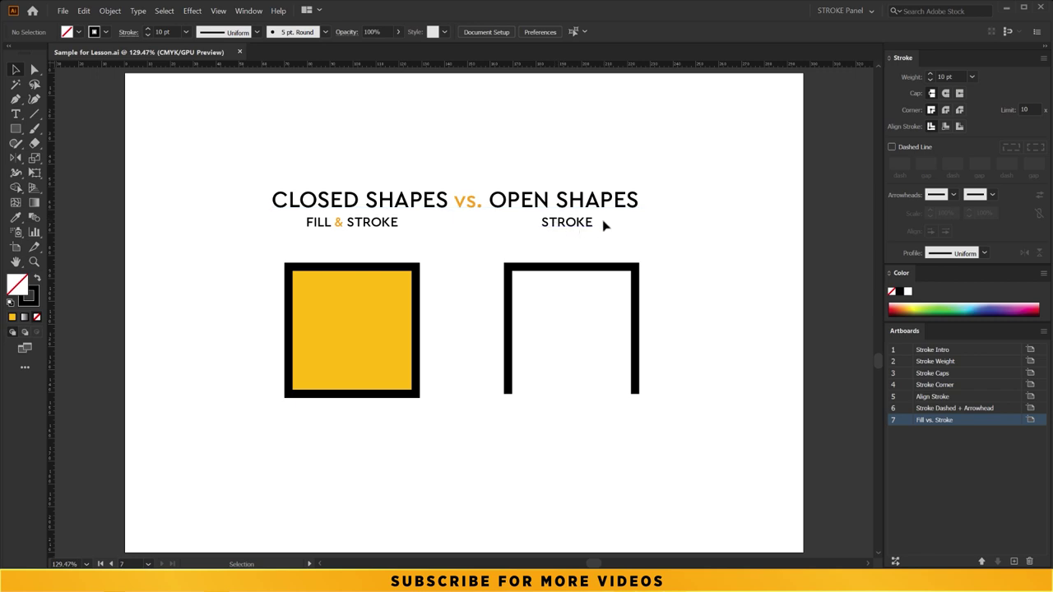
{"action": "left_click", "coordinate": [333, 290]}
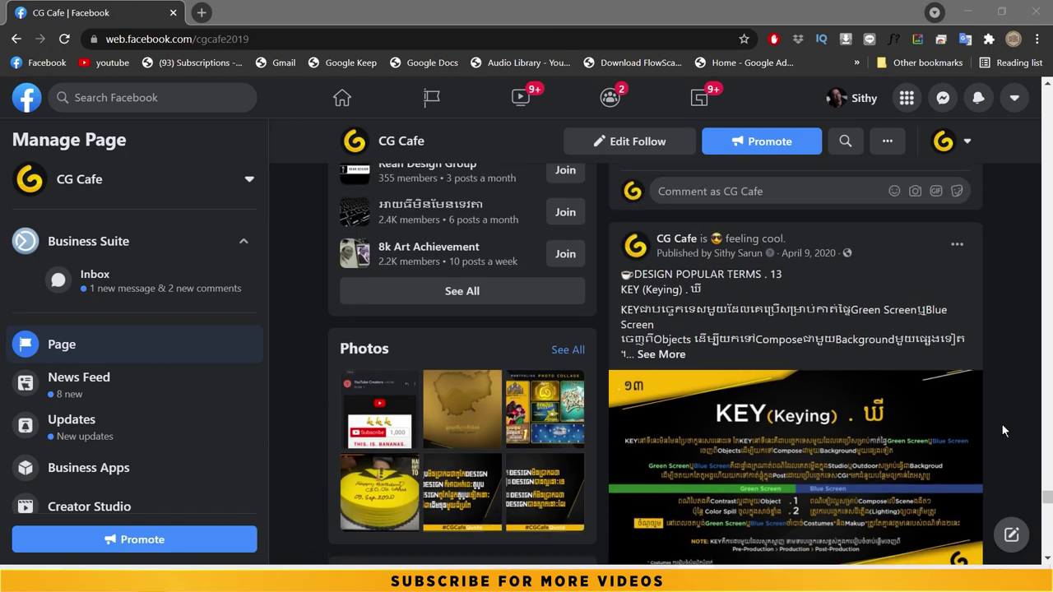
Scroll the Facebook page in Chrome to the FILL STROKE post.
{"action": "scroll", "coordinate": [1001, 423], "scroll_direction": "up", "scroll_amount": 4}
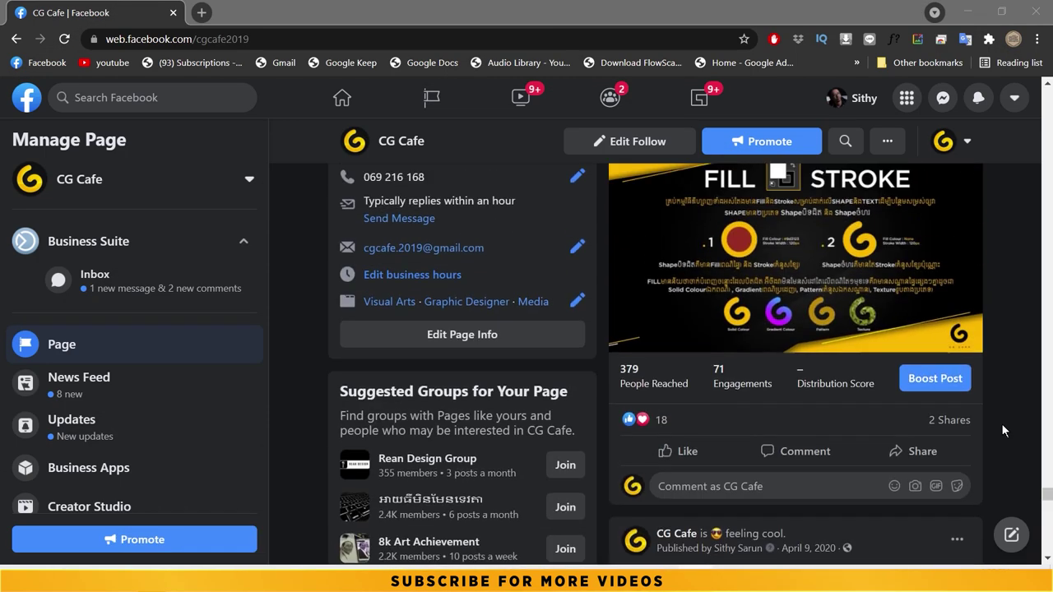
{"action": "scroll", "coordinate": [1001, 423], "scroll_direction": "up", "scroll_amount": 1}
{"action": "scroll", "coordinate": [1001, 423], "scroll_direction": "up", "scroll_amount": 1}
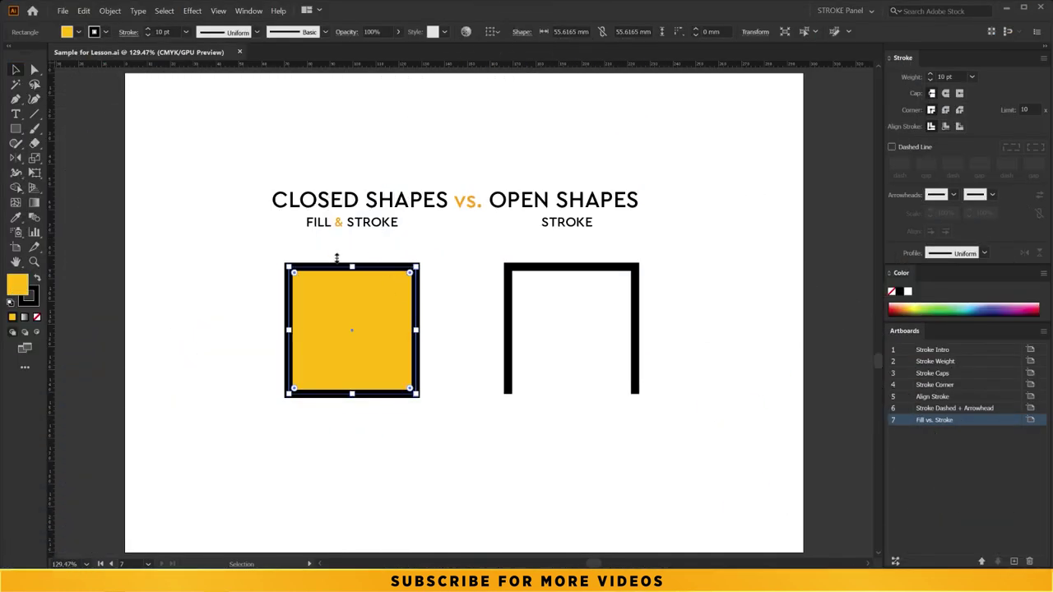
Change the closed square's fill colour from yellow to red.
{"action": "left_click", "coordinate": [423, 331]}
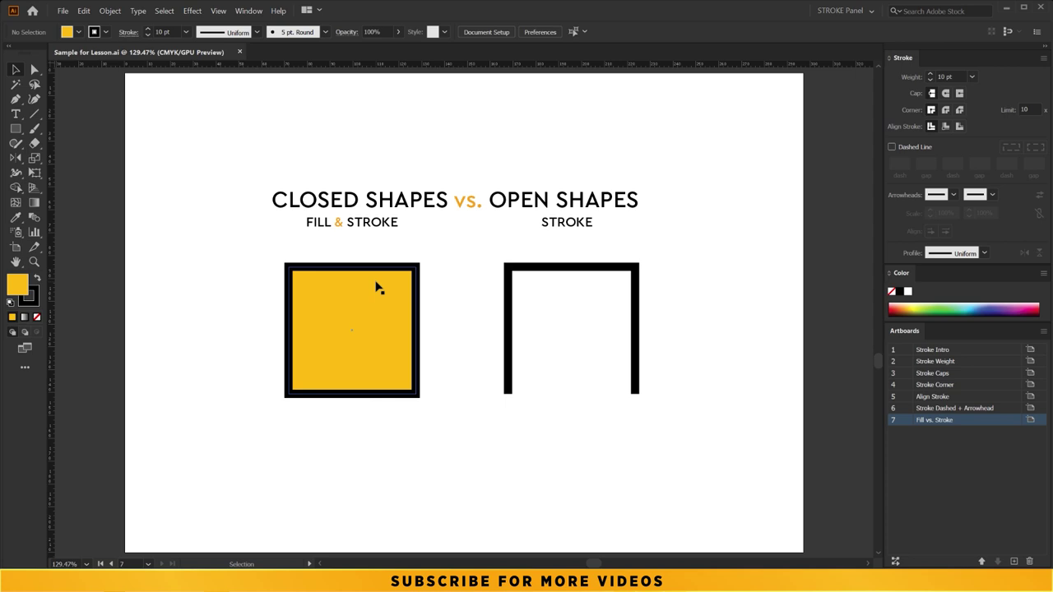
{"action": "left_click", "coordinate": [379, 287]}
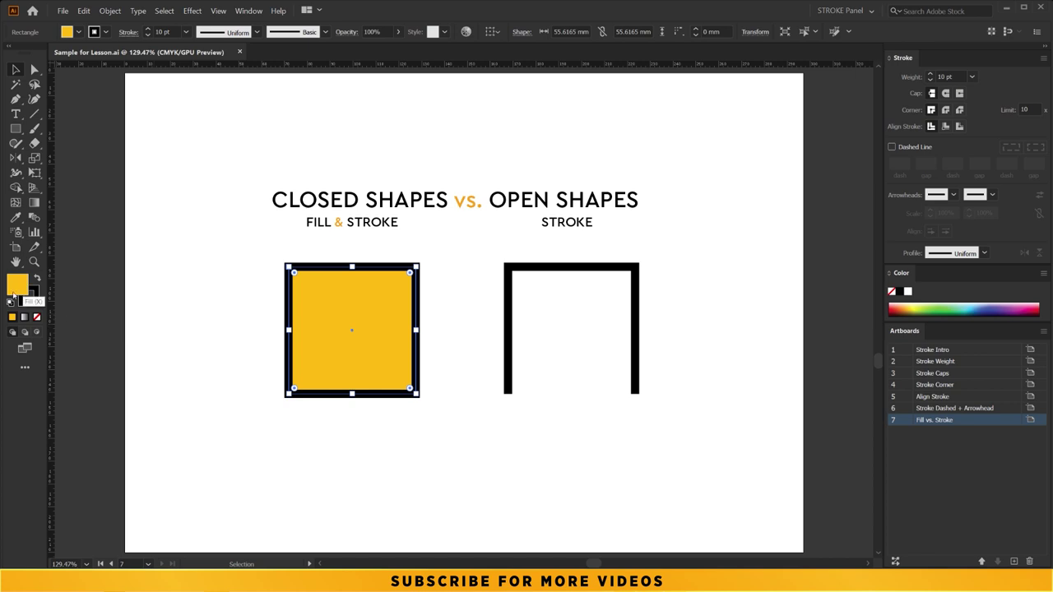
{"action": "double_click", "coordinate": [19, 286]}
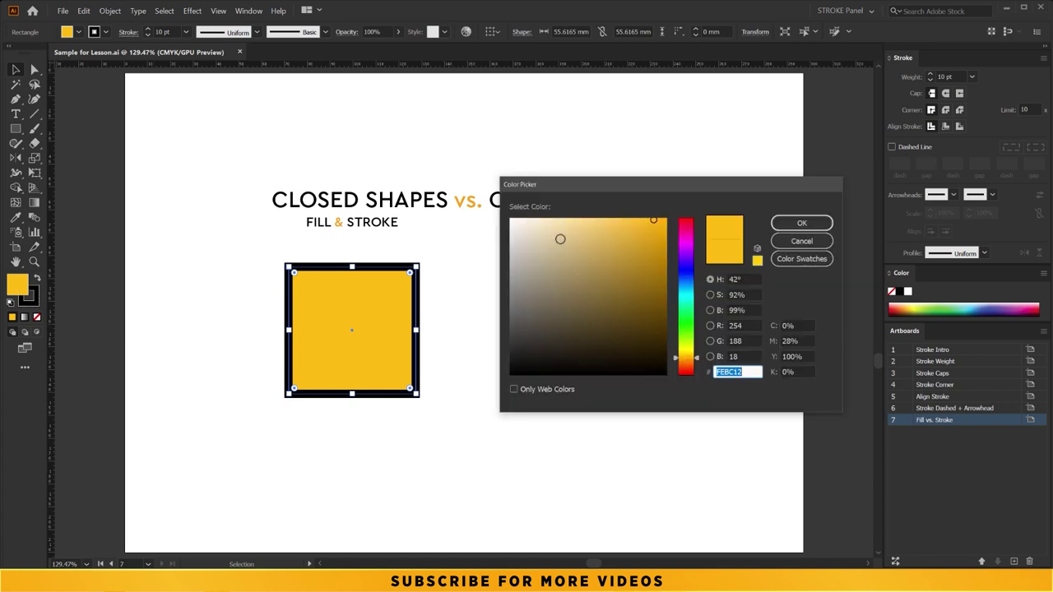
{"action": "left_click", "coordinate": [684, 226]}
{"action": "left_click", "coordinate": [801, 223]}
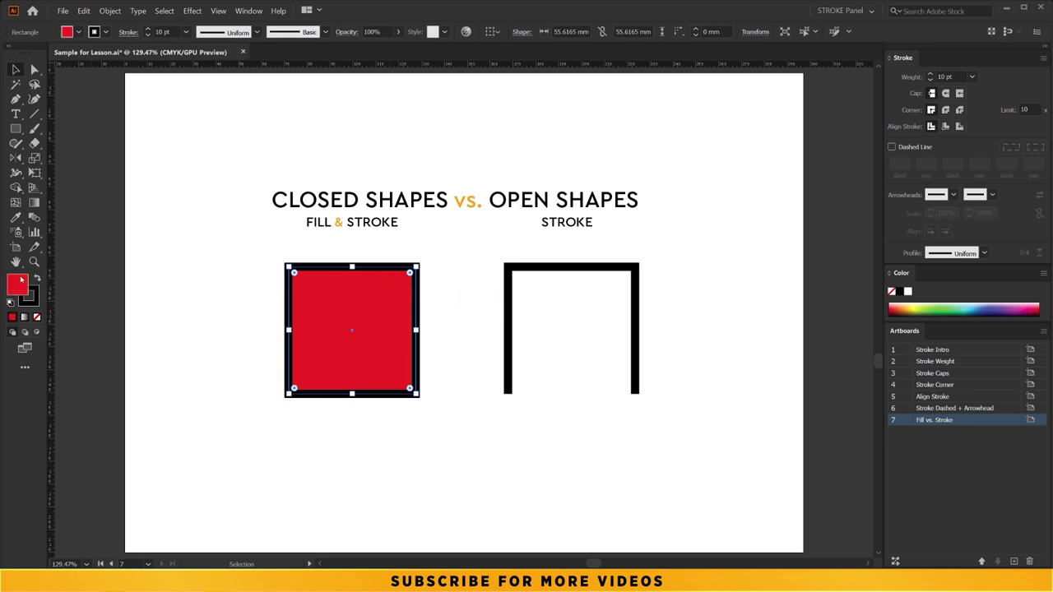
{"action": "double_click", "coordinate": [19, 286]}
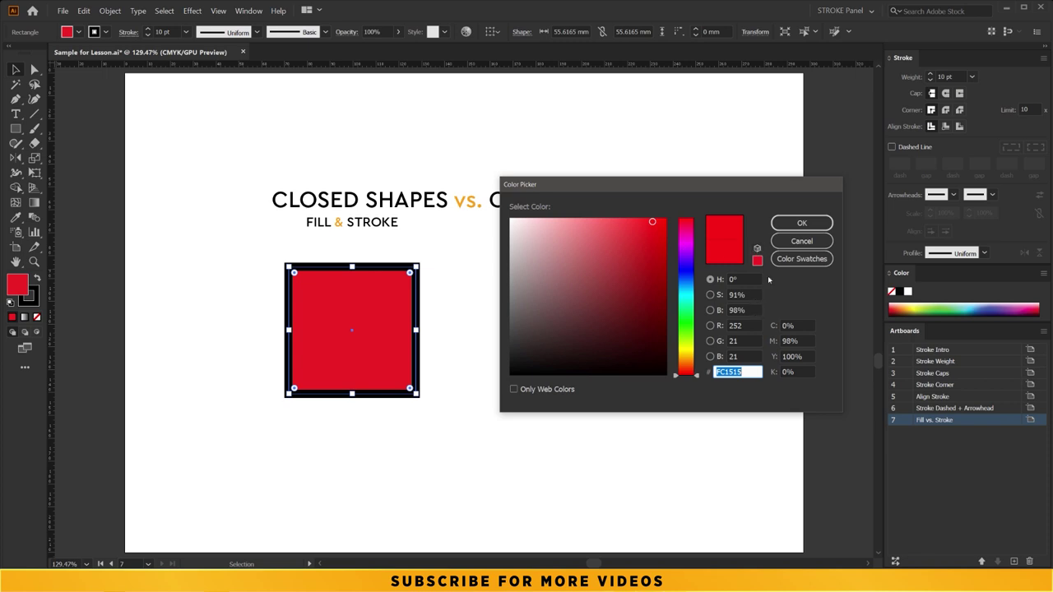
{"action": "left_click", "coordinate": [782, 224]}
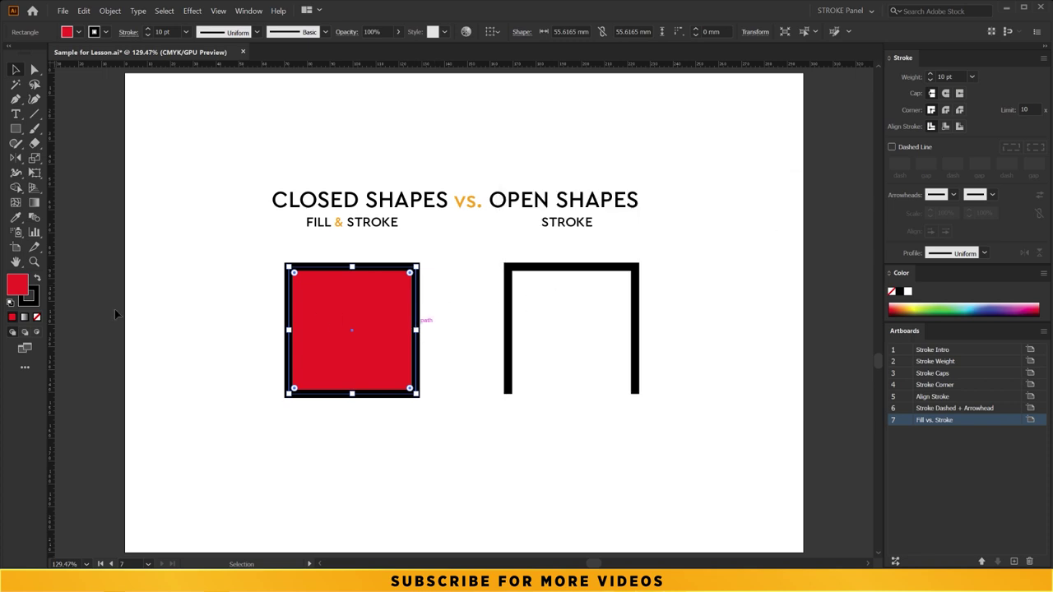
Set the square's stroke colour to black (hex 000000), after briefly trying green.
{"action": "left_click", "coordinate": [39, 300]}
{"action": "double_click", "coordinate": [36, 296]}
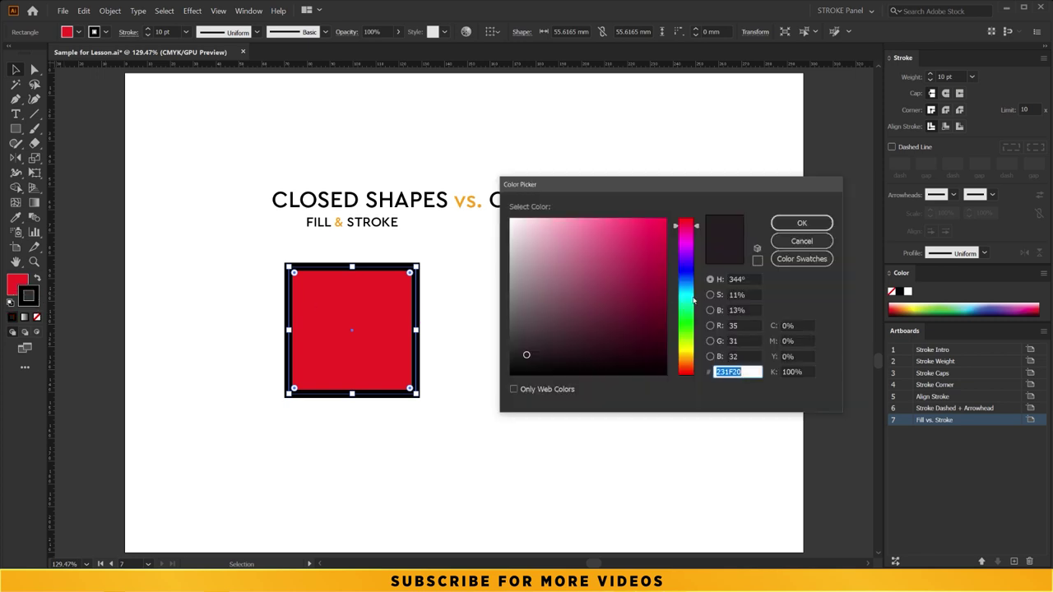
{"action": "left_click", "coordinate": [687, 264]}
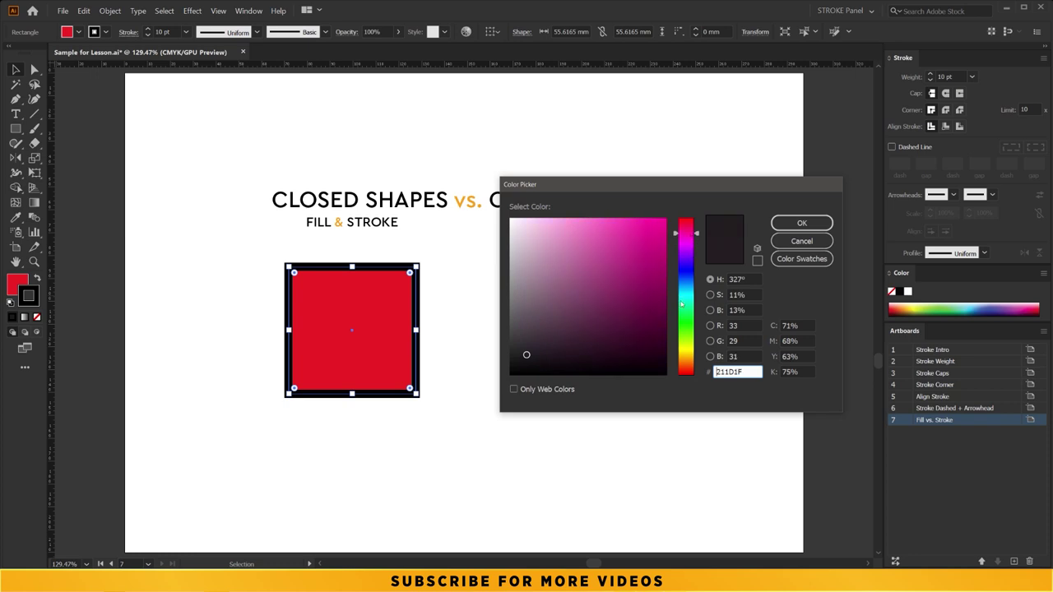
{"action": "left_click_drag", "start_coordinate": [690, 236], "coordinate": [692, 305]}
{"action": "left_click", "coordinate": [651, 235]}
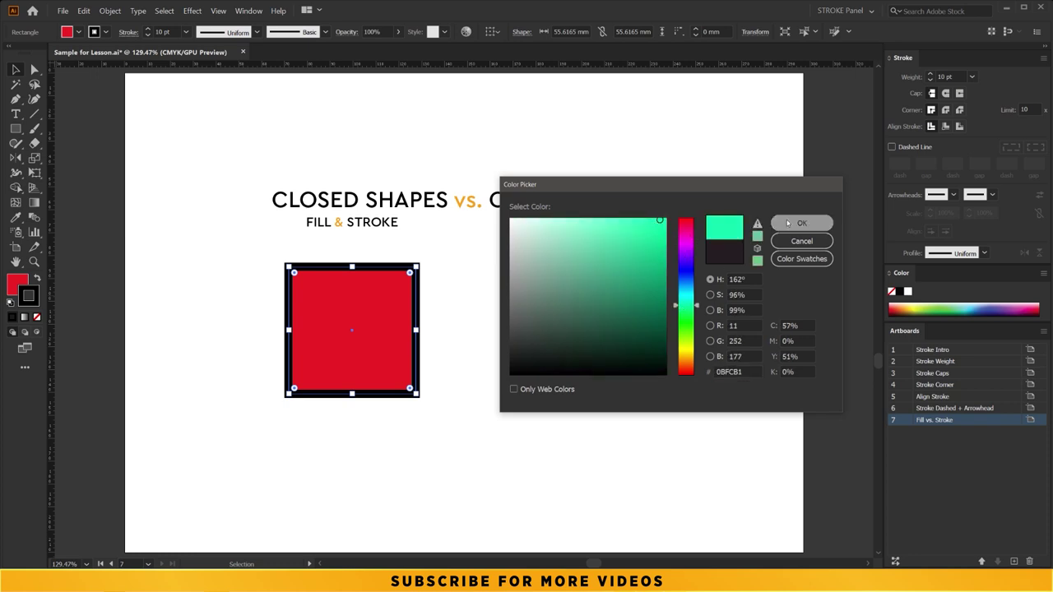
{"action": "left_click", "coordinate": [801, 223]}
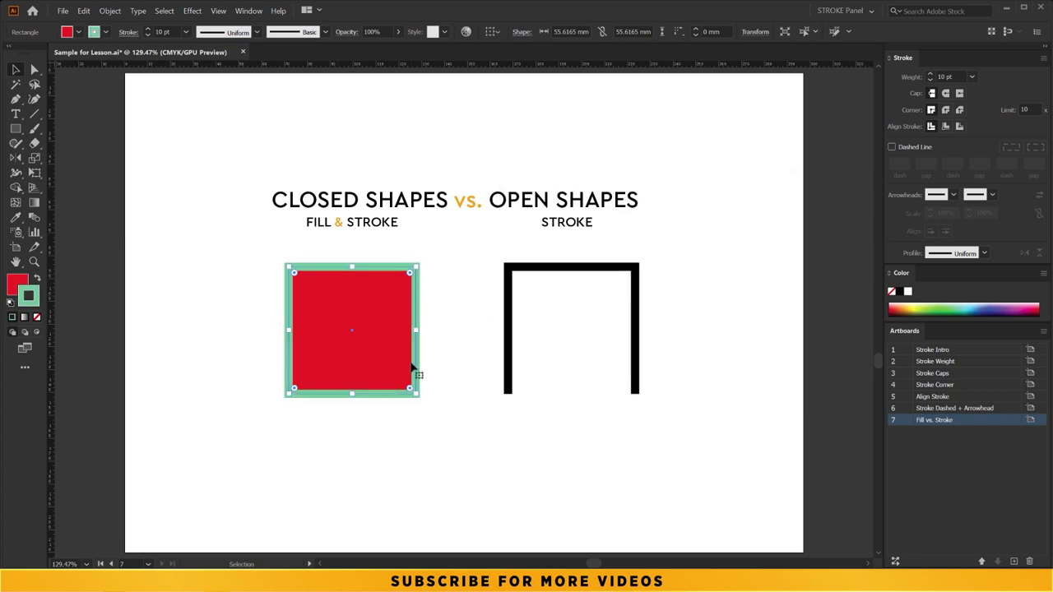
{"action": "double_click", "coordinate": [29, 297]}
{"action": "type", "text": "000000"}
{"action": "left_click", "coordinate": [801, 223]}
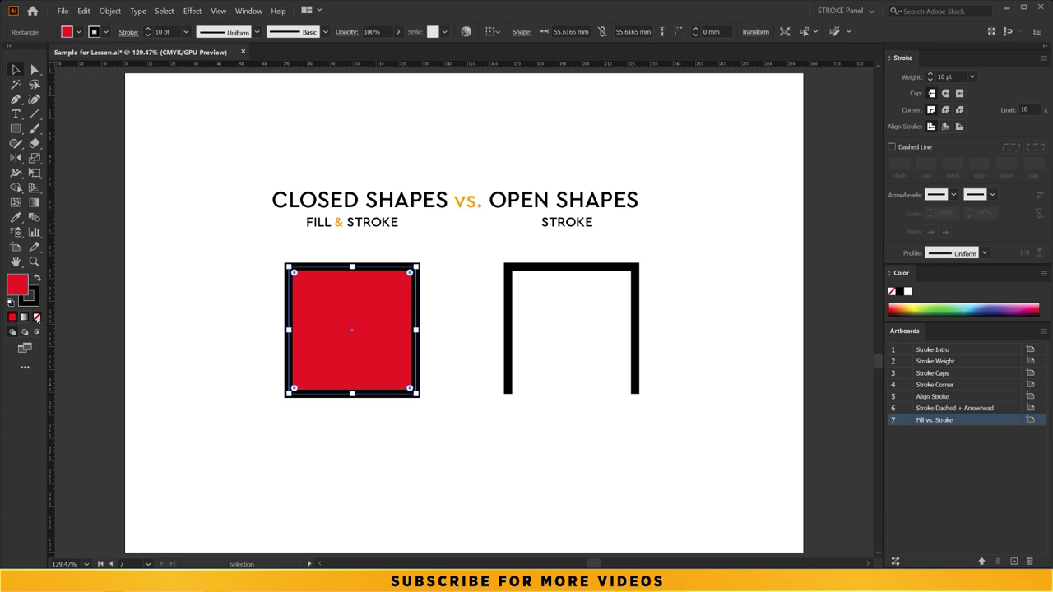
Set the square's fill to None and compare it with the open stroke-only shape.
{"action": "left_click", "coordinate": [37, 319]}
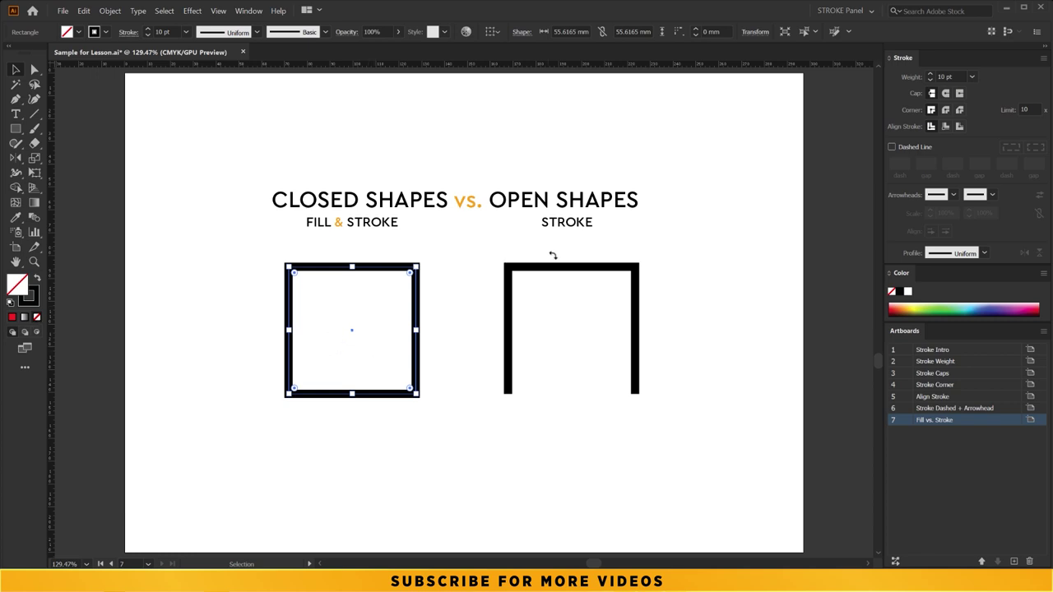
{"action": "left_click", "coordinate": [645, 273]}
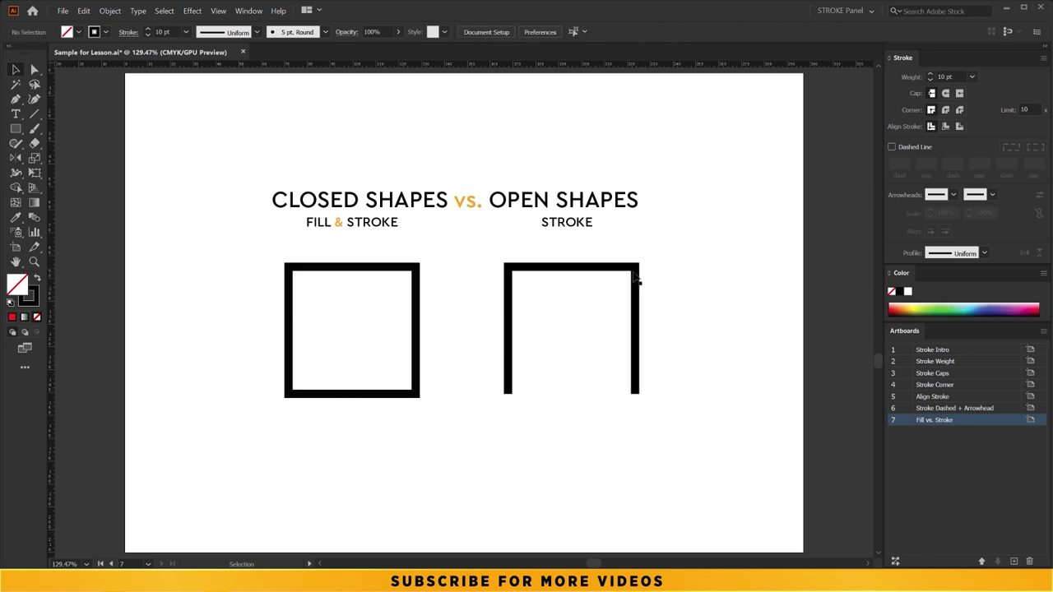
{"action": "left_click", "coordinate": [641, 344]}
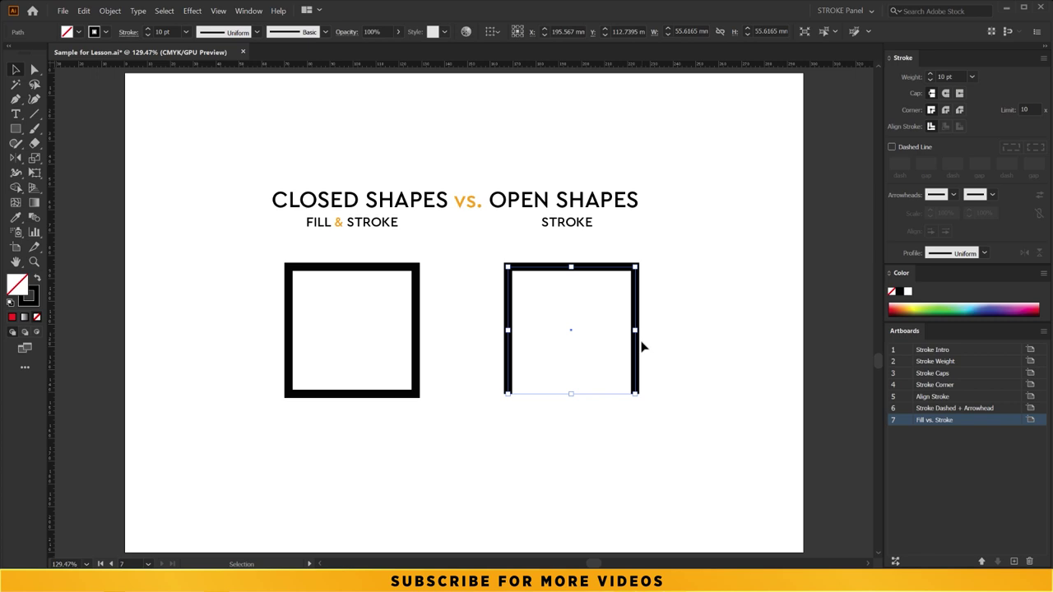
{"action": "left_click", "coordinate": [471, 308]}
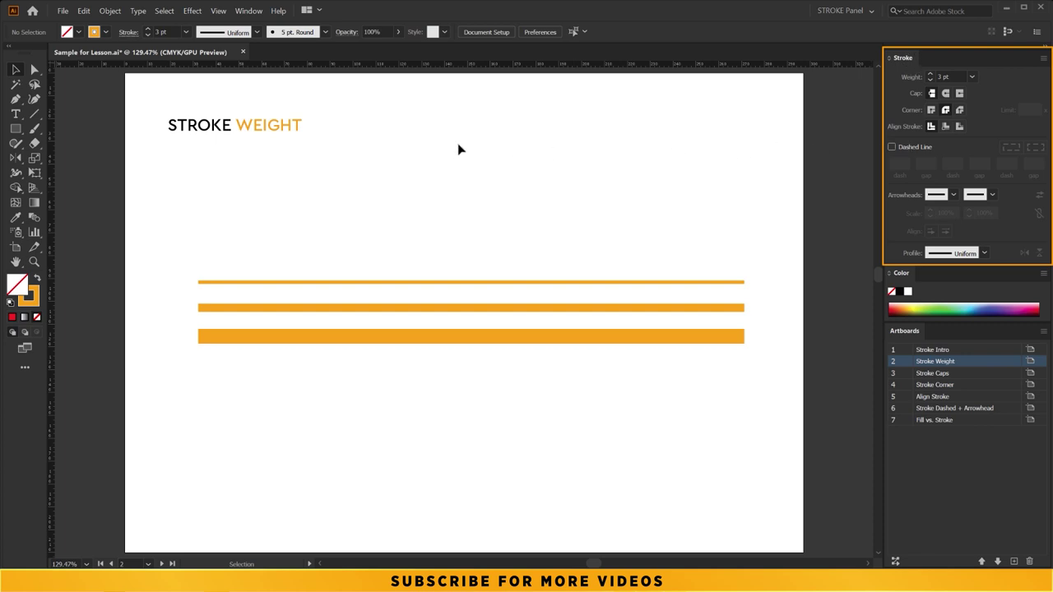
{"action": "left_click", "coordinate": [249, 10]}
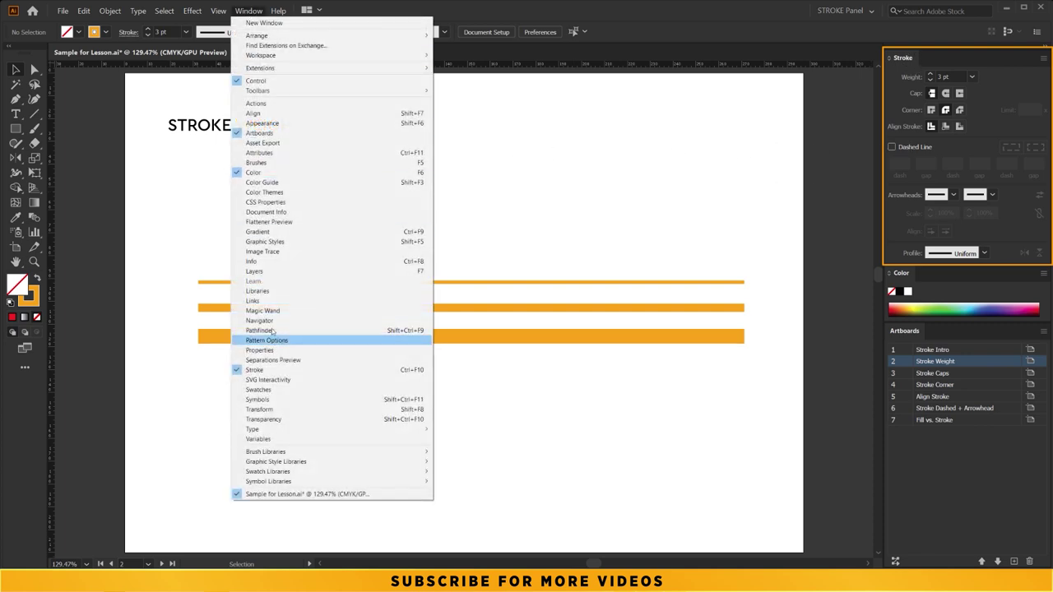
{"action": "left_click", "coordinate": [322, 372]}
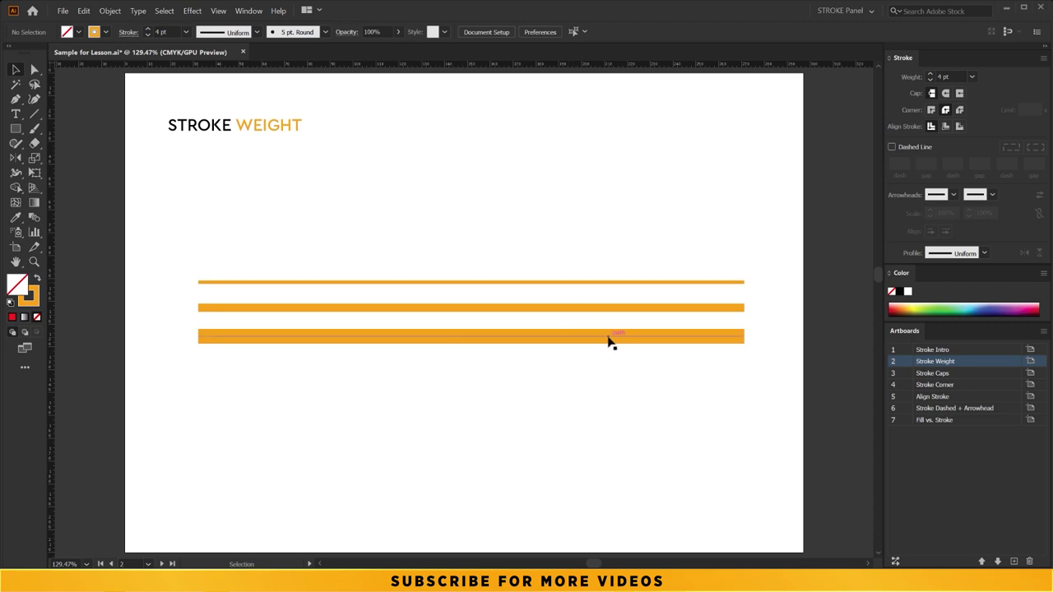
{"action": "left_click", "coordinate": [576, 283]}
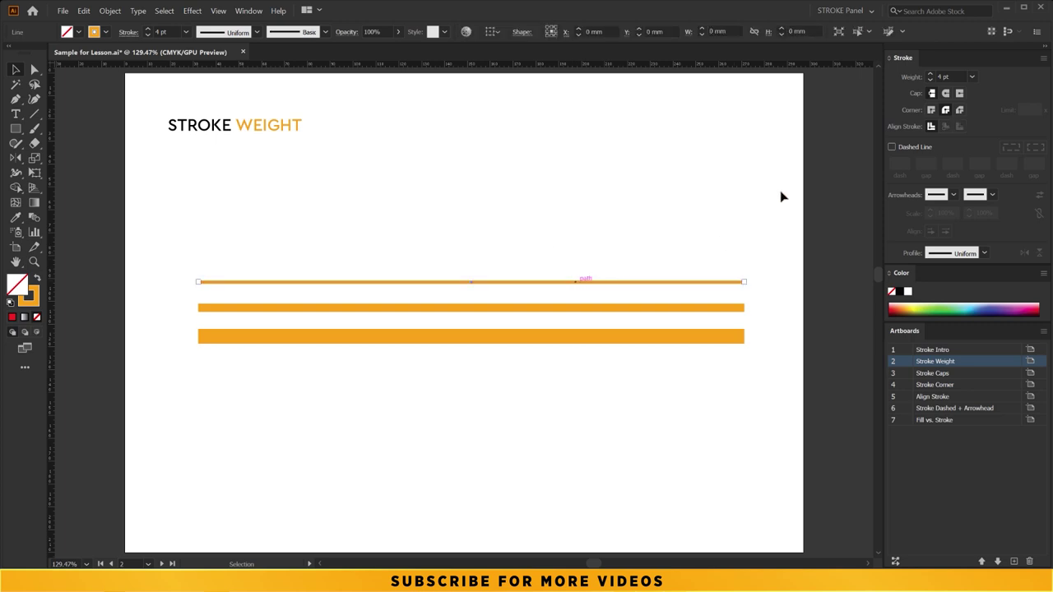
{"action": "left_click", "coordinate": [948, 76]}
{"action": "left_click", "coordinate": [971, 77]}
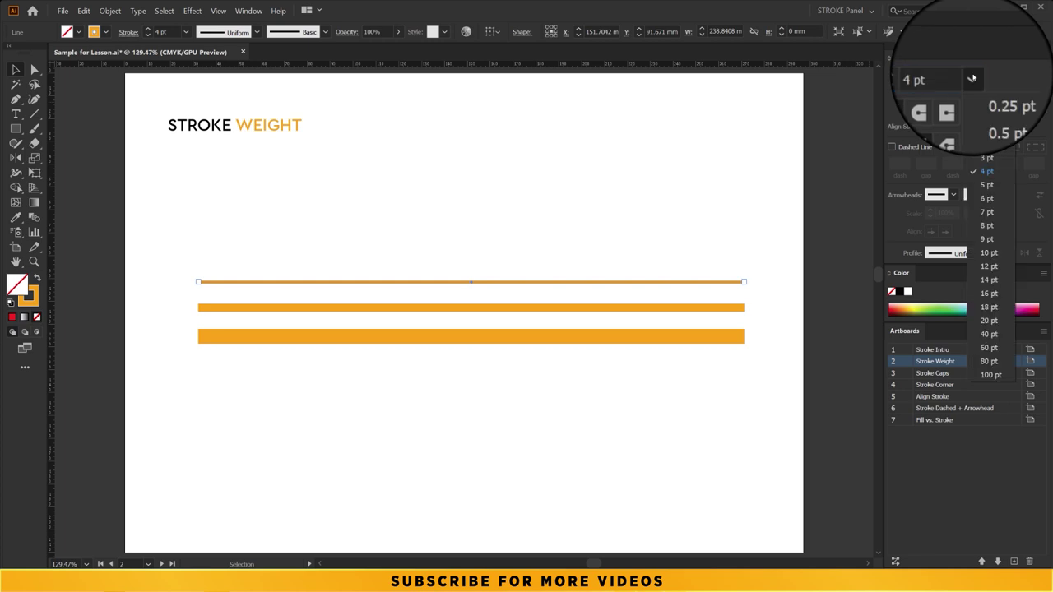
{"action": "left_click", "coordinate": [998, 222]}
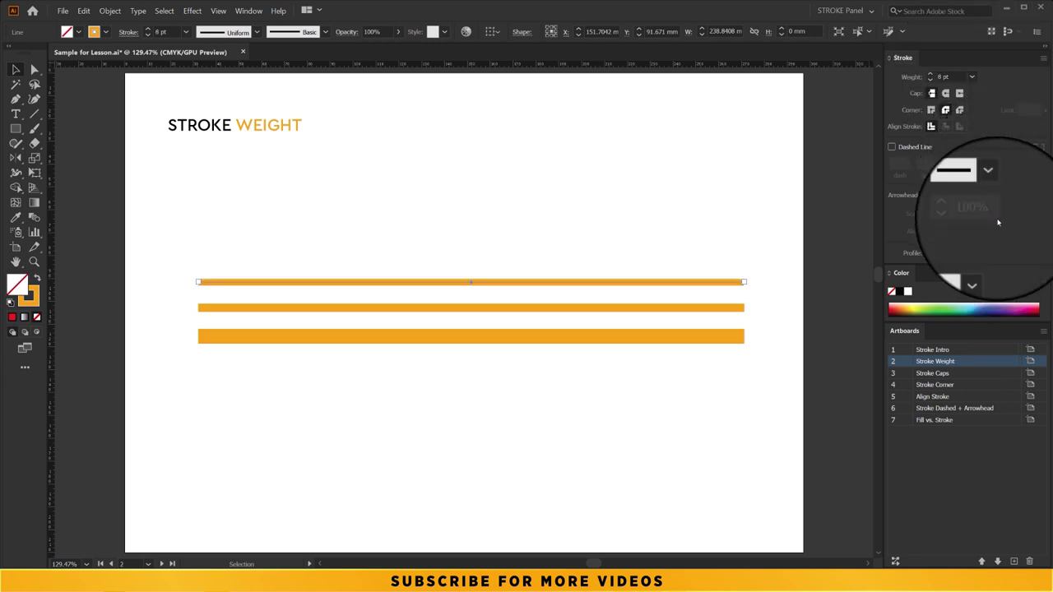
{"action": "left_click", "coordinate": [972, 76]}
{"action": "left_click", "coordinate": [988, 268]}
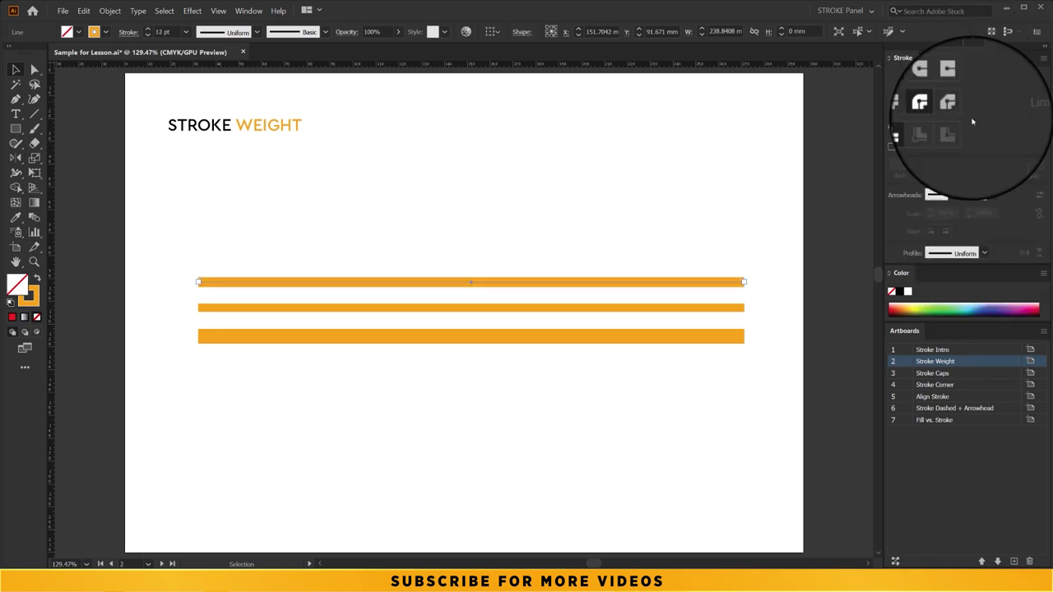
{"action": "left_click", "coordinate": [972, 77]}
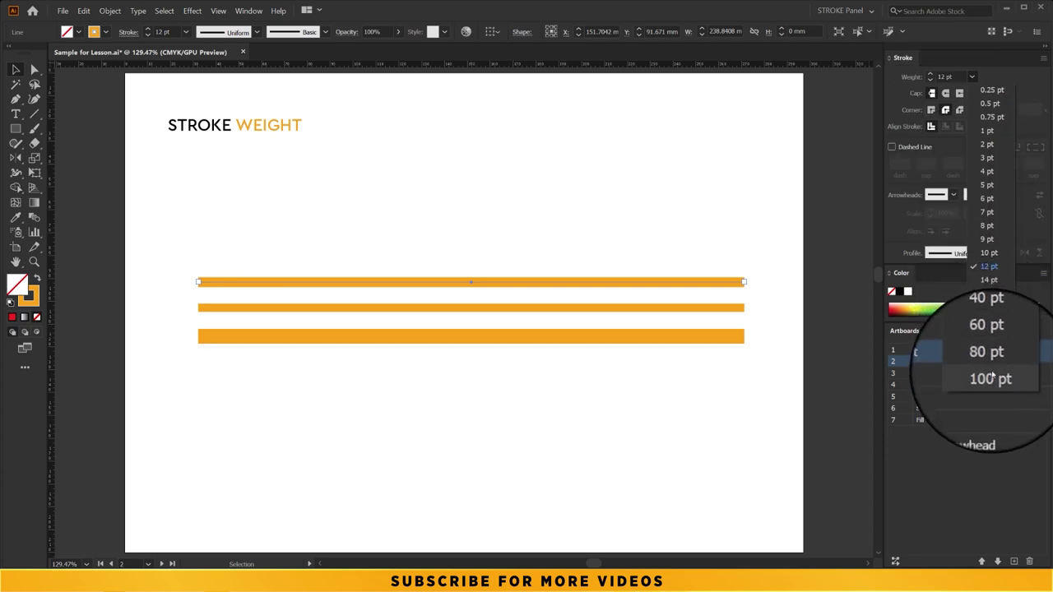
{"action": "left_click", "coordinate": [991, 380]}
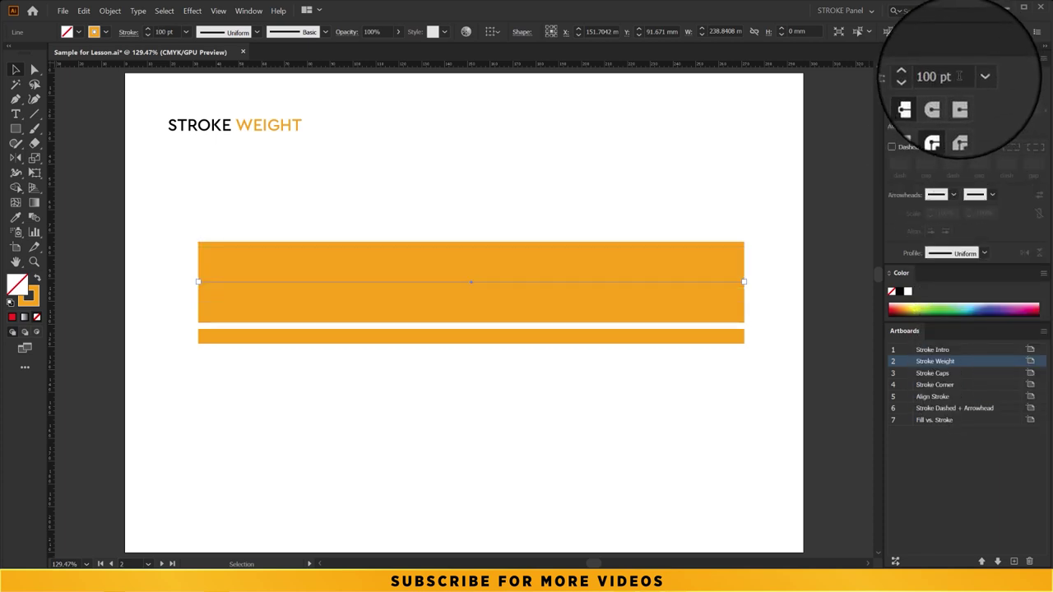
{"action": "key", "text": "BackSpace"}
{"action": "type", "text": "200"}
{"action": "key", "text": "Return"}
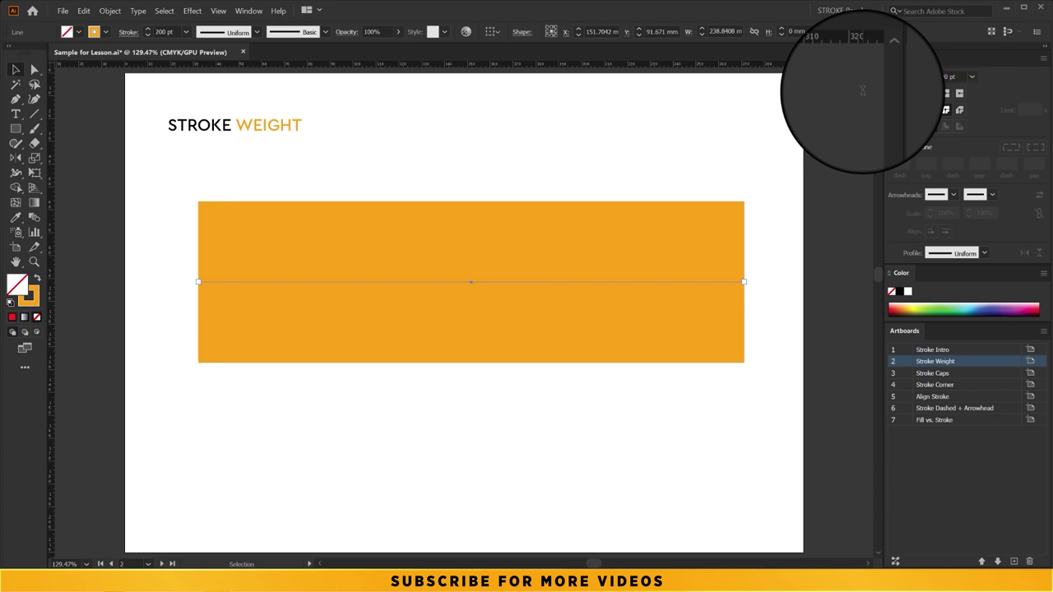
{"action": "left_click", "coordinate": [972, 76]}
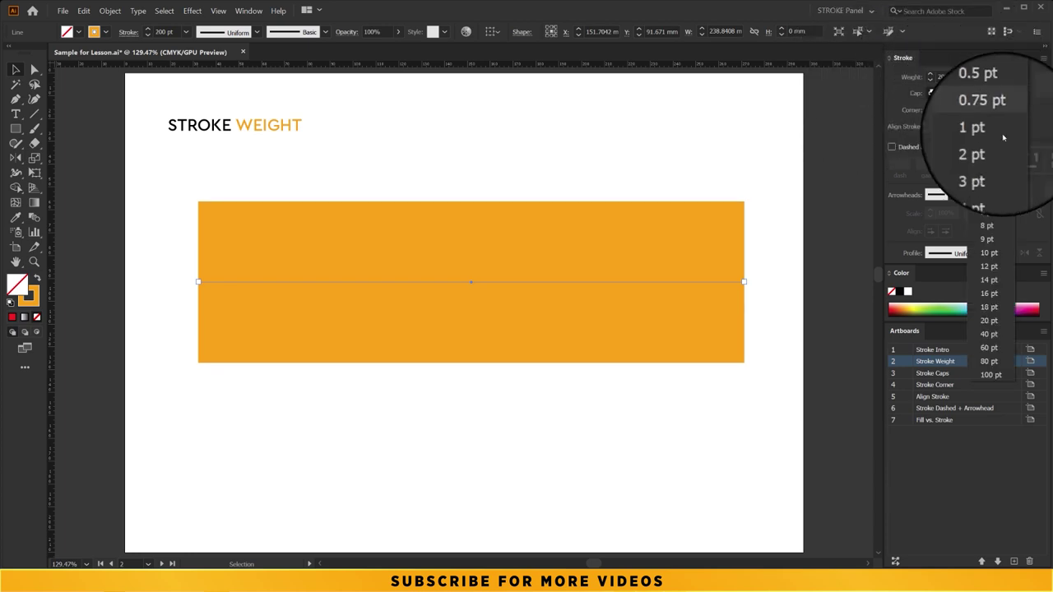
{"action": "left_click", "coordinate": [996, 171]}
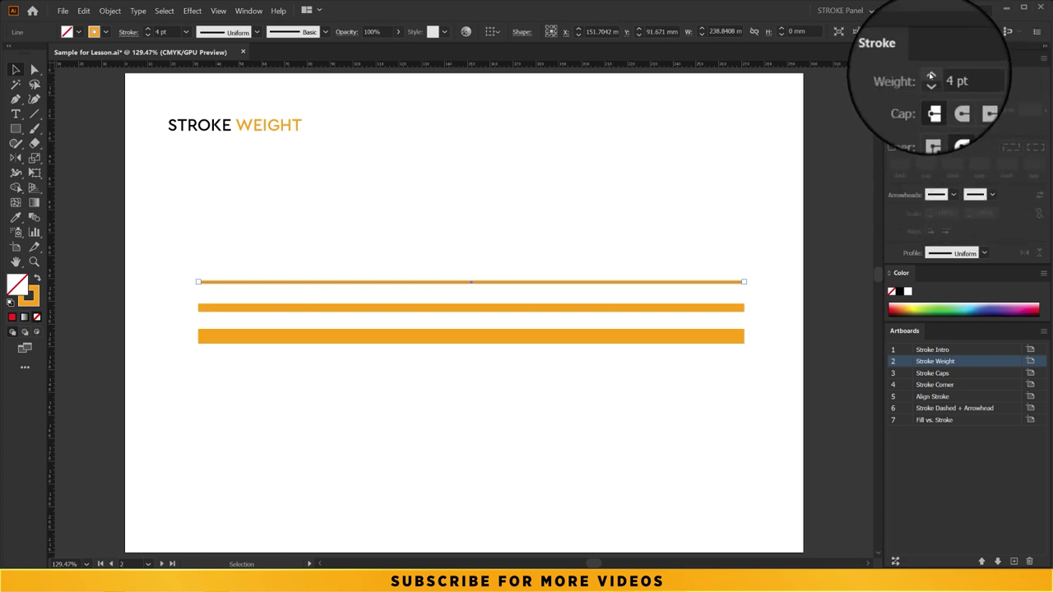
{"action": "left_click", "coordinate": [931, 76]}
{"action": "left_click", "coordinate": [931, 76]}
{"action": "left_click", "coordinate": [931, 79]}
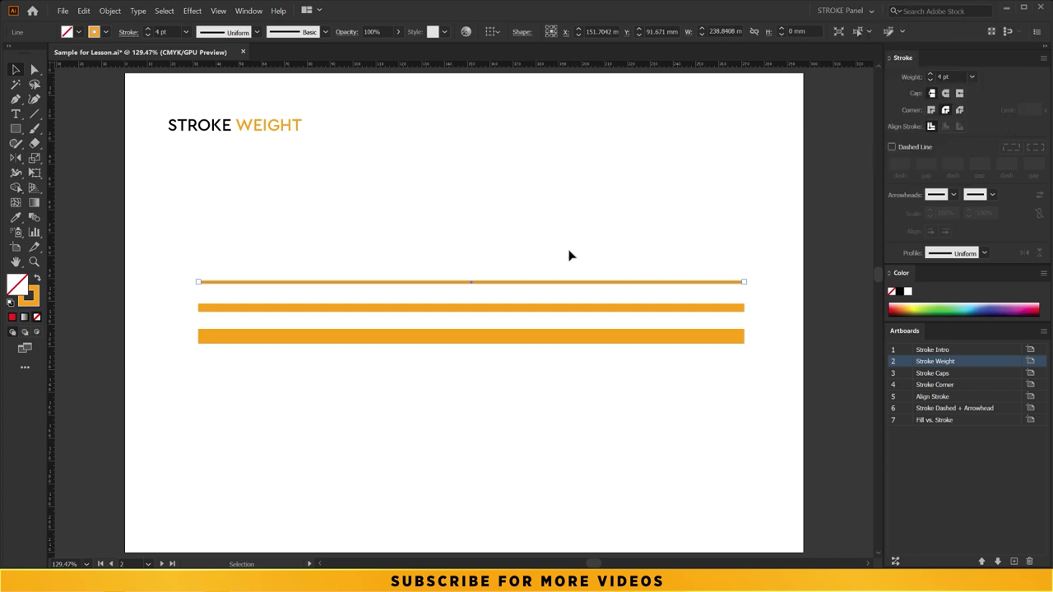
Zoom in to about 669% and select the thin top line and the middle 10 pt line.
{"action": "left_click", "coordinate": [483, 387]}
{"action": "key", "text": "z"}
{"action": "left_click_drag", "start_coordinate": [238, 282], "coordinate": [441, 283]}
{"action": "left_click", "coordinate": [441, 284]}
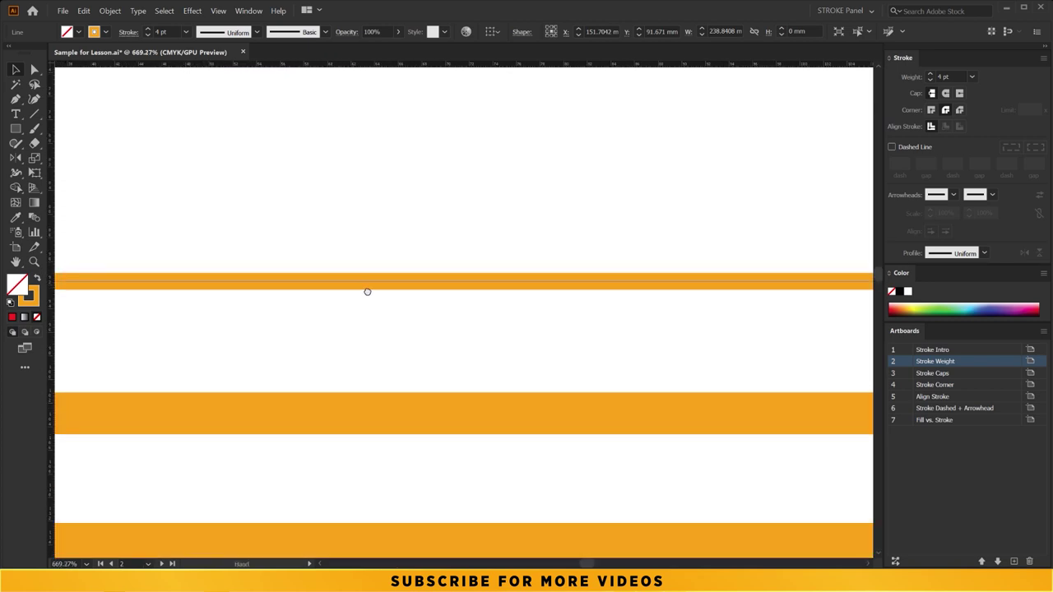
{"action": "left_click_drag", "start_coordinate": [364, 289], "coordinate": [521, 288]}
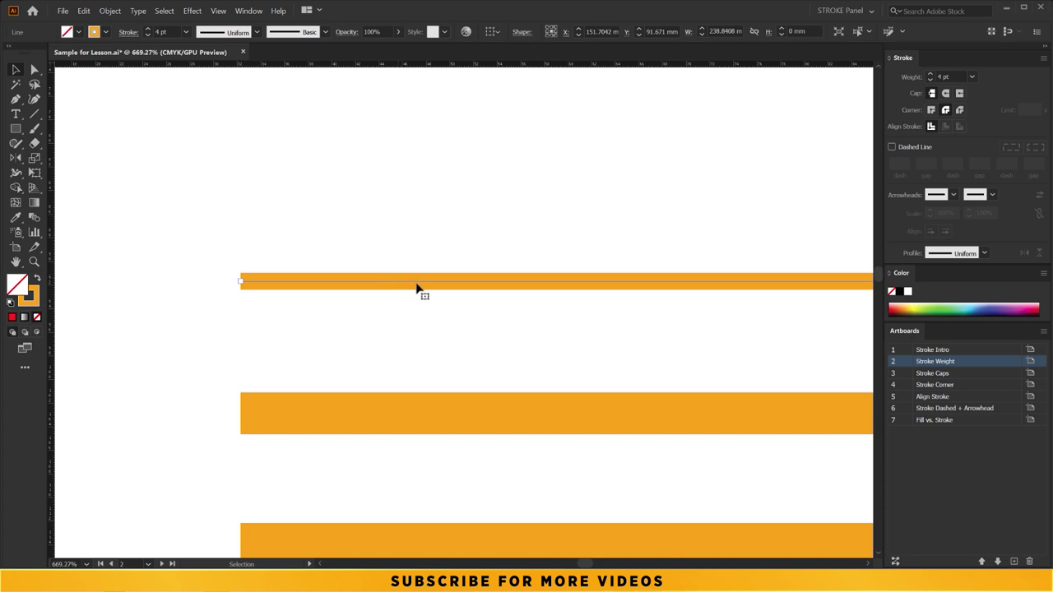
{"action": "scroll", "coordinate": [472, 346], "scroll_direction": "down", "scroll_amount": 3}
{"action": "left_click", "coordinate": [402, 254]}
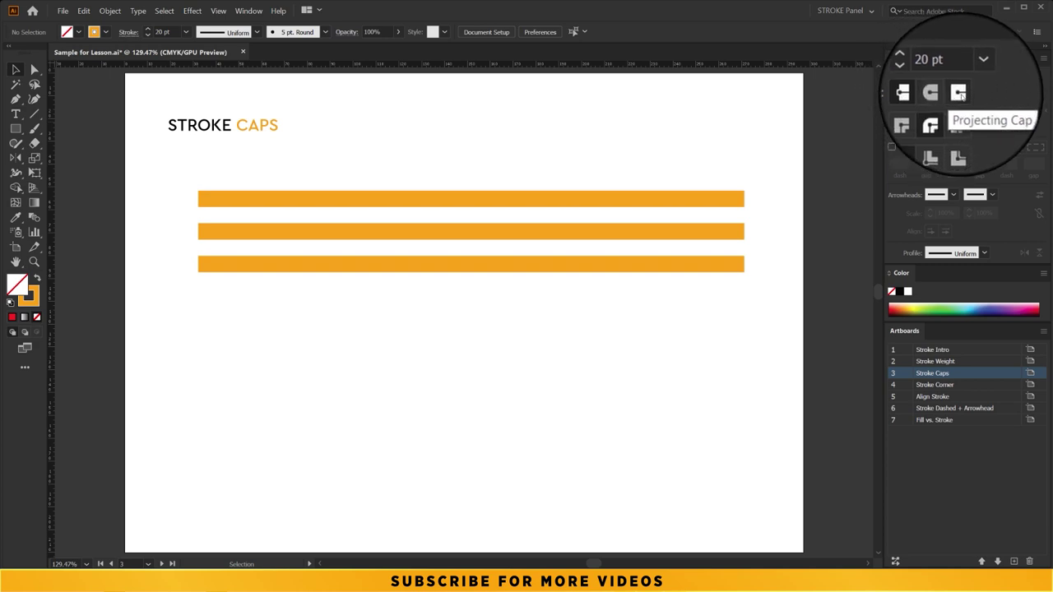
Zoom in on the Stroke Caps lines' left ends and select the top 20 pt butt-capped line.
{"action": "key", "text": "z"}
{"action": "left_click_drag", "start_coordinate": [182, 214], "coordinate": [320, 261]}
{"action": "key", "text": "v"}
{"action": "left_click_drag", "start_coordinate": [213, 205], "coordinate": [347, 424]}
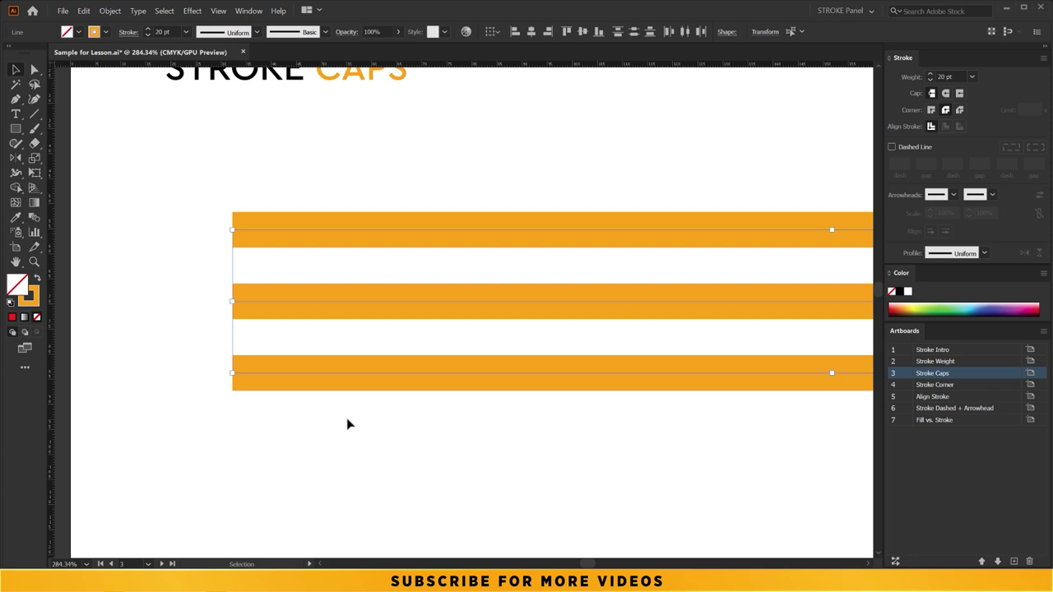
{"action": "left_click", "coordinate": [273, 196]}
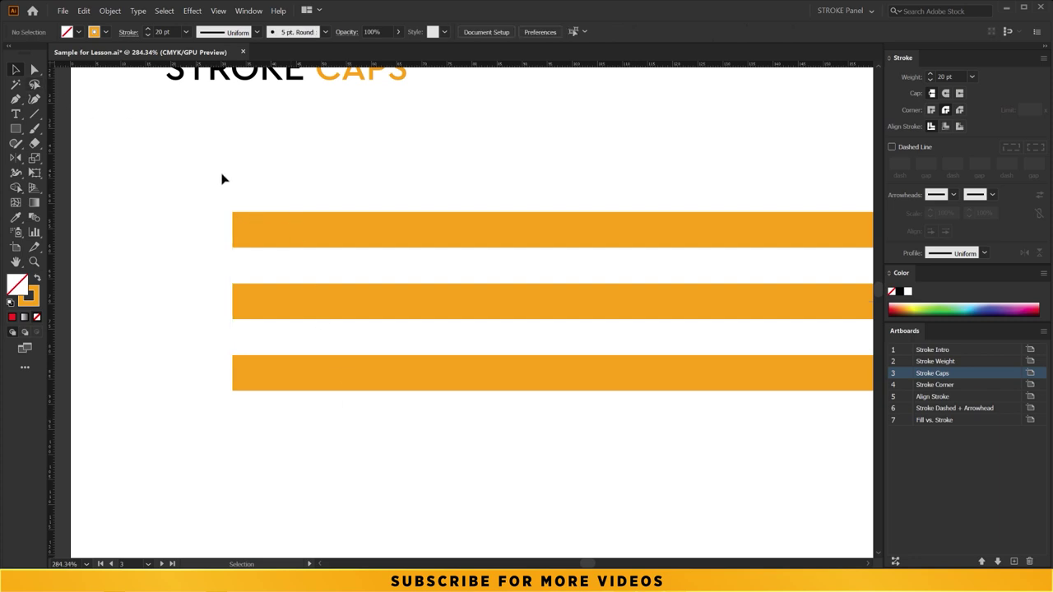
{"action": "left_click", "coordinate": [283, 230]}
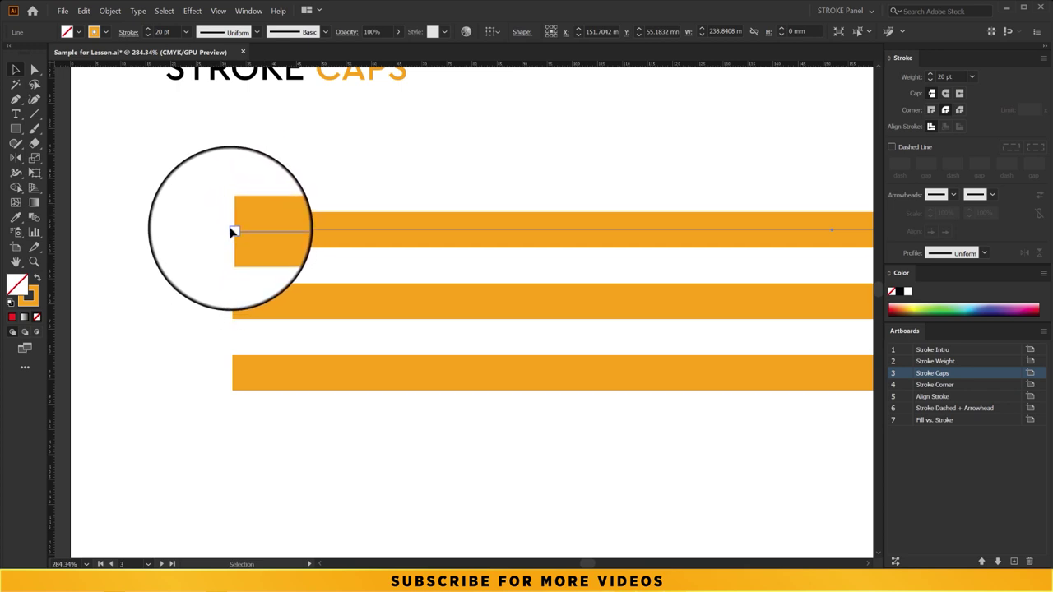
Give the middle line Round Caps and the bottom line Projecting Caps, comparing with the top line.
{"action": "left_click", "coordinate": [301, 289]}
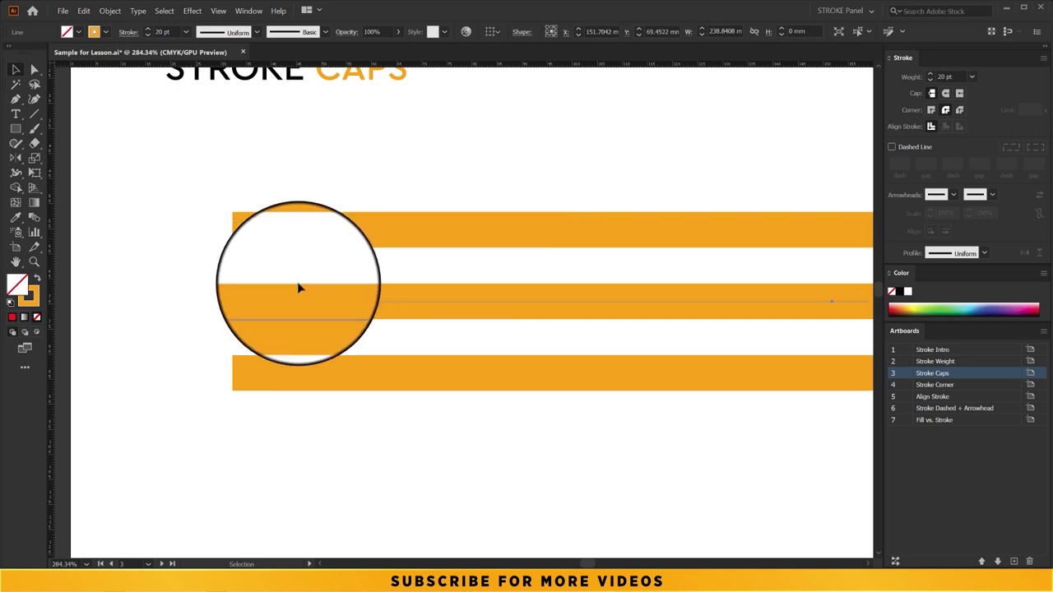
{"action": "left_click", "coordinate": [945, 93]}
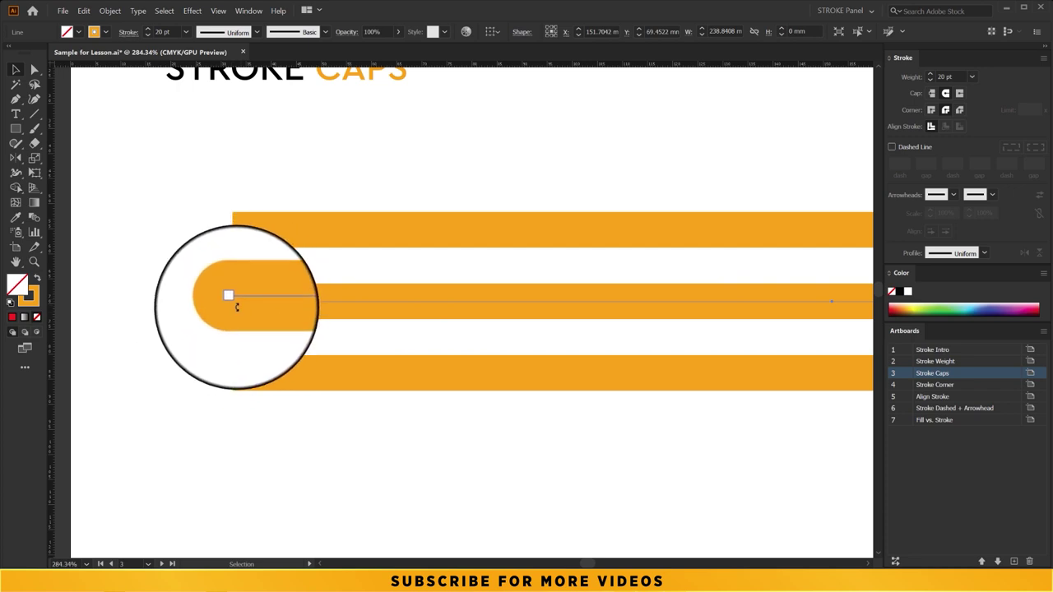
{"action": "left_click", "coordinate": [351, 391]}
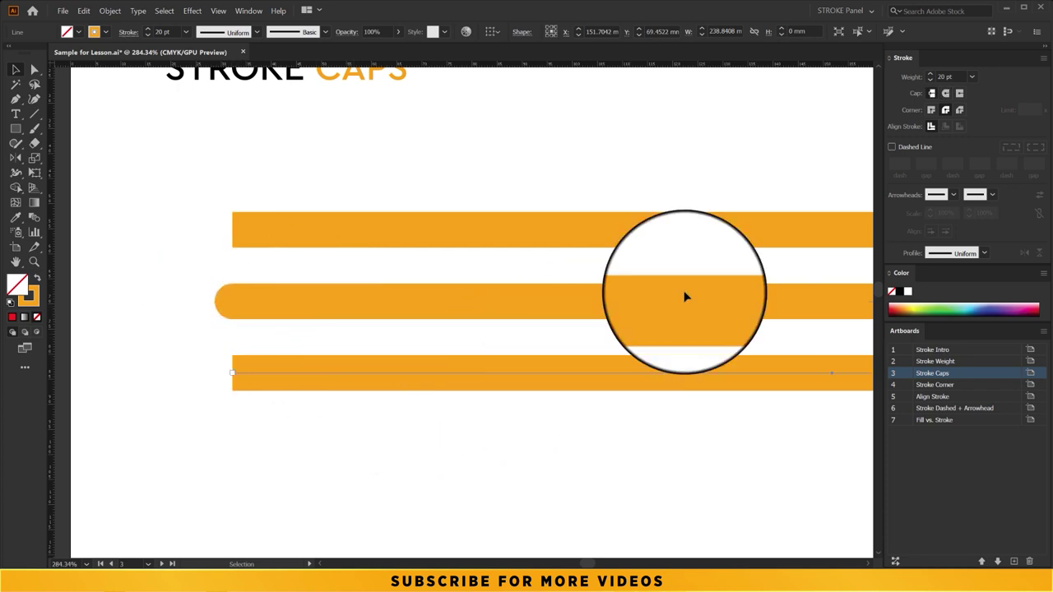
{"action": "left_click", "coordinate": [957, 95]}
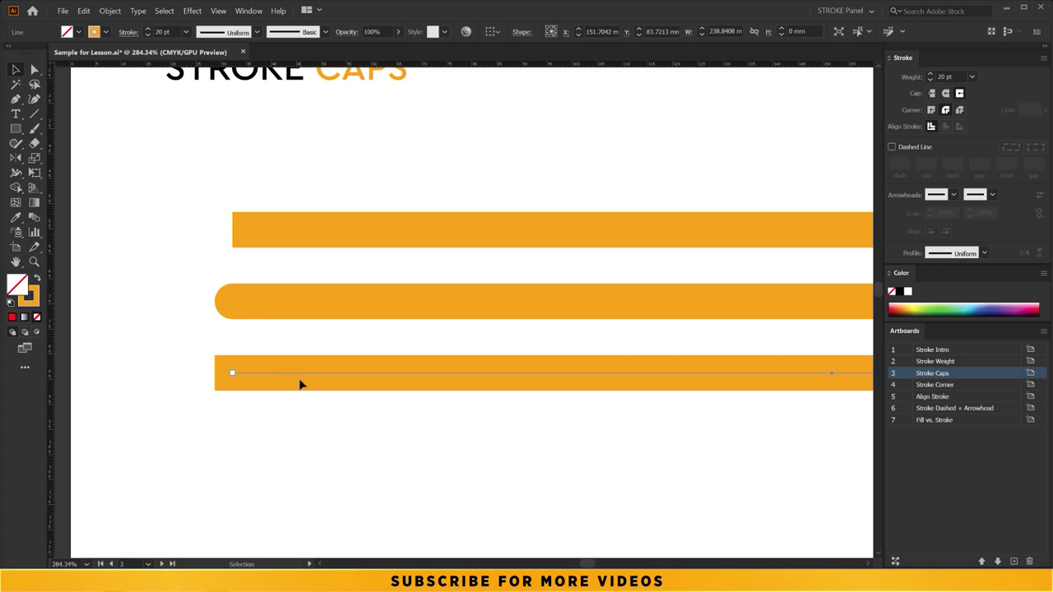
{"action": "left_click", "coordinate": [305, 241]}
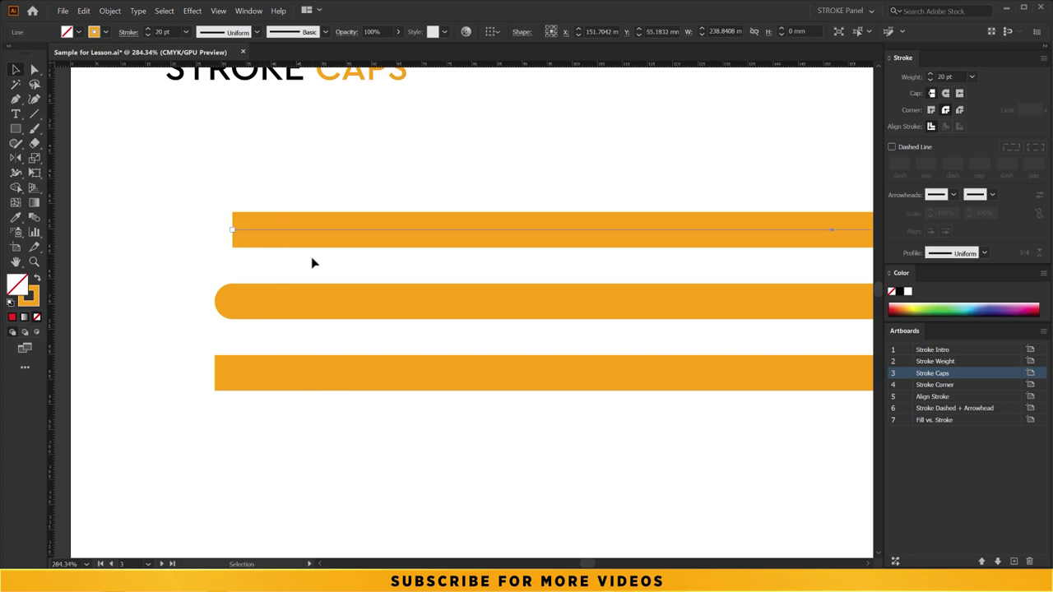
{"action": "left_click", "coordinate": [283, 367]}
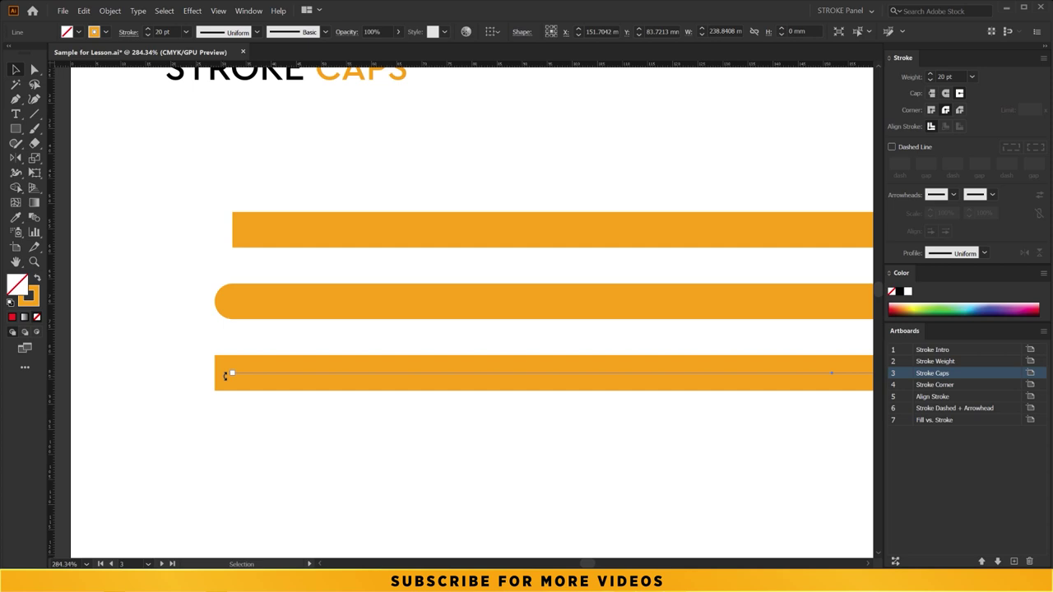
{"action": "left_click", "coordinate": [392, 404]}
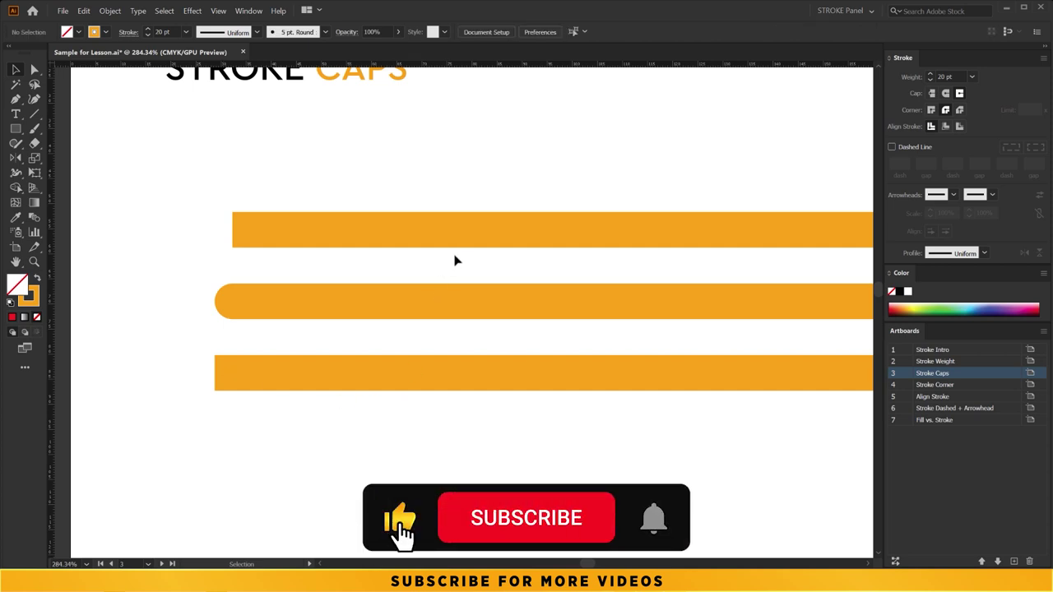
Set corners to Miter Join and draw a thick orange square below the lines.
{"action": "scroll", "coordinate": [456, 261], "scroll_direction": "down", "scroll_amount": 3, "text": "alt"}
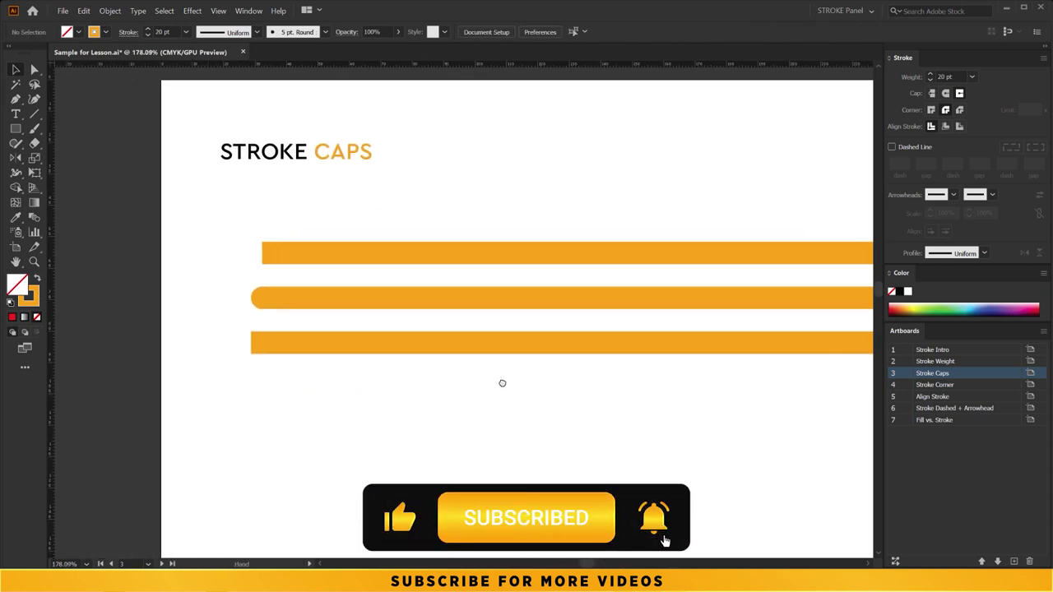
{"action": "left_click_drag", "start_coordinate": [456, 334], "coordinate": [454, 305]}
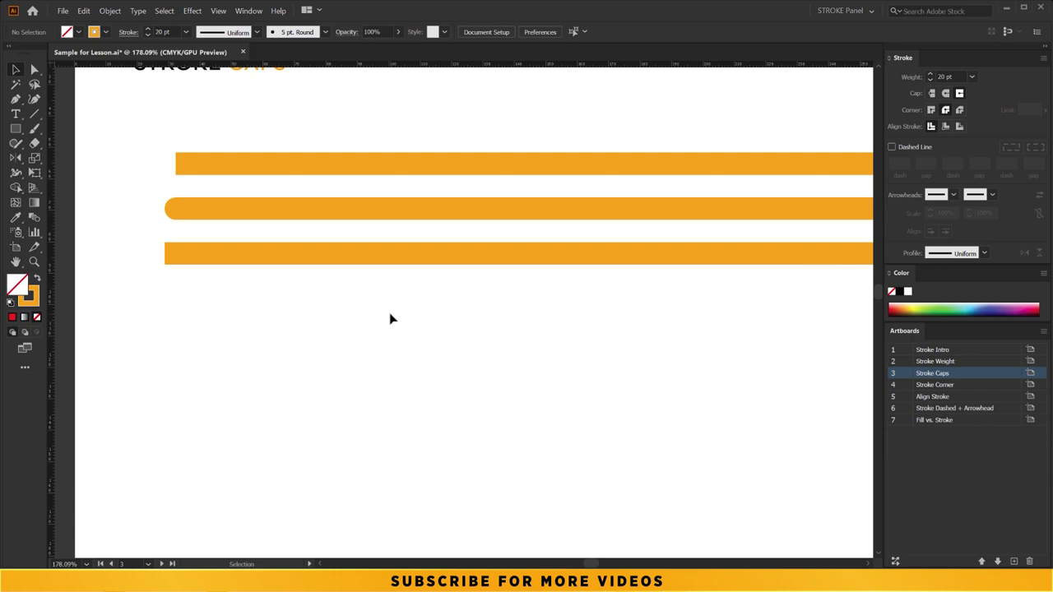
{"action": "mouse_move", "coordinate": [375, 317]}
{"action": "left_mouse_down"}
{"action": "mouse_move", "coordinate": [404, 264]}
{"action": "mouse_move", "coordinate": [338, 271]}
{"action": "left_mouse_up"}
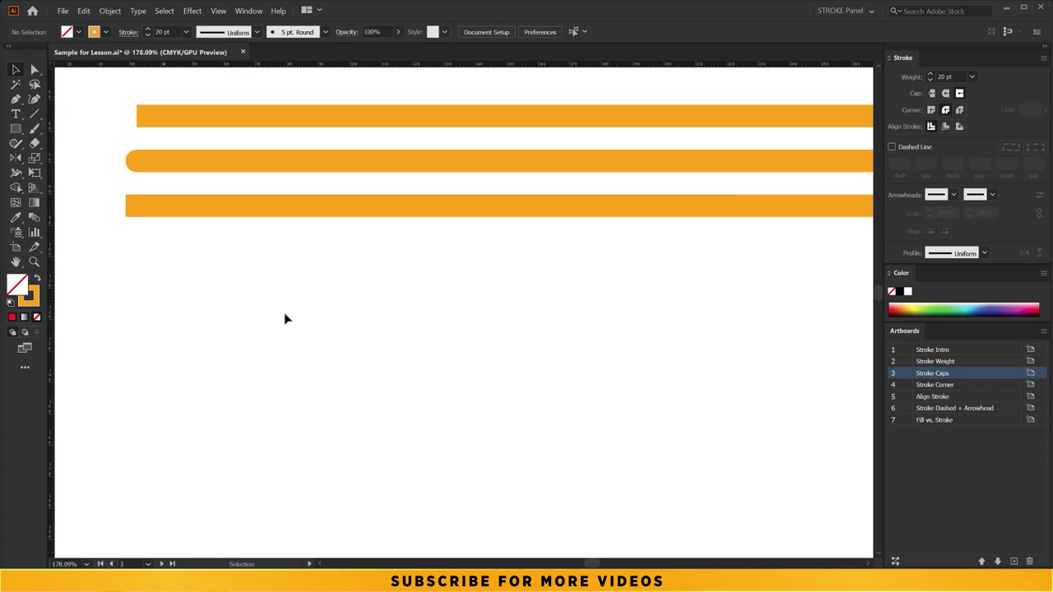
{"action": "left_click", "coordinate": [931, 109]}
{"action": "left_click", "coordinate": [15, 129]}
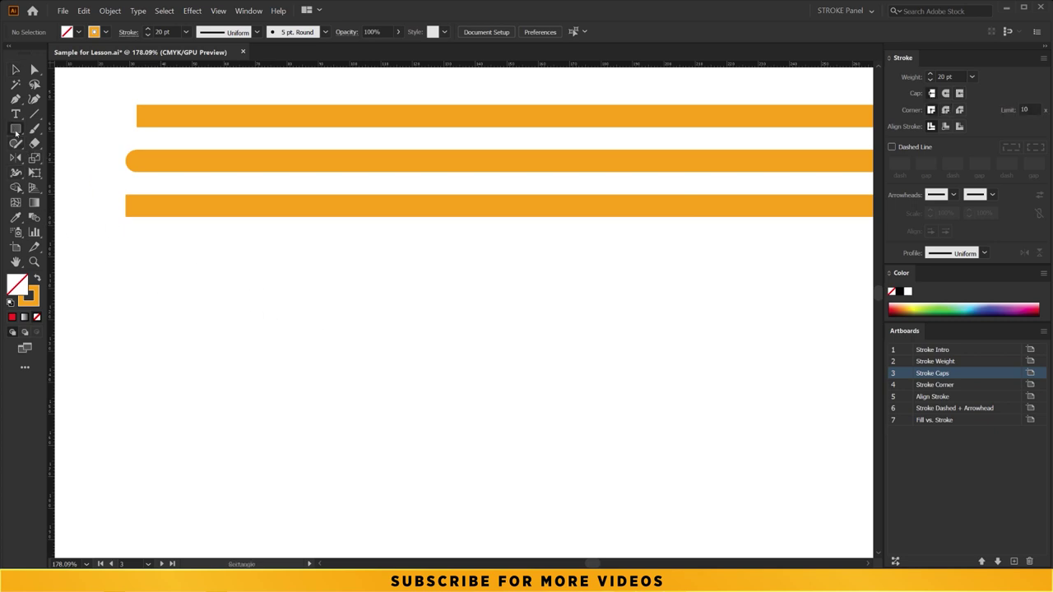
{"action": "mouse_move", "coordinate": [305, 315]}
{"action": "left_mouse_down"}
{"action": "mouse_move", "coordinate": [364, 393]}
{"action": "mouse_move", "coordinate": [457, 484]}
{"action": "left_mouse_up"}
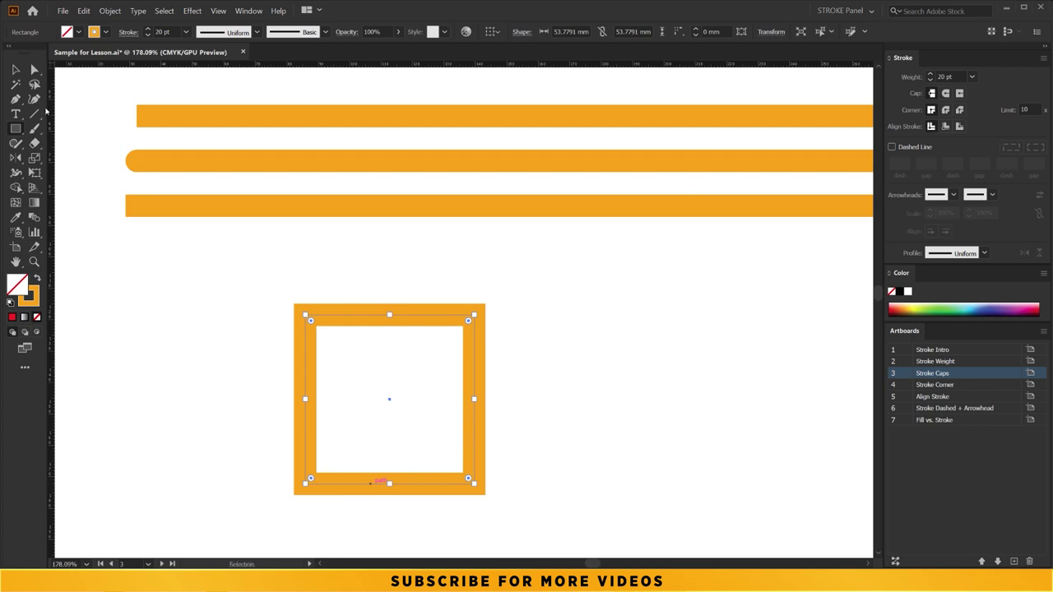
Delete the square's bottom side to leave an open upside-down U path.
{"action": "left_click", "coordinate": [35, 72]}
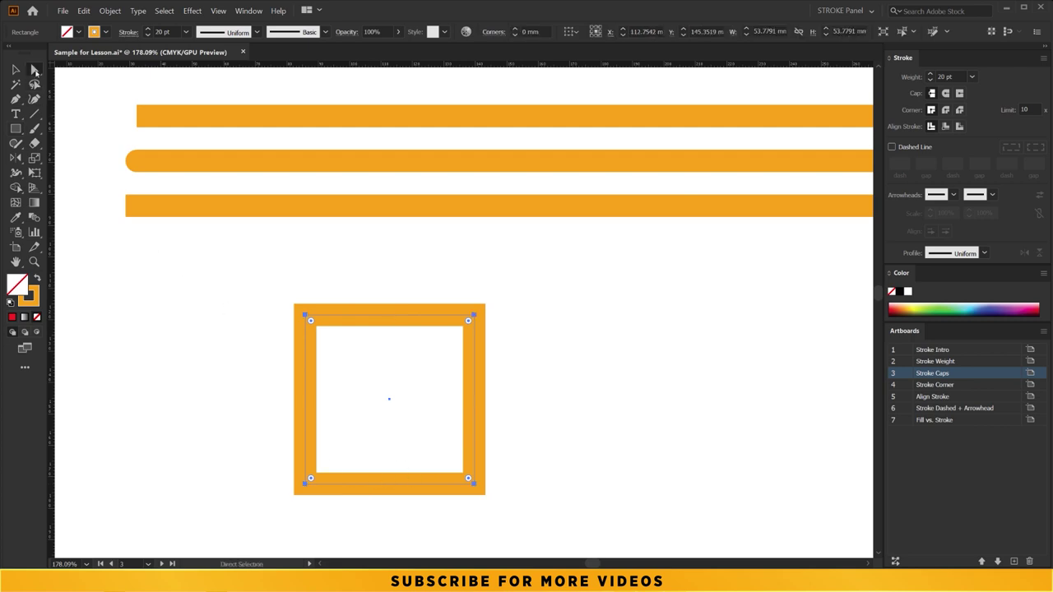
{"action": "left_click", "coordinate": [403, 514]}
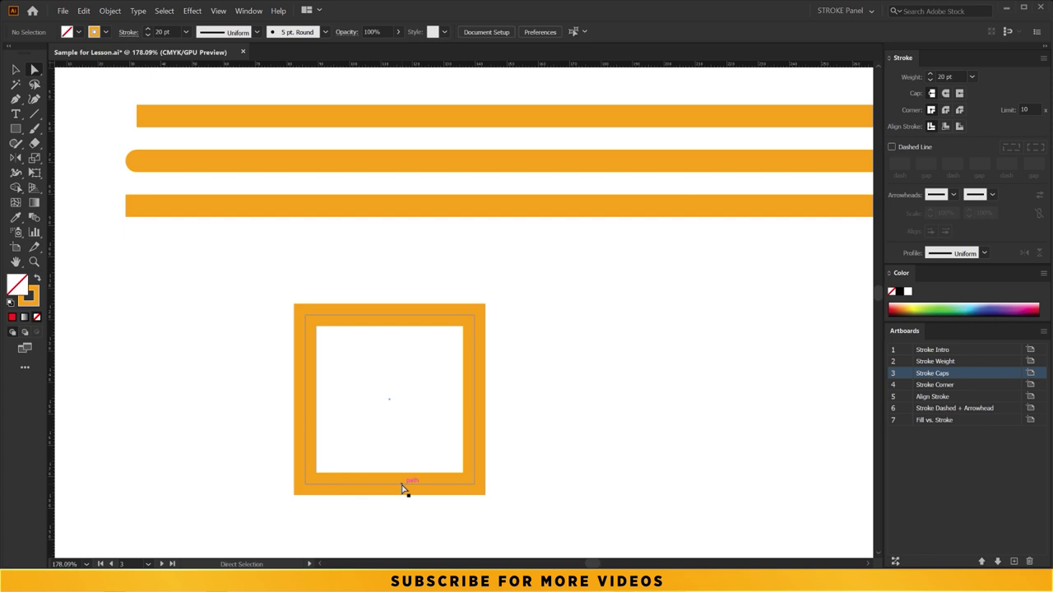
{"action": "left_click", "coordinate": [403, 489]}
{"action": "key", "text": "Delete"}
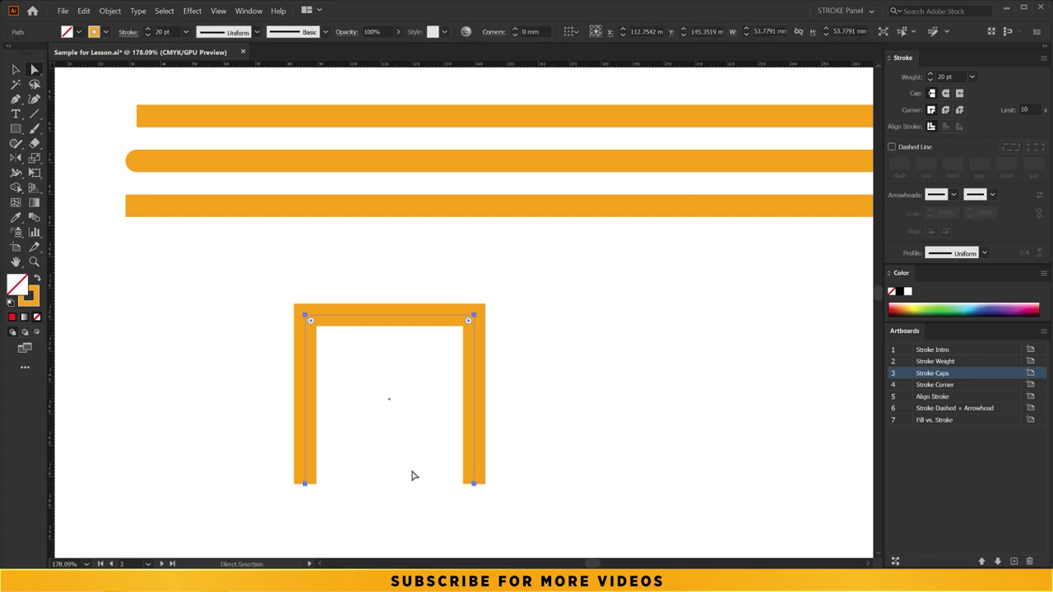
{"action": "left_click", "coordinate": [368, 279]}
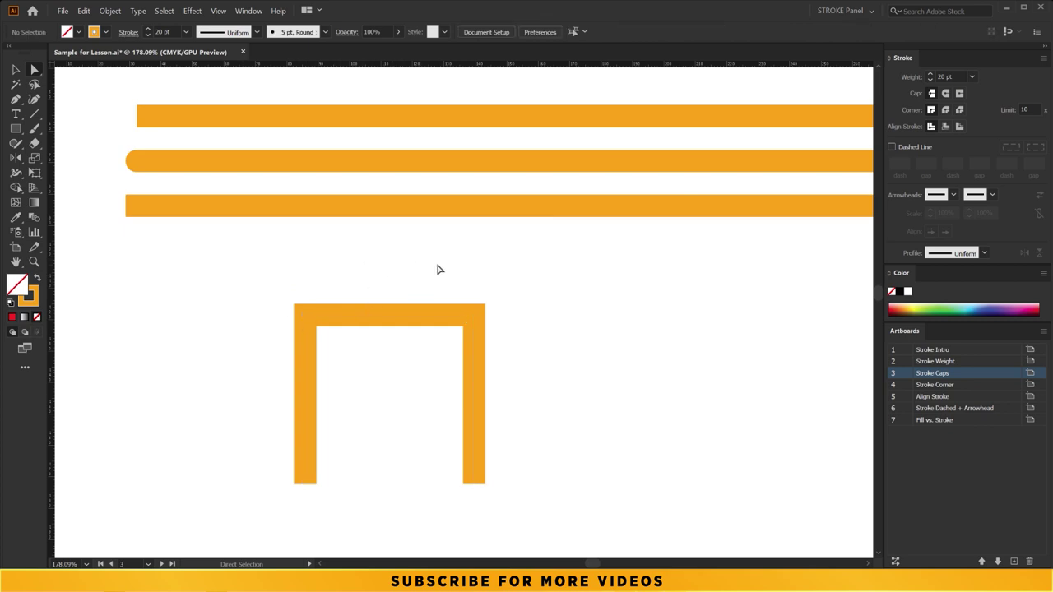
{"action": "left_click", "coordinate": [33, 114]}
{"action": "key", "text": "a"}
Draw a horizontal 20 pt orange line just above the U-shaped path.
{"action": "left_click", "coordinate": [221, 11]}
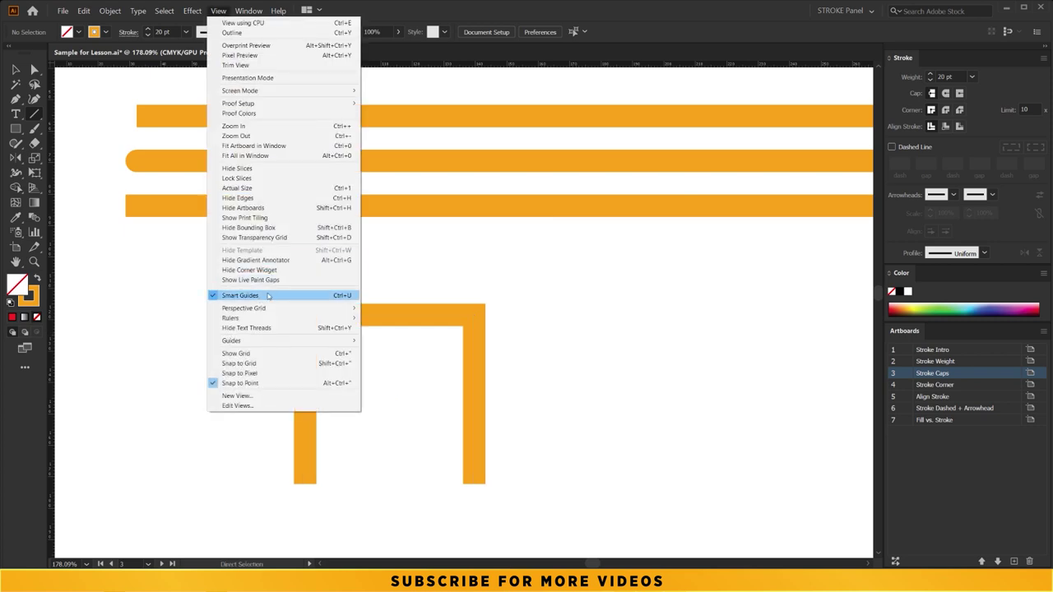
{"action": "left_click", "coordinate": [218, 11]}
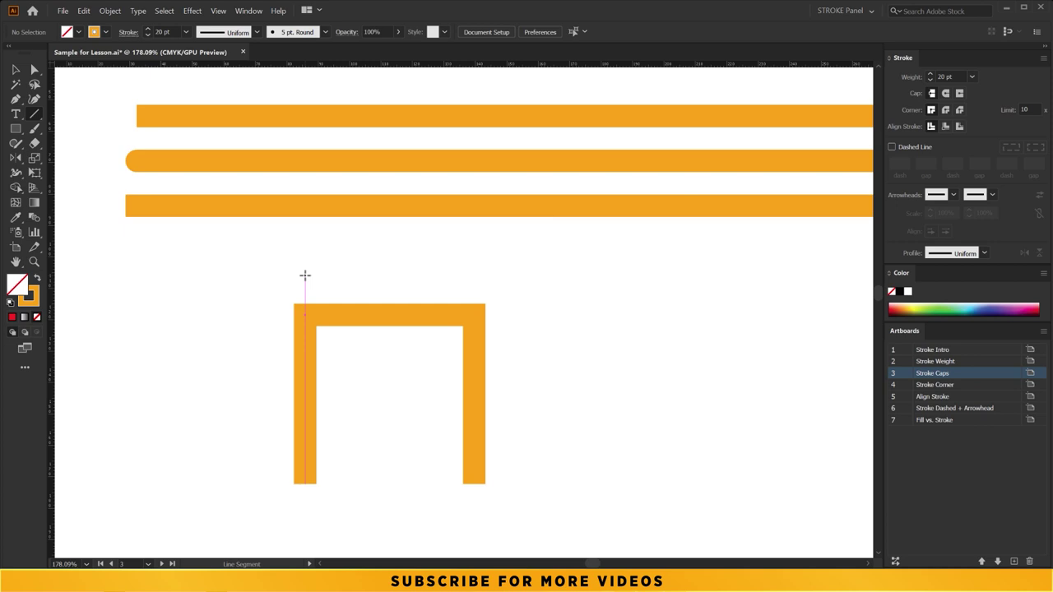
{"action": "left_click_drag", "start_coordinate": [307, 274], "coordinate": [473, 271]}
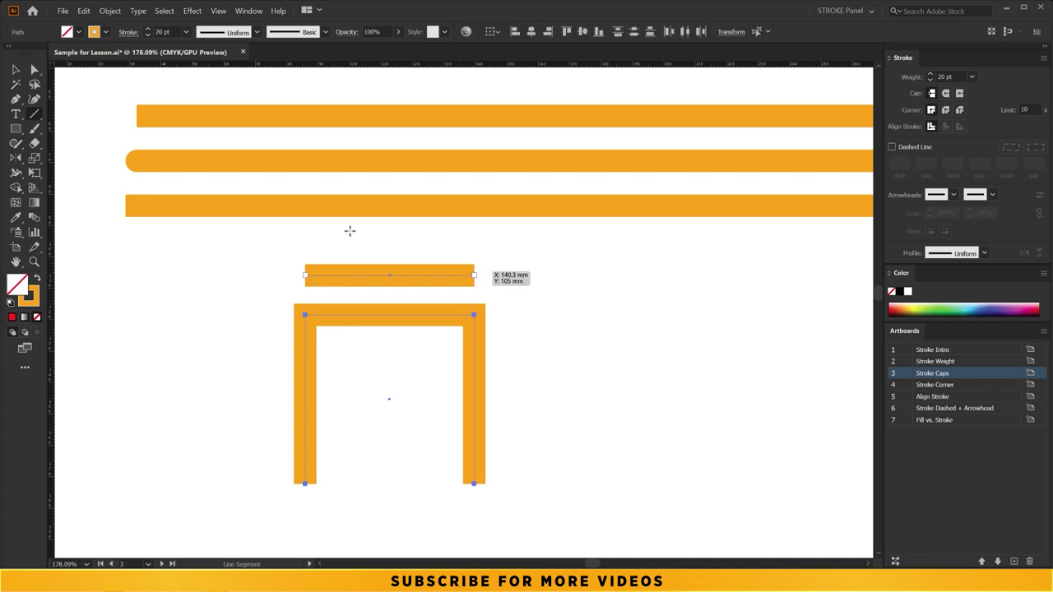
{"action": "left_click", "coordinate": [15, 70]}
{"action": "left_click", "coordinate": [535, 321]}
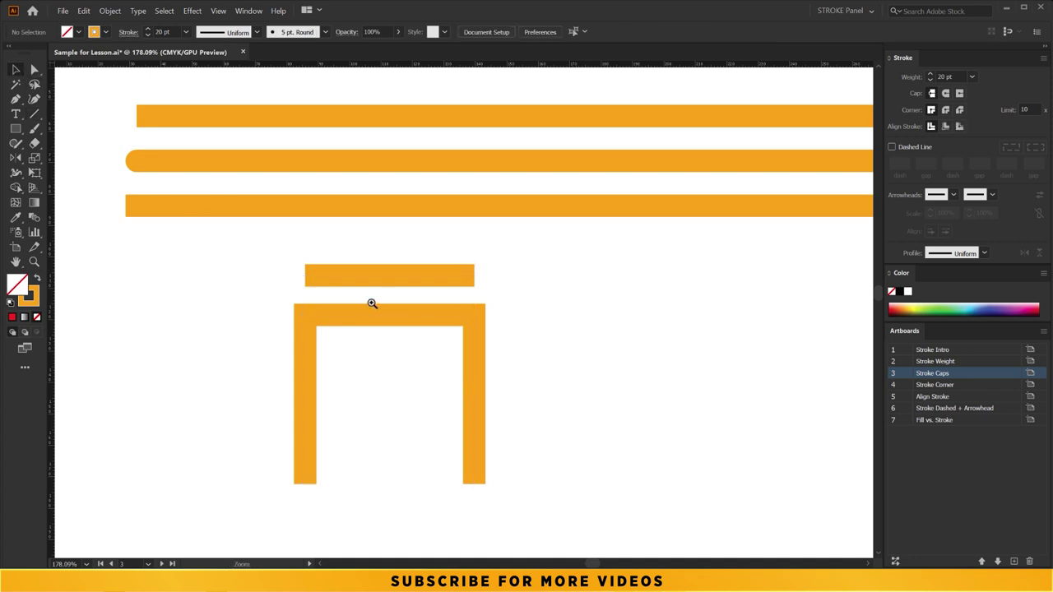
{"action": "scroll", "coordinate": [371, 301], "scroll_direction": "up", "scroll_amount": 2}
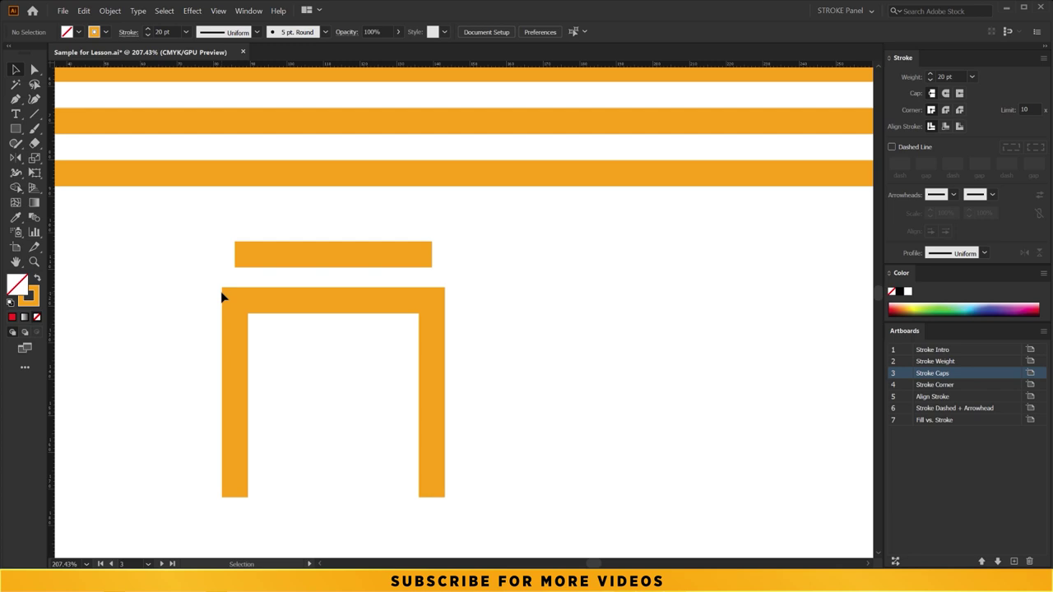
Give the line Projecting Caps so it matches the U shape's full outer width.
{"action": "left_click", "coordinate": [313, 257]}
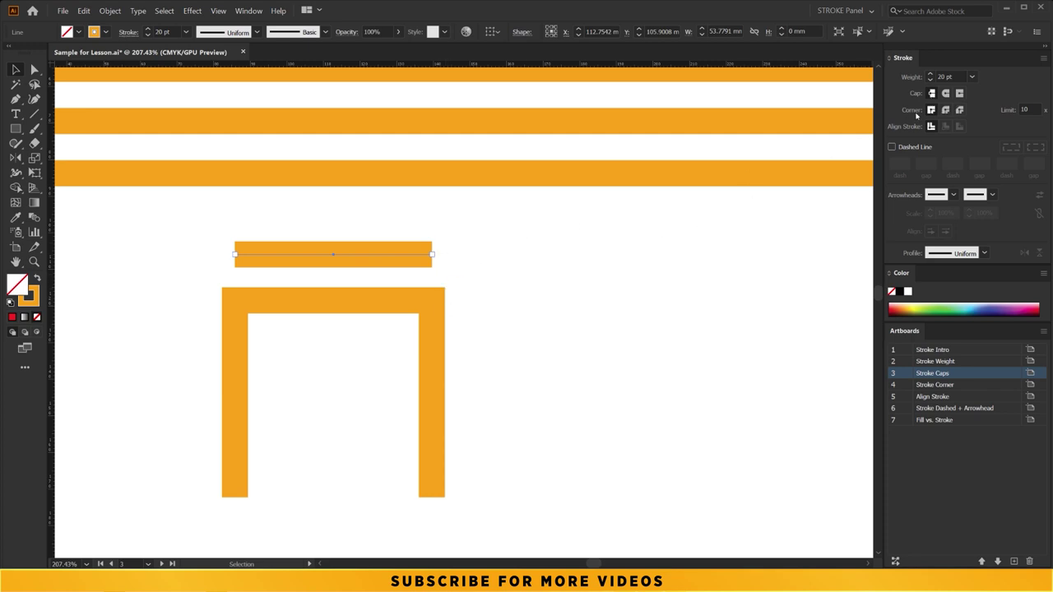
{"action": "left_click", "coordinate": [959, 94]}
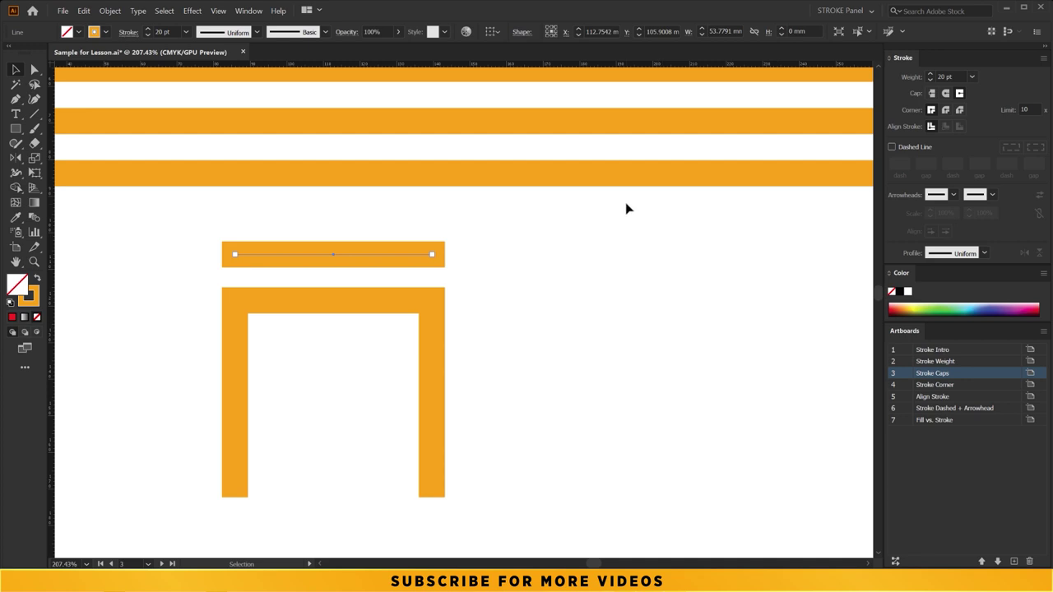
{"action": "left_click", "coordinate": [404, 345]}
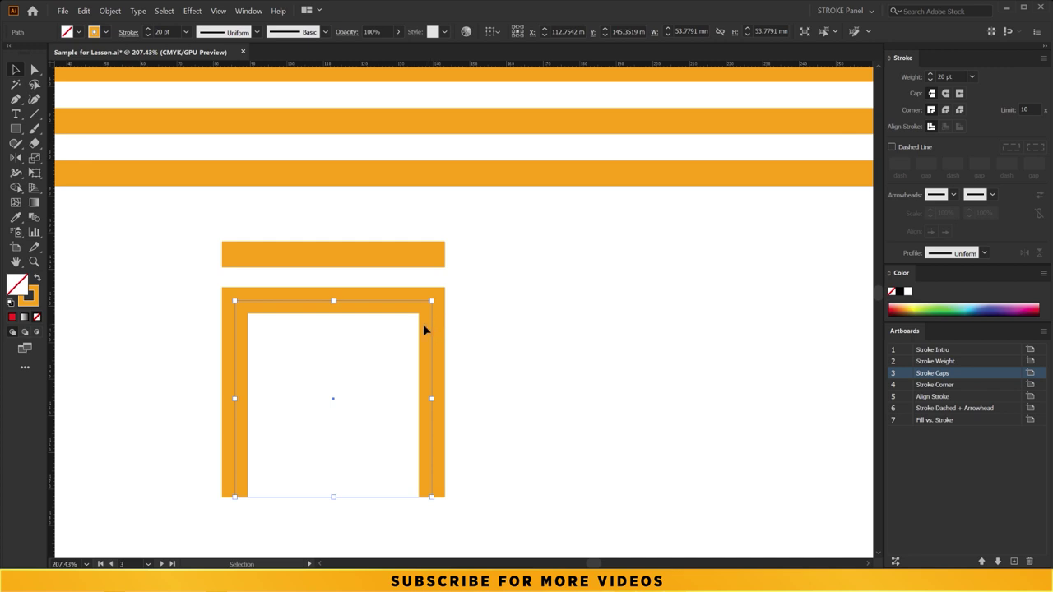
{"action": "left_click", "coordinate": [441, 257]}
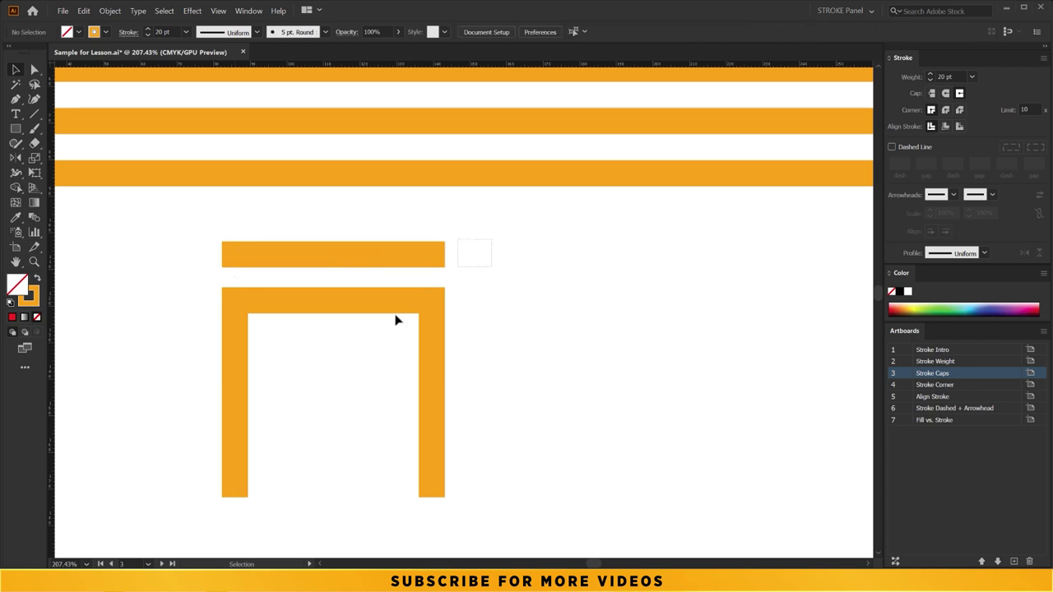
{"action": "left_click_drag", "start_coordinate": [214, 257], "coordinate": [384, 338]}
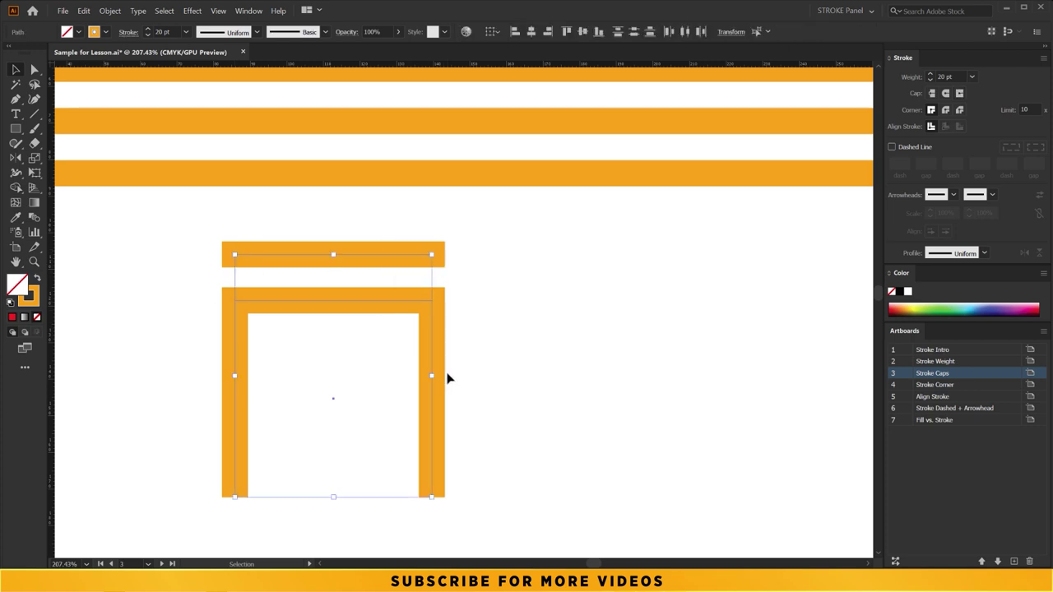
{"action": "left_click", "coordinate": [488, 260]}
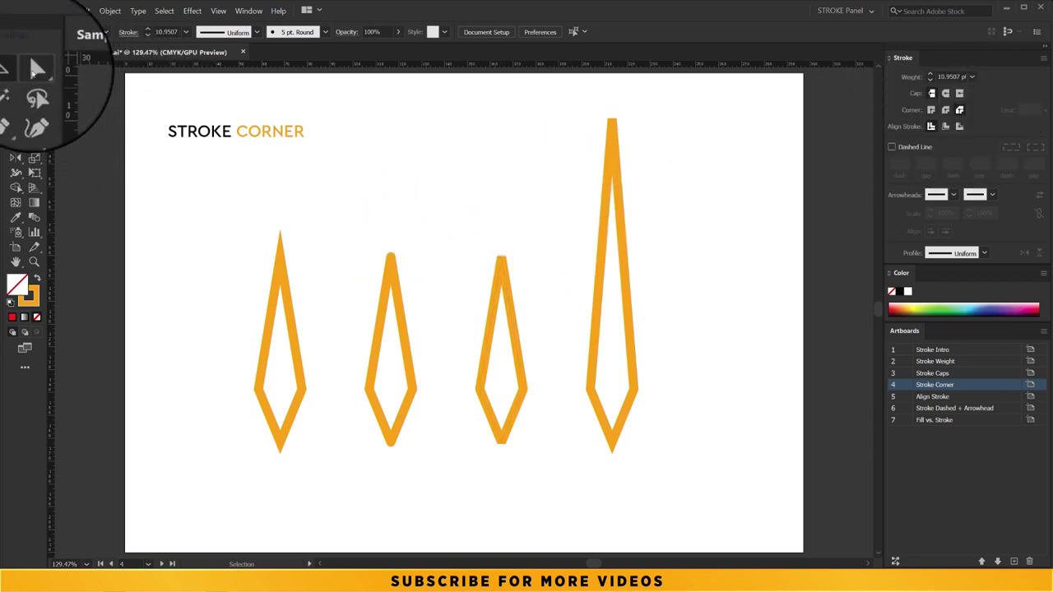
{"action": "left_click", "coordinate": [33, 70]}
{"action": "left_click", "coordinate": [501, 259]}
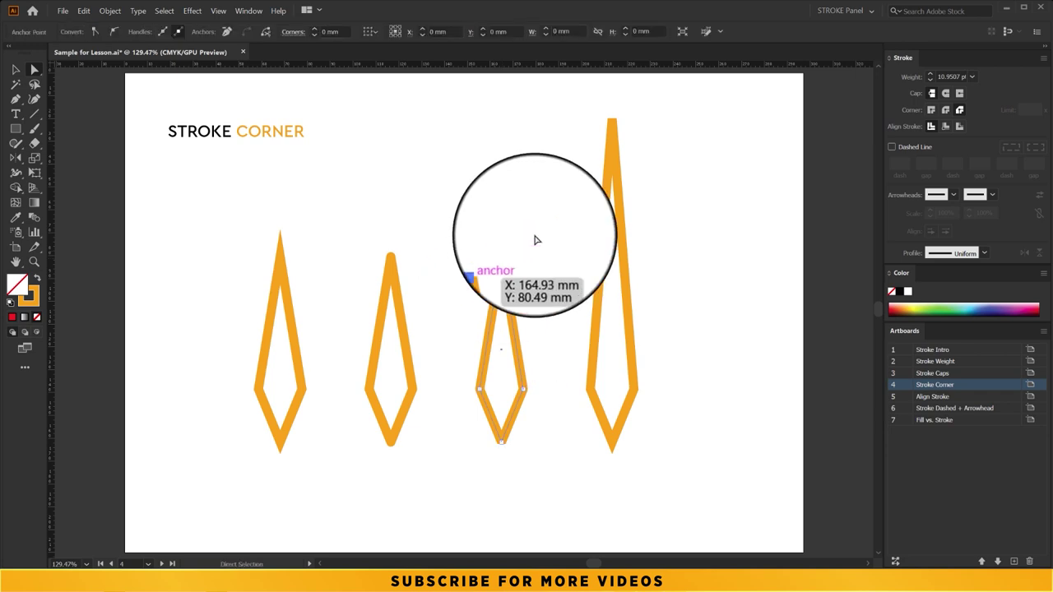
{"action": "left_click_drag", "start_coordinate": [499, 266], "coordinate": [512, 264]}
{"action": "left_click", "coordinate": [510, 260]}
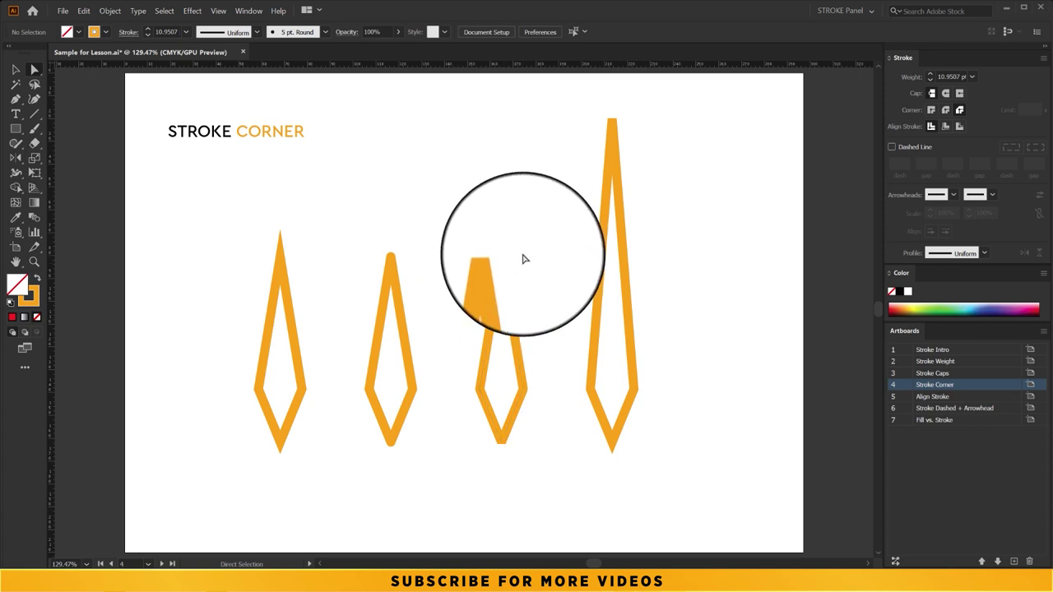
{"action": "key", "text": "v"}
{"action": "left_click", "coordinate": [612, 222]}
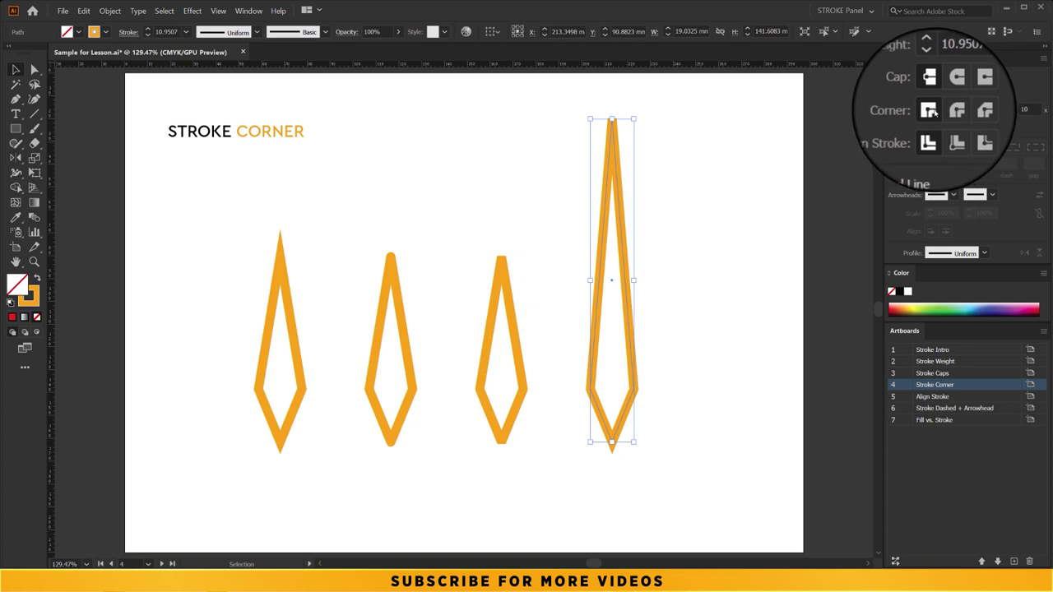
{"action": "left_click", "coordinate": [263, 314]}
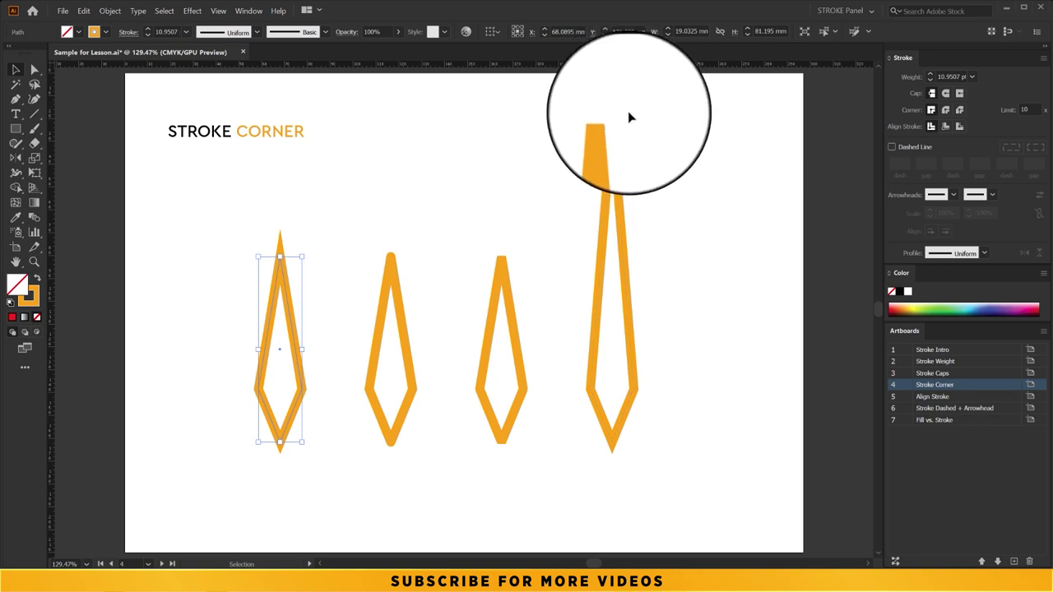
{"action": "left_click", "coordinate": [598, 191]}
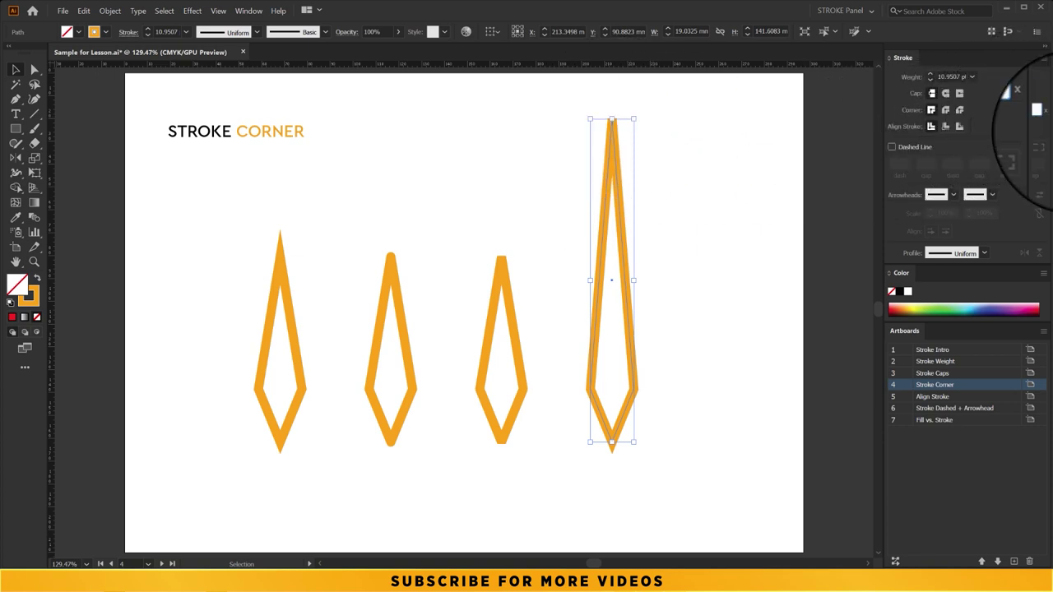
Raise the tall diamond's miter limit and move the diamond down the page.
{"action": "left_click", "coordinate": [1028, 109]}
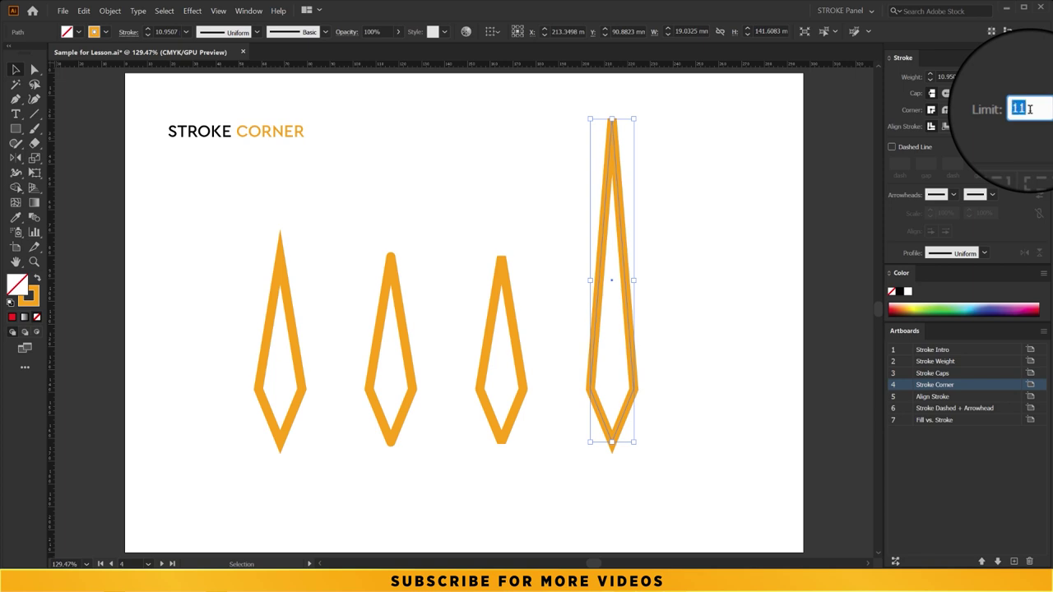
{"action": "key", "text": "Up"}
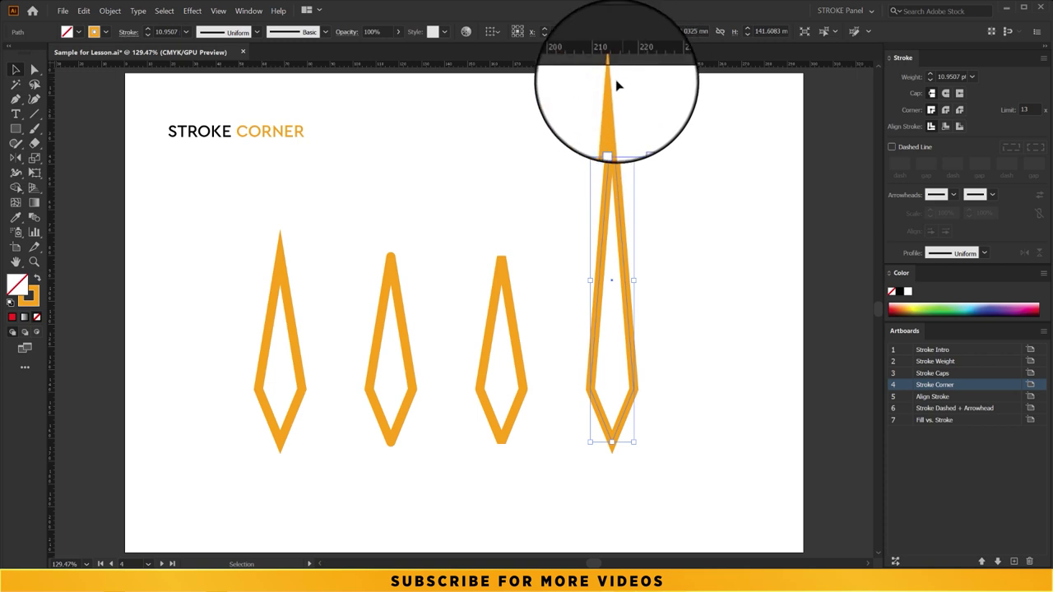
{"action": "left_click_drag", "start_coordinate": [619, 179], "coordinate": [613, 252]}
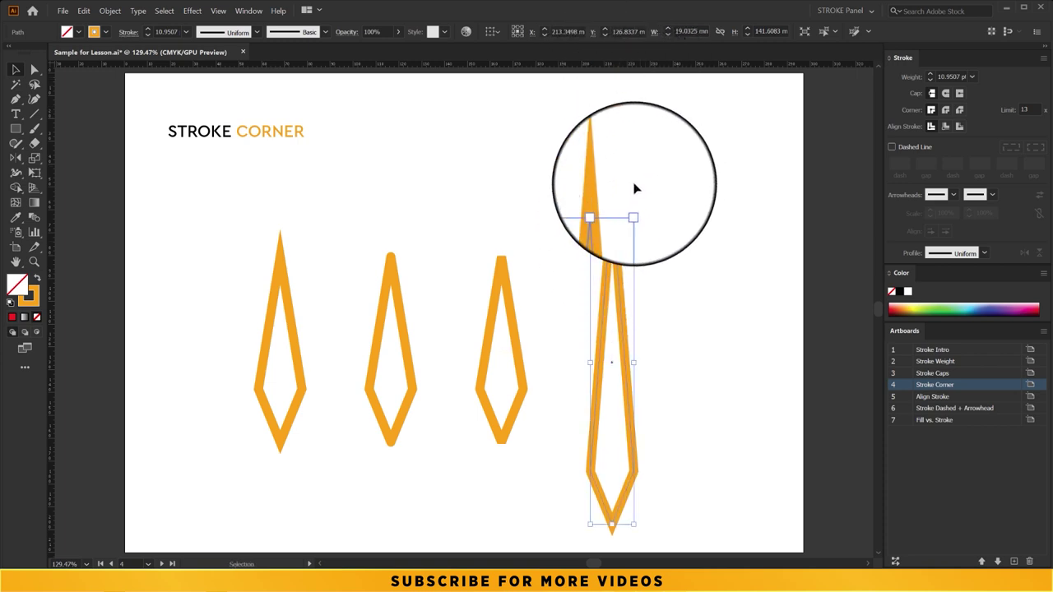
Pull the tall diamond's top anchor upward and set its miter limit to 16.
{"action": "left_click", "coordinate": [33, 69]}
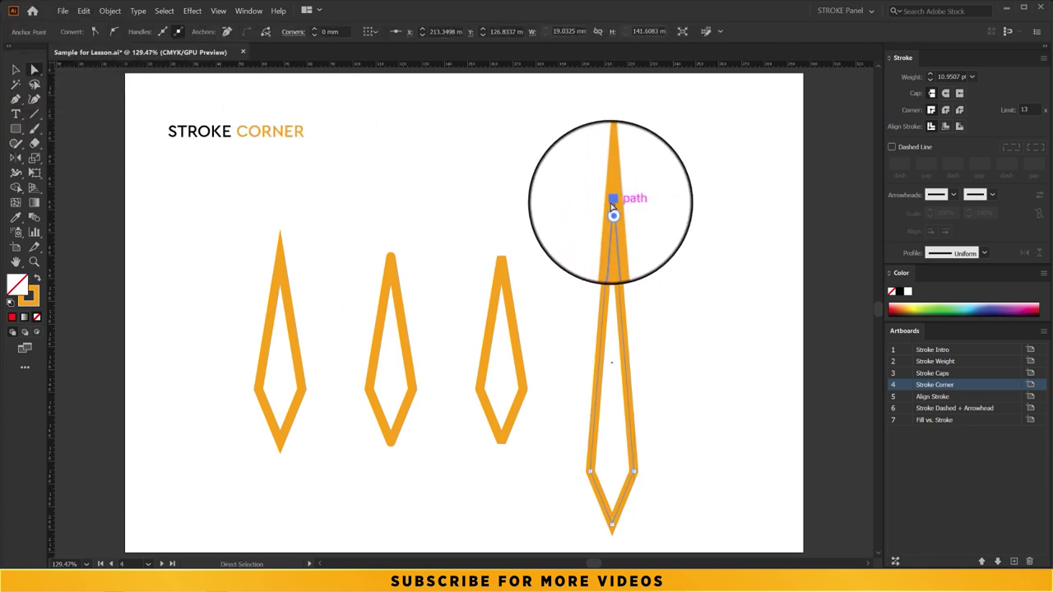
{"action": "left_click_drag", "start_coordinate": [612, 201], "coordinate": [612, 146]}
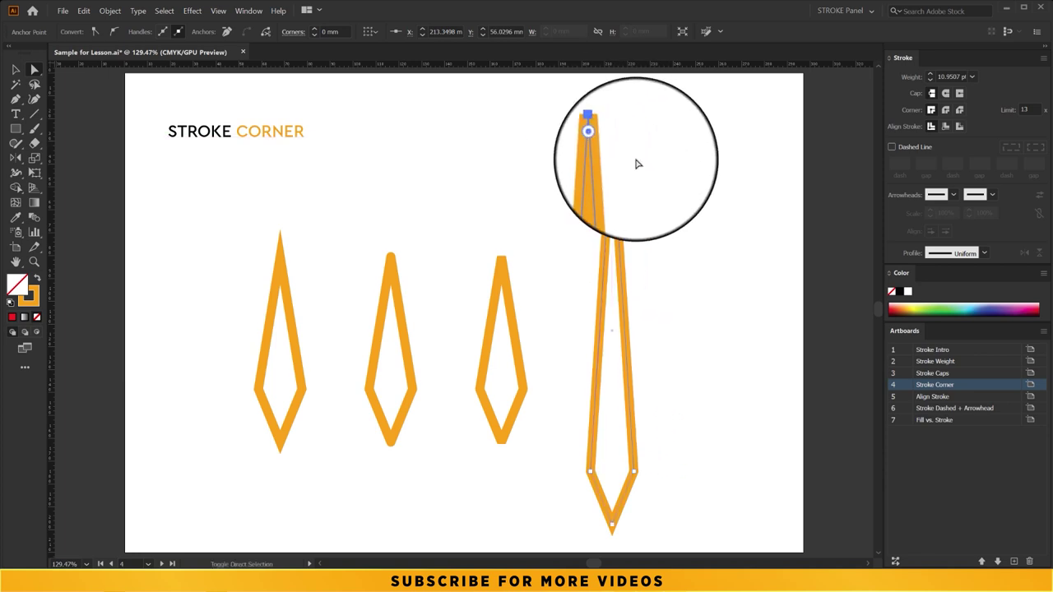
{"action": "left_click", "coordinate": [632, 160]}
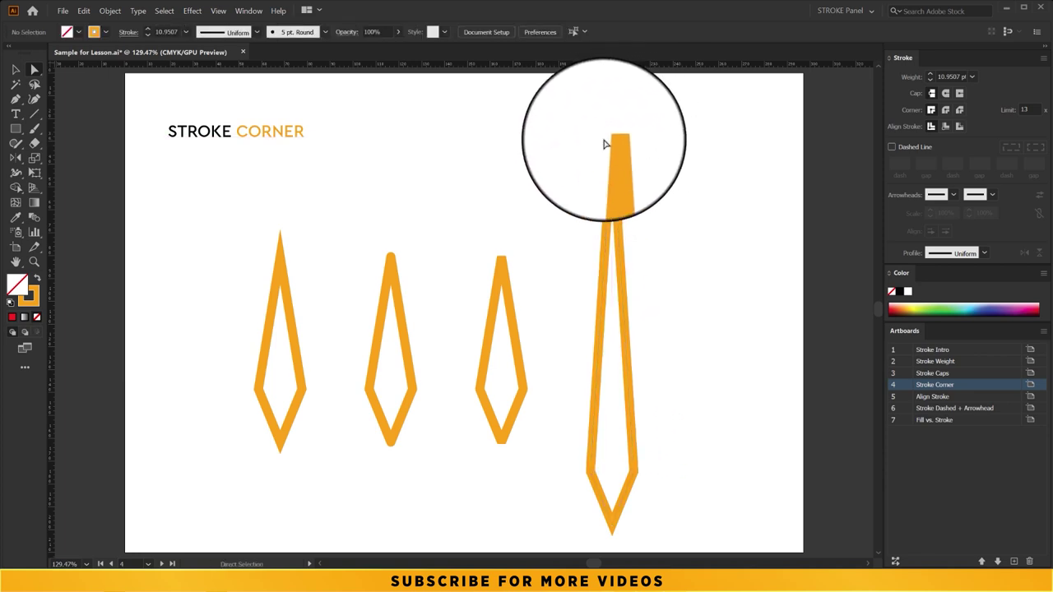
{"action": "left_click_drag", "start_coordinate": [639, 129], "coordinate": [581, 166]}
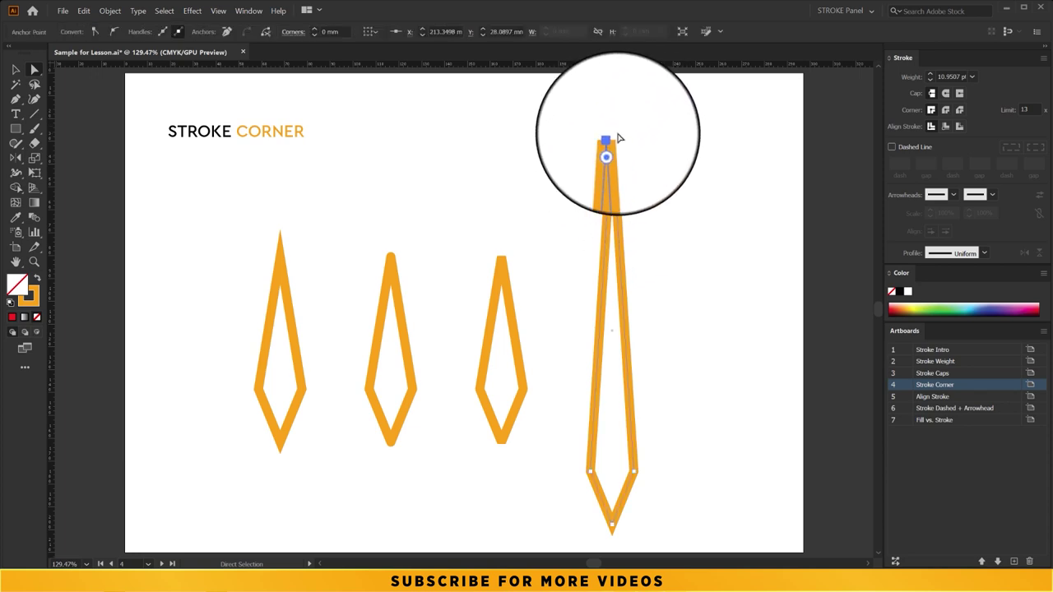
{"action": "left_click", "coordinate": [1025, 109]}
{"action": "type", "text": "16"}
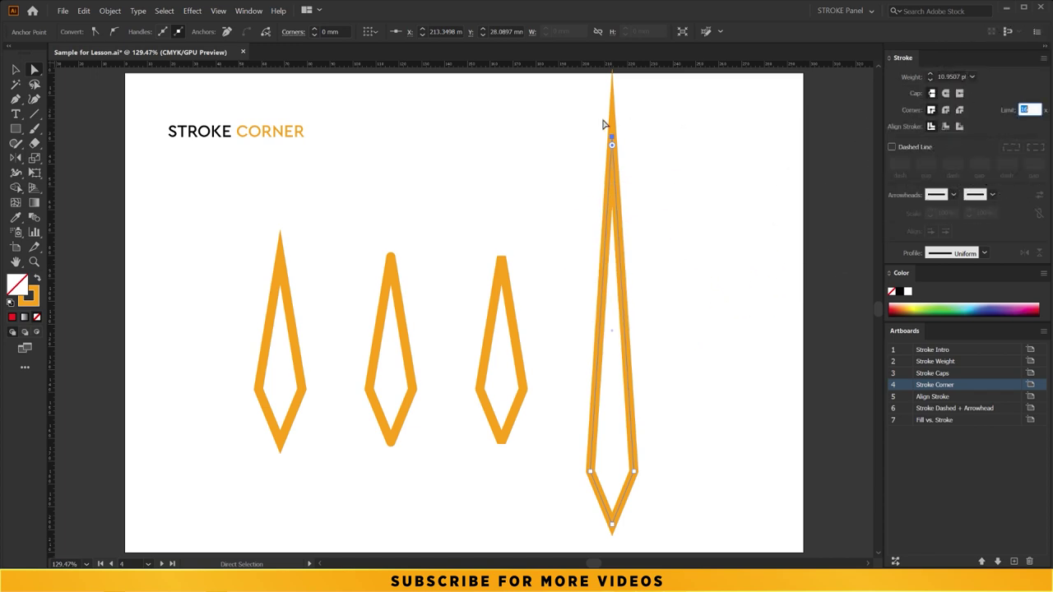
Nudge the tall spike down slightly and check its sharp mitered tip.
{"action": "left_click", "coordinate": [13, 69]}
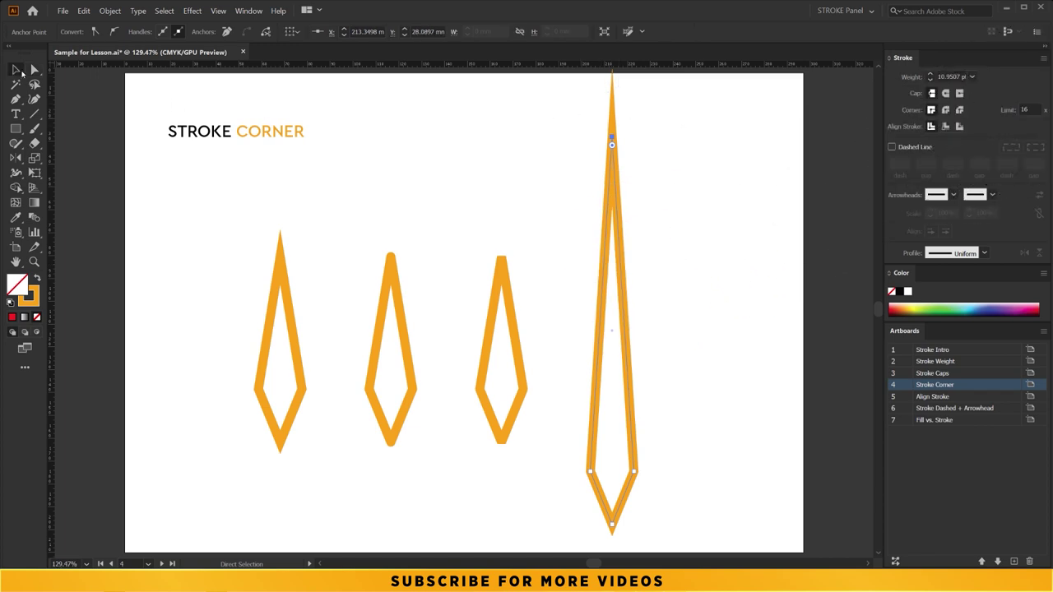
{"action": "left_click", "coordinate": [618, 146]}
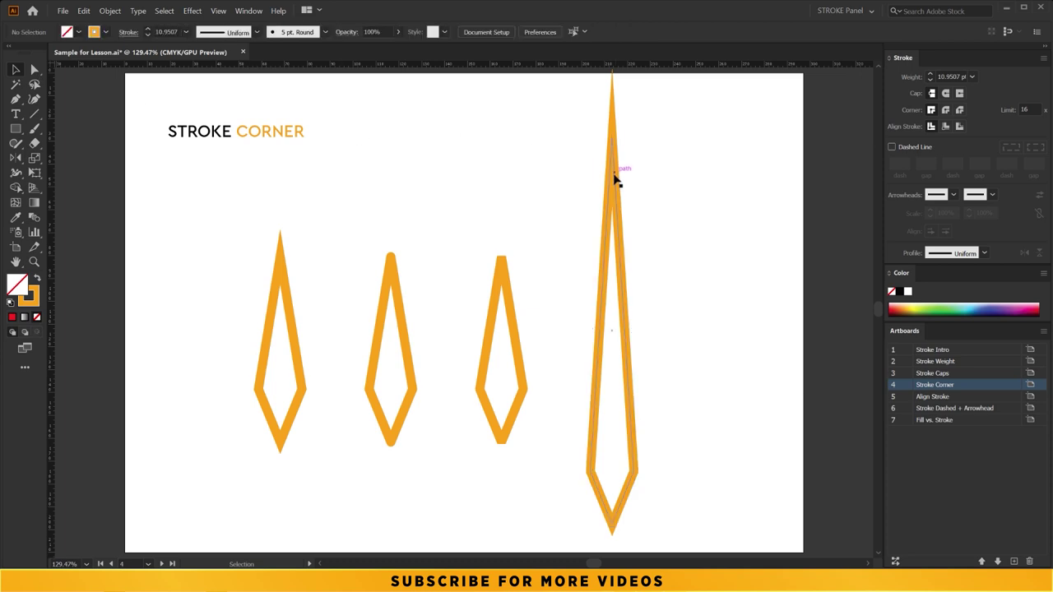
{"action": "left_click_drag", "start_coordinate": [616, 179], "coordinate": [614, 193]}
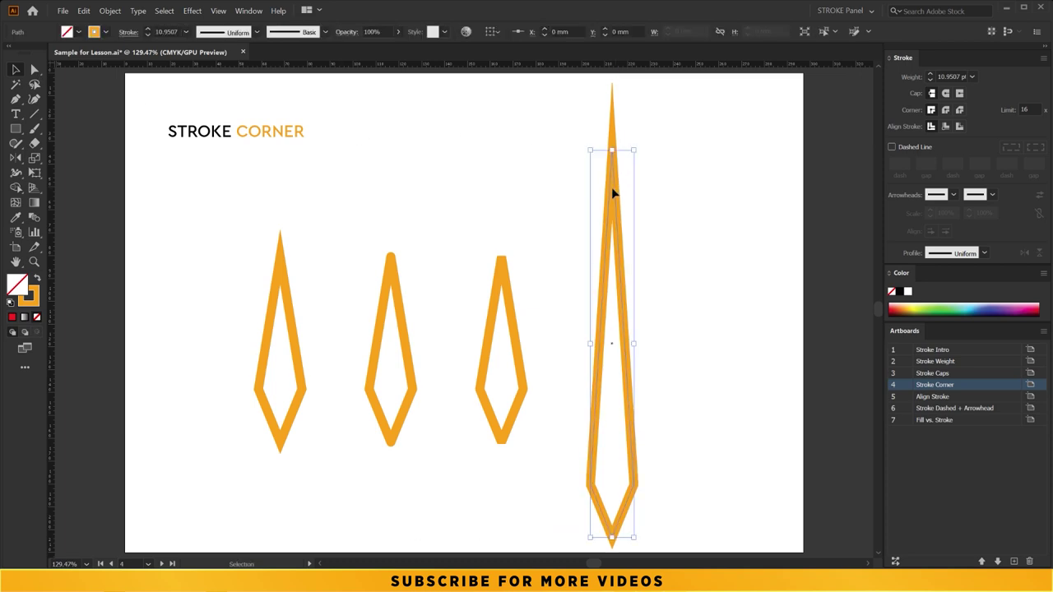
{"action": "left_click", "coordinate": [641, 228]}
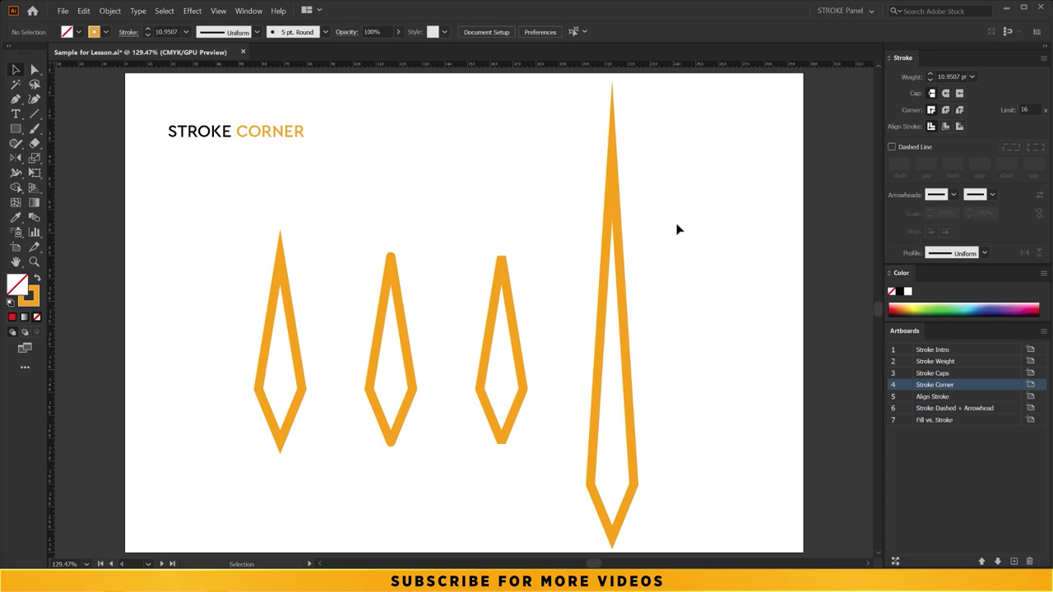
{"action": "left_click", "coordinate": [617, 262]}
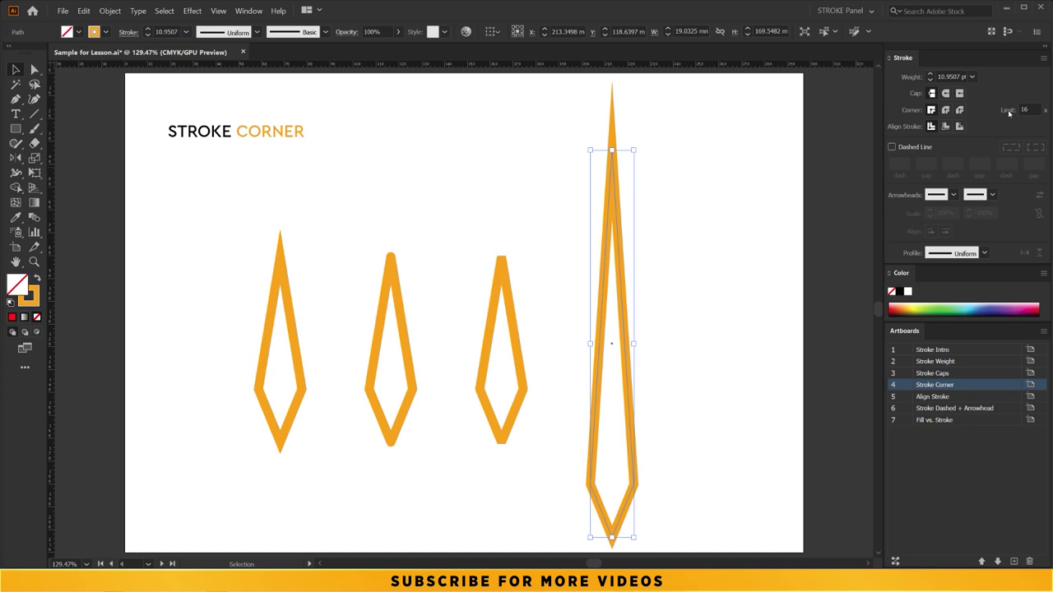
{"action": "left_click", "coordinate": [760, 209]}
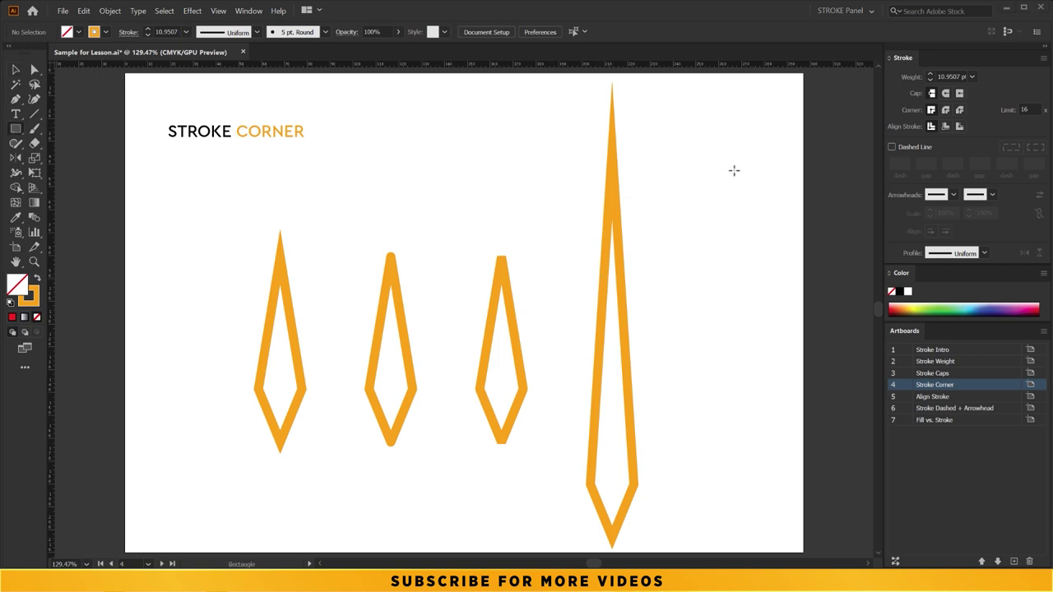
Draw an orange-stroked rectangle to the right of the tall spike.
{"action": "left_click_drag", "start_coordinate": [674, 179], "coordinate": [765, 281]}
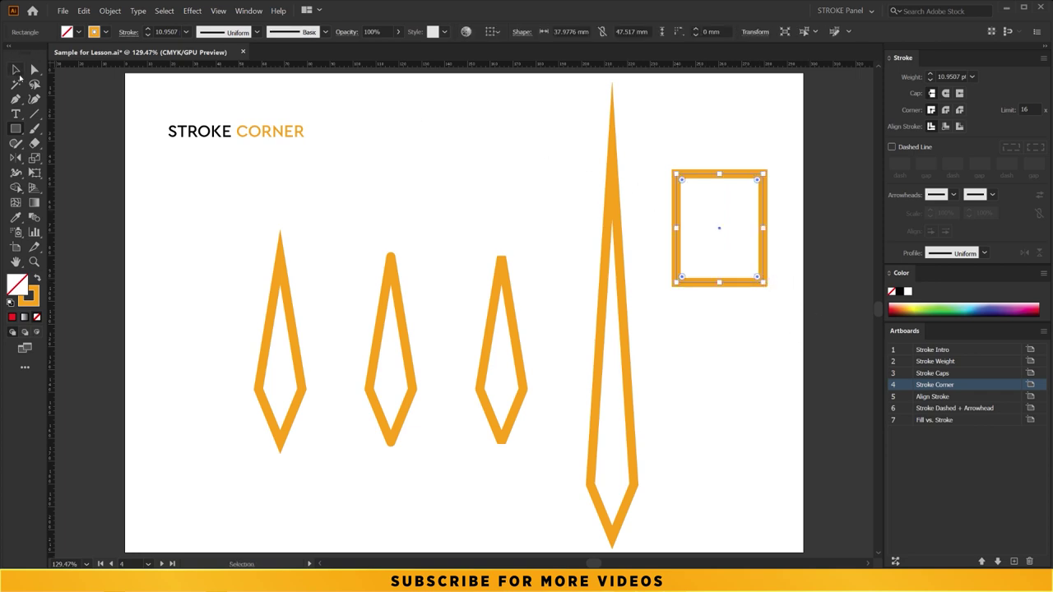
{"action": "left_click_drag", "start_coordinate": [700, 160], "coordinate": [706, 199]}
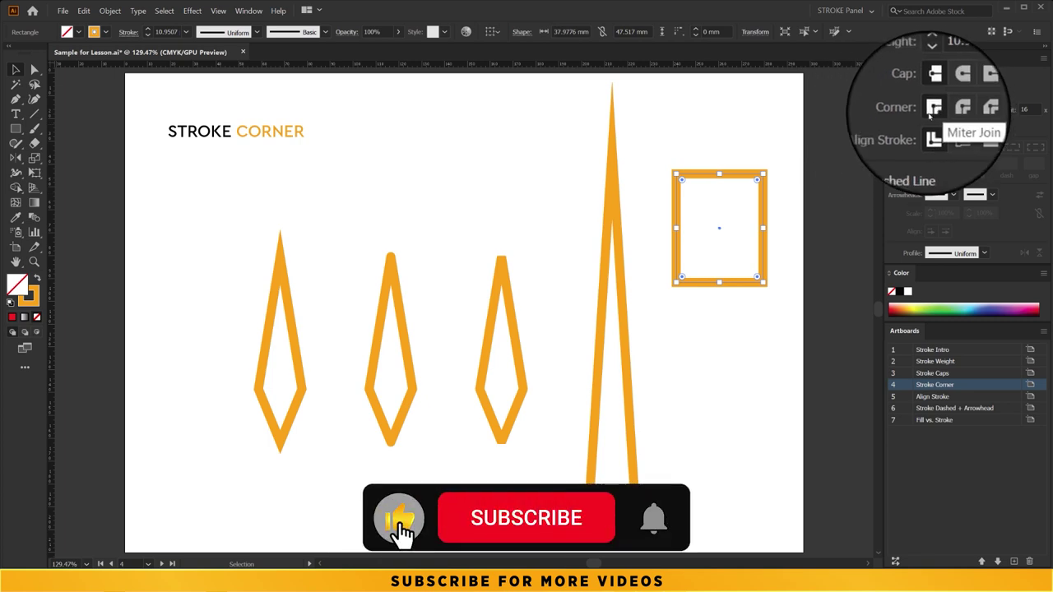
{"action": "left_click", "coordinate": [703, 184]}
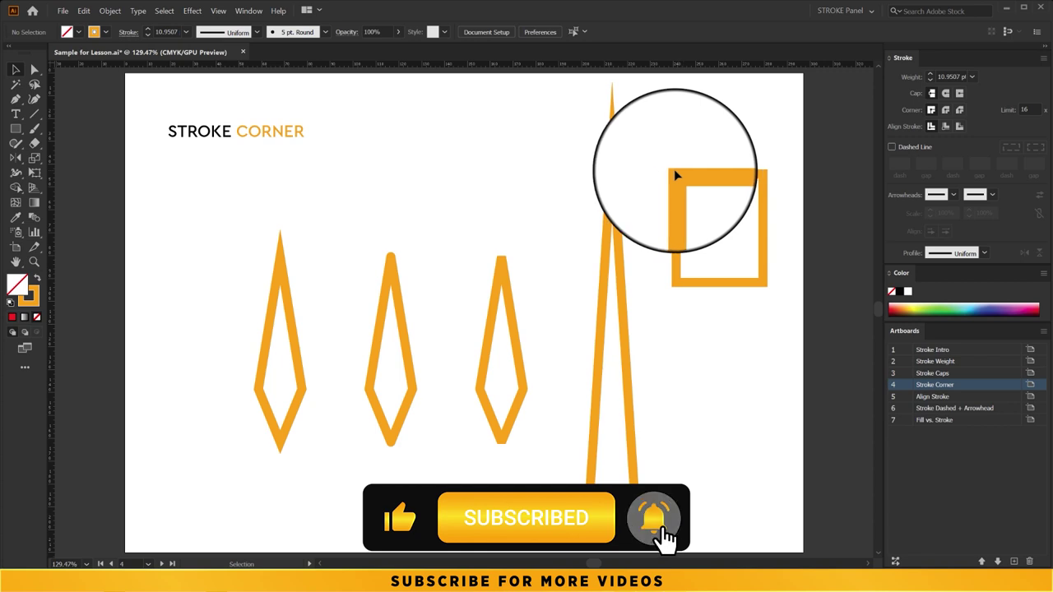
{"action": "left_click", "coordinate": [707, 174]}
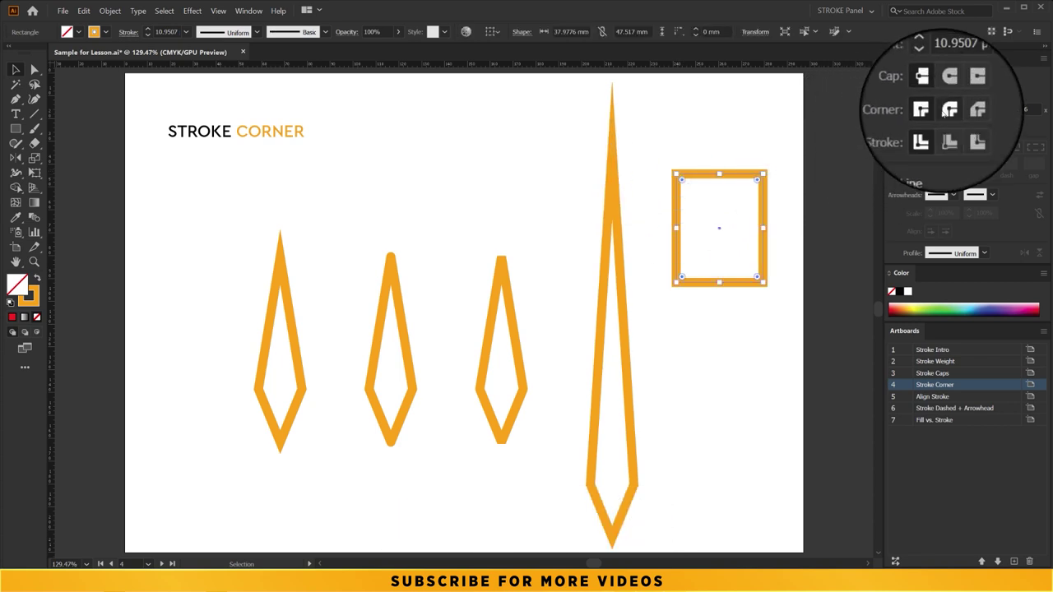
Give the square Round Join corners, then switch them to Bevel Join.
{"action": "left_click", "coordinate": [946, 110]}
{"action": "left_click", "coordinate": [680, 163]}
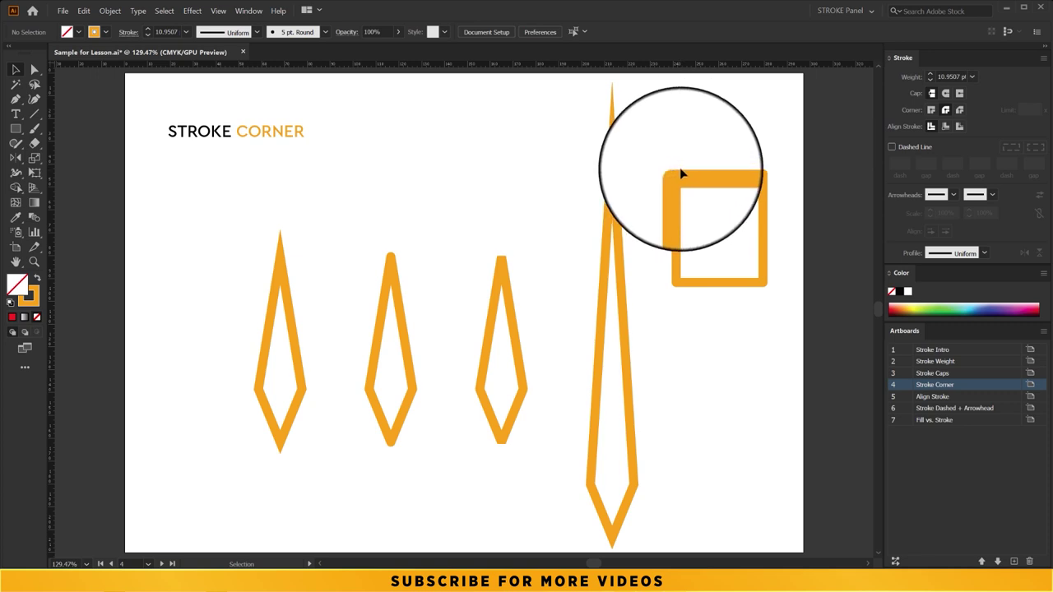
{"action": "left_click", "coordinate": [677, 178]}
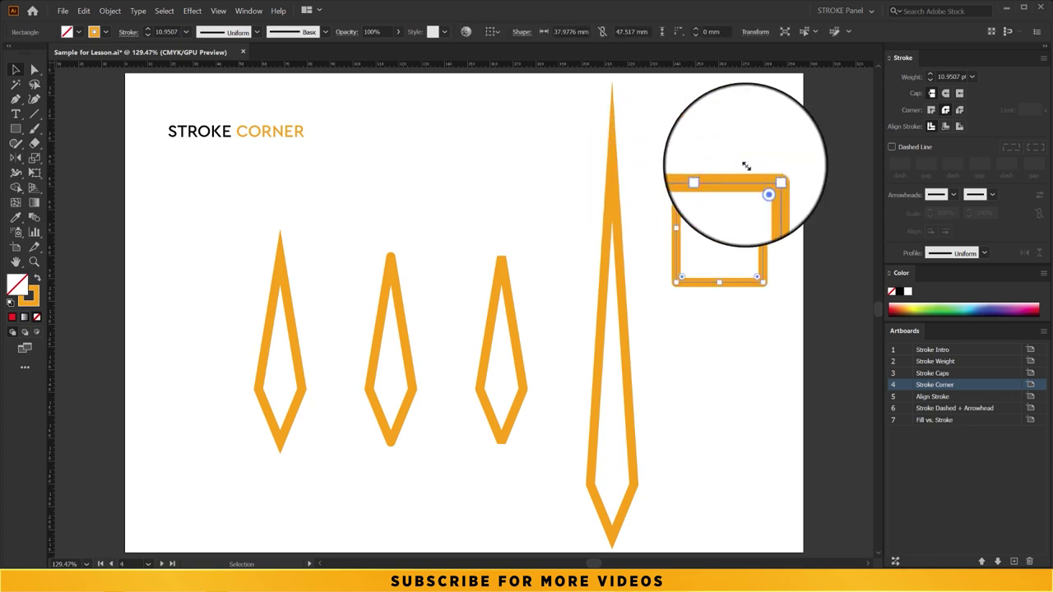
{"action": "left_click", "coordinate": [959, 111]}
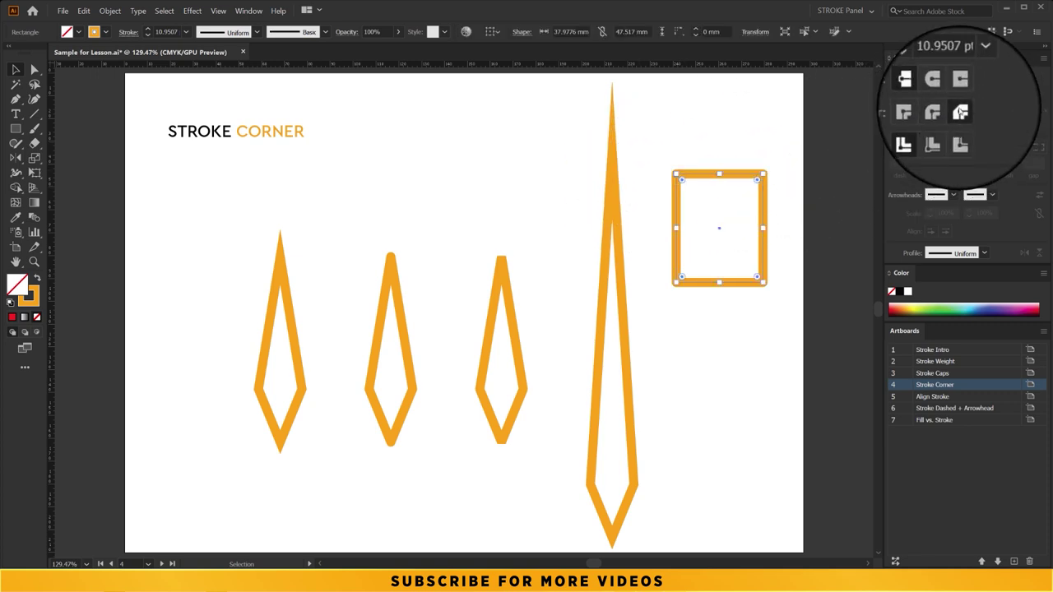
{"action": "left_click", "coordinate": [707, 140]}
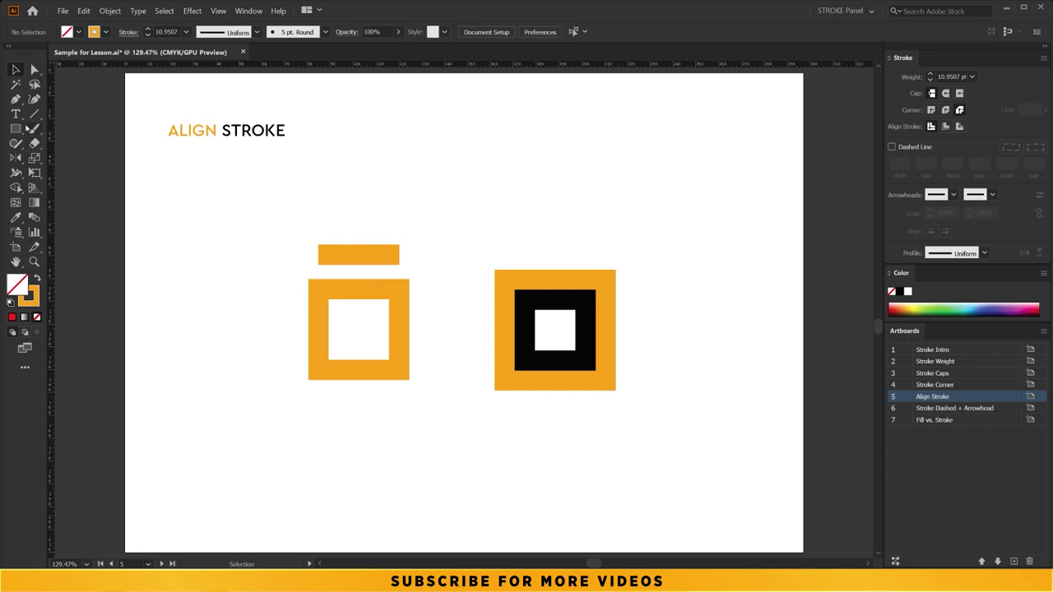
Draw an orange-outlined square, try Inside stroke alignment, then set it to Outside.
{"action": "left_click_drag", "start_coordinate": [464, 121], "coordinate": [573, 236]}
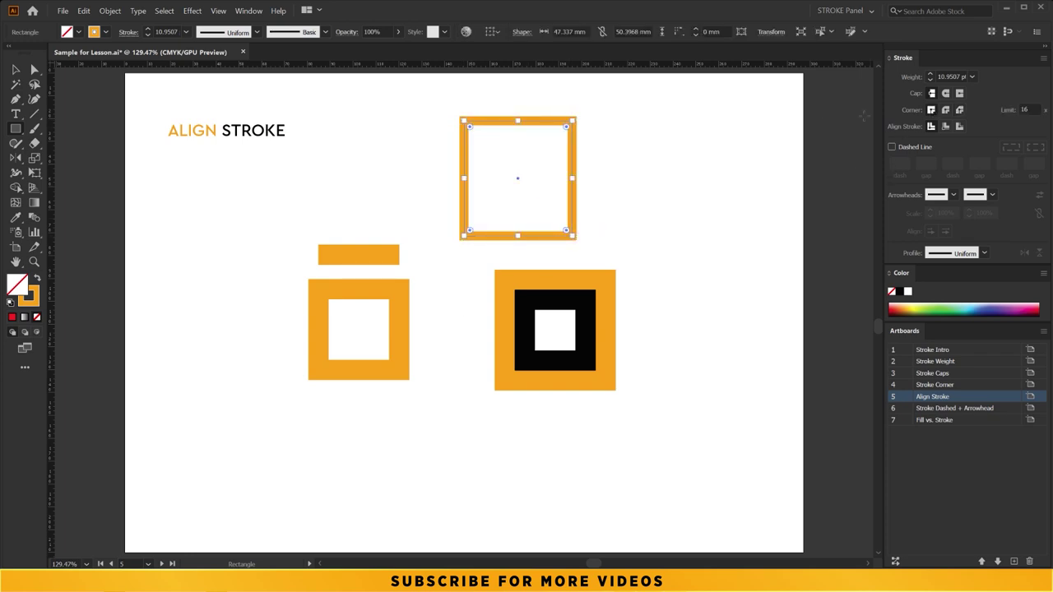
{"action": "left_click", "coordinate": [14, 70]}
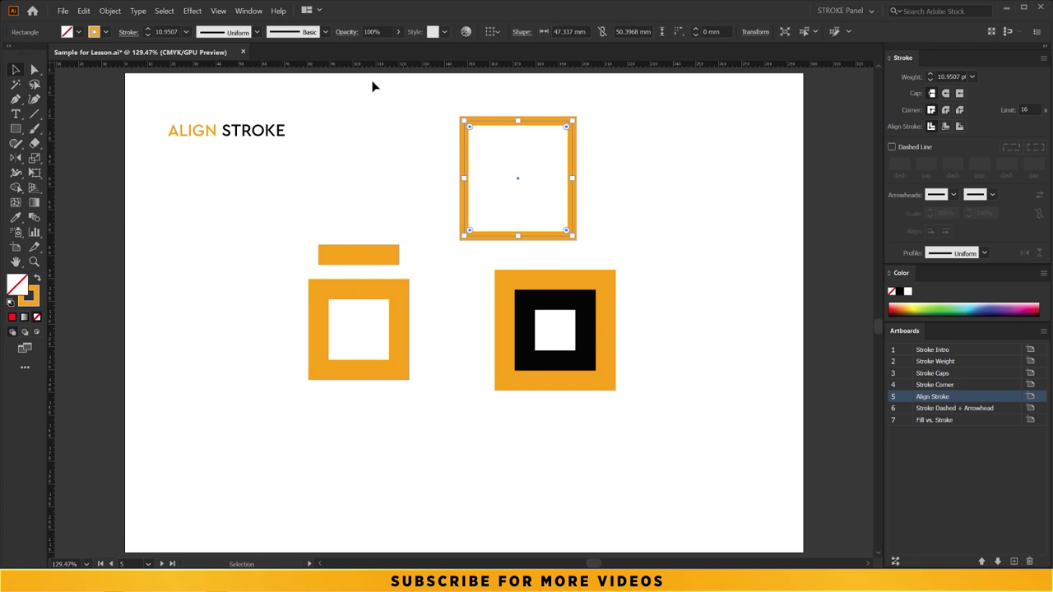
{"action": "scroll", "coordinate": [577, 165], "scroll_direction": "up", "scroll_amount": 3}
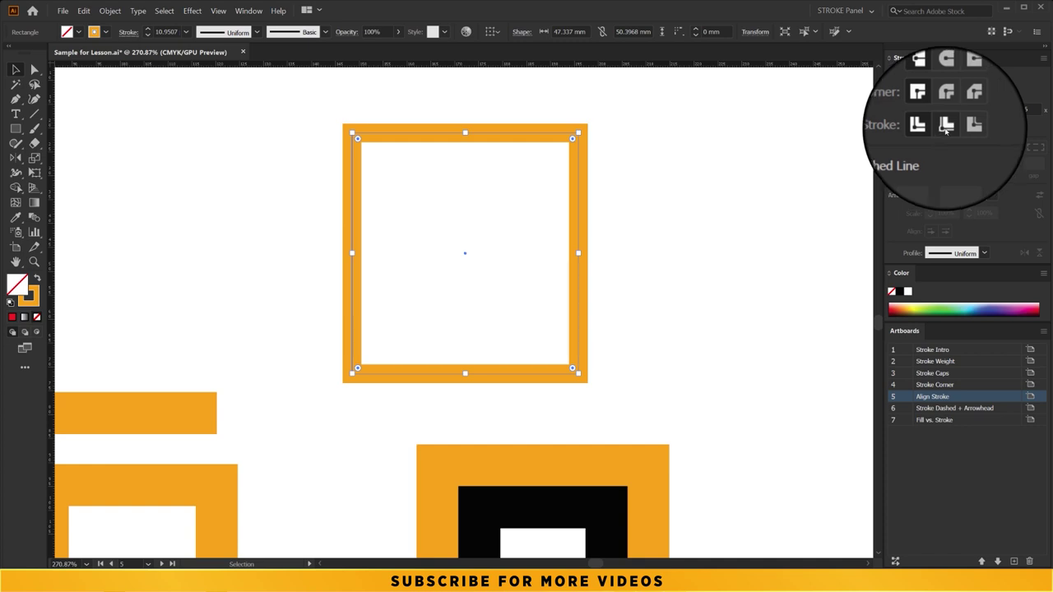
{"action": "left_click", "coordinate": [946, 125]}
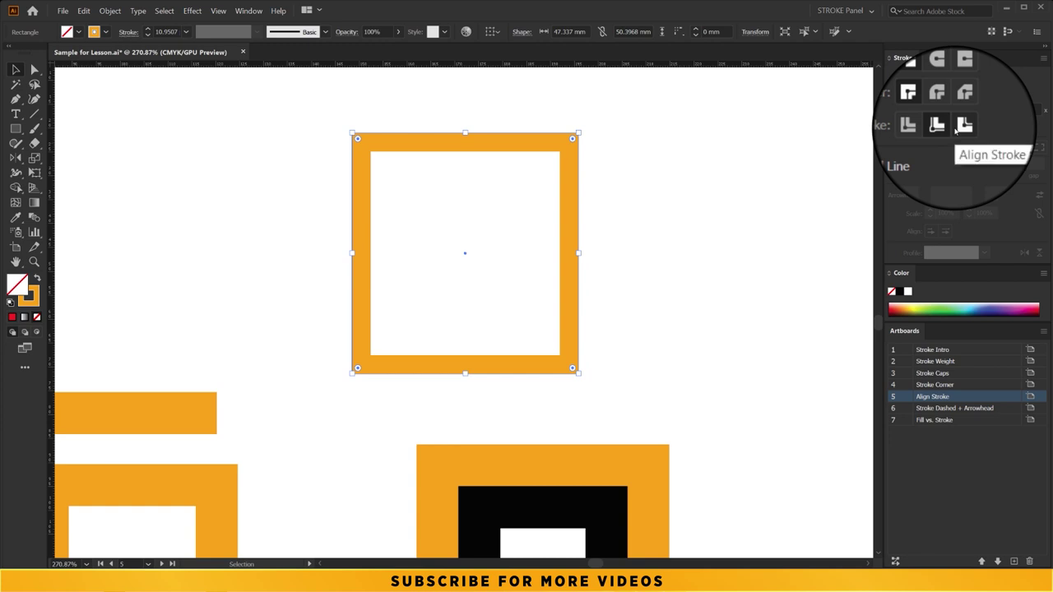
{"action": "left_click", "coordinate": [959, 125]}
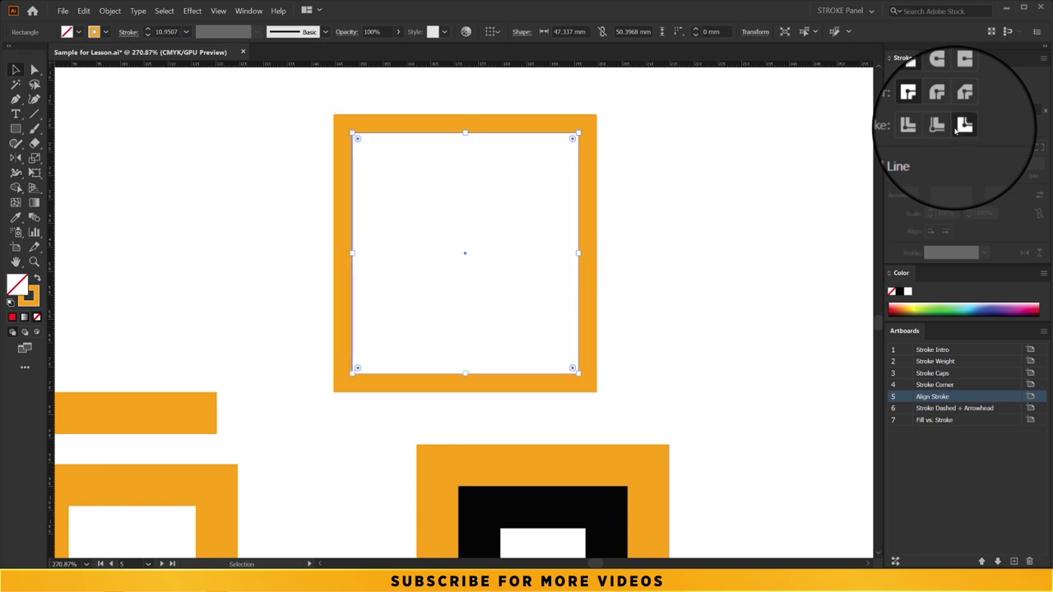
{"action": "left_click", "coordinate": [654, 167]}
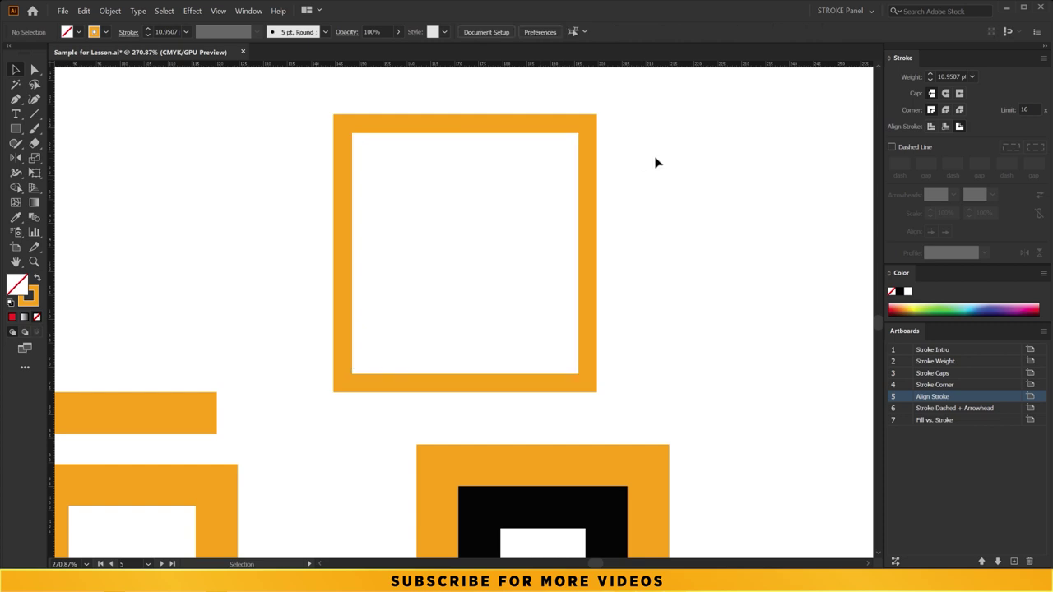
Delete the square's bottom segment, leaving an open upside-down U-shaped path.
{"action": "left_click", "coordinate": [578, 207]}
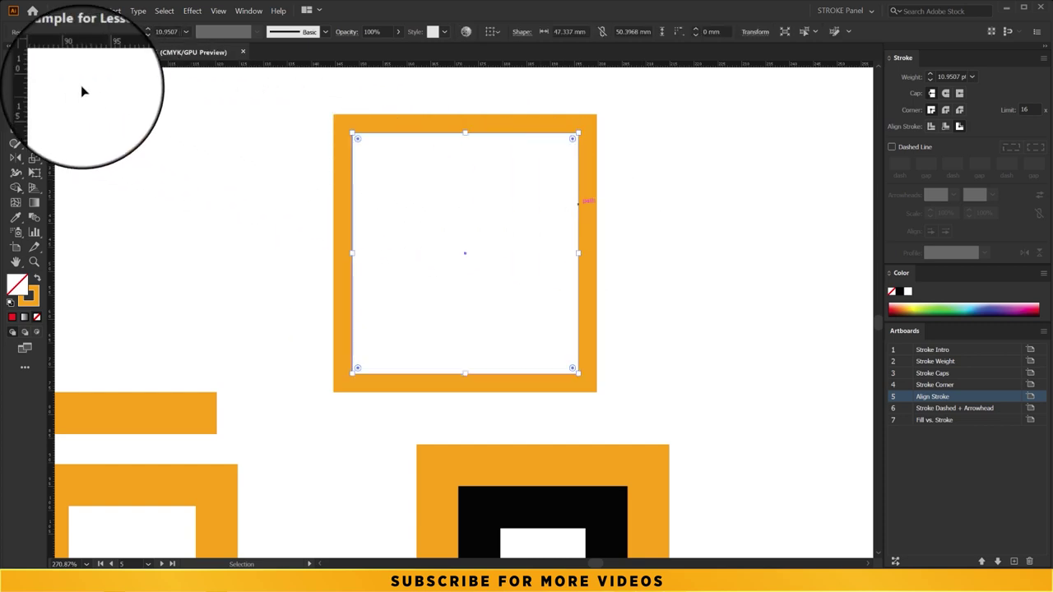
{"action": "left_click", "coordinate": [34, 69]}
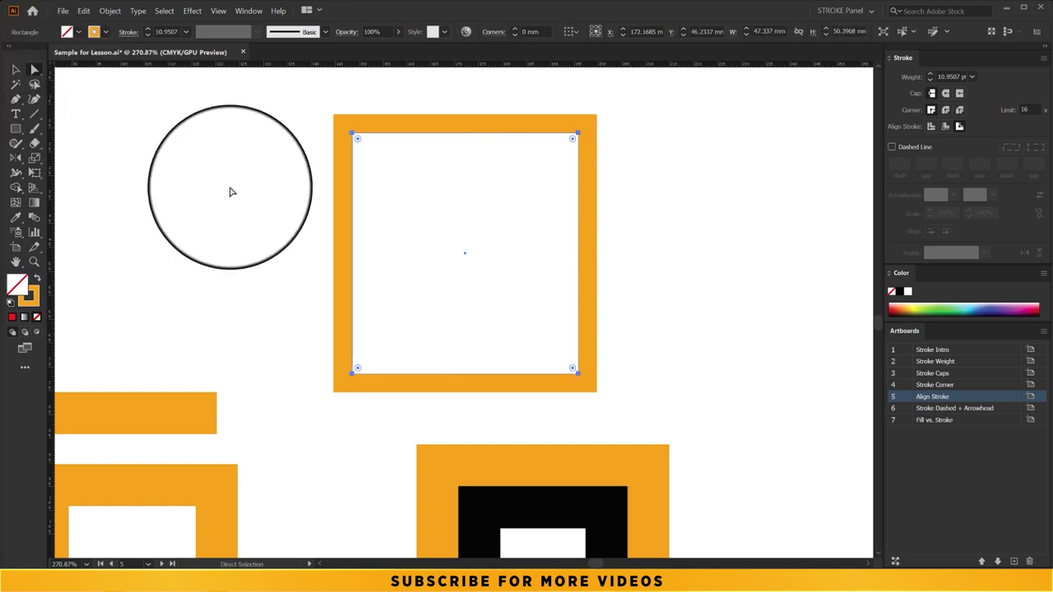
{"action": "left_click", "coordinate": [463, 374]}
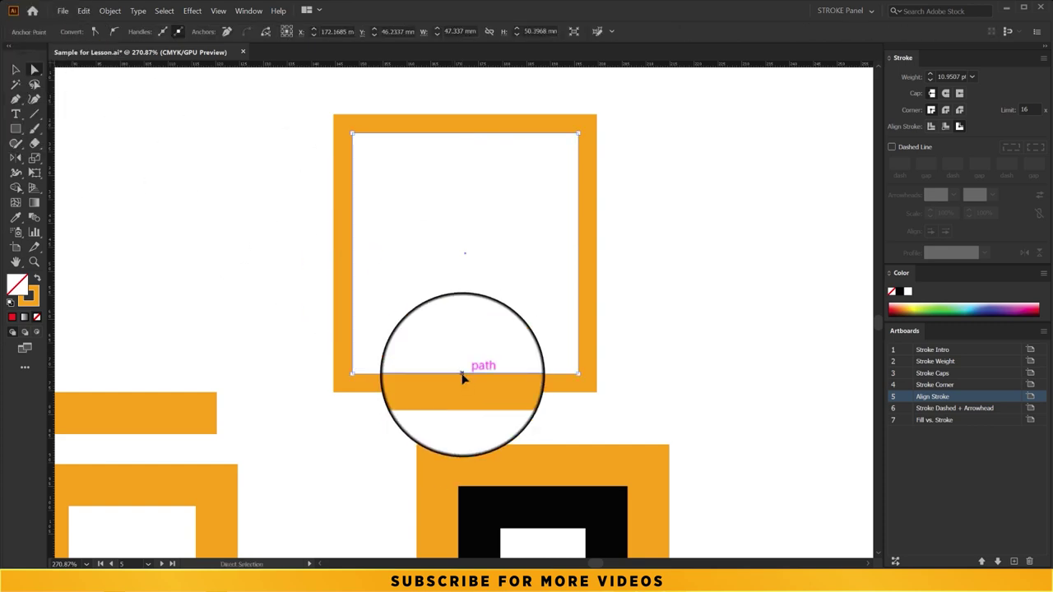
{"action": "key", "text": "Delete"}
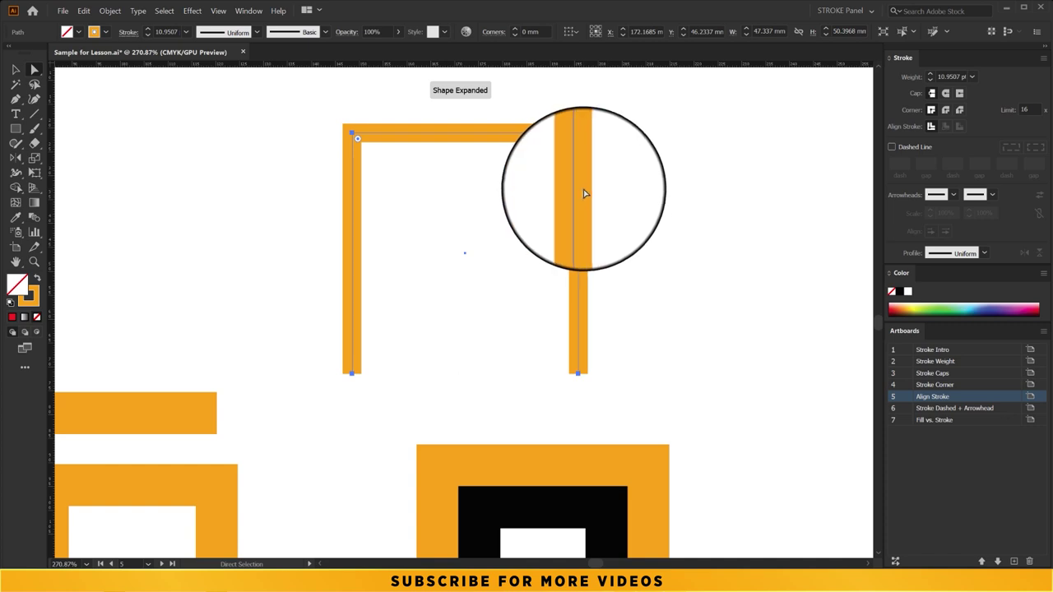
{"action": "left_click", "coordinate": [15, 70]}
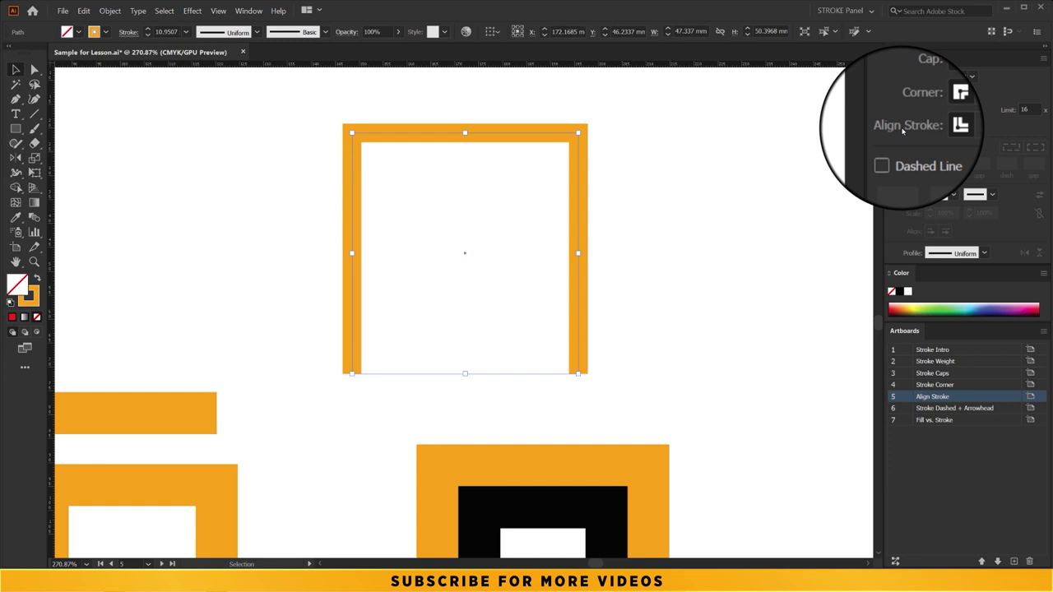
{"action": "left_click", "coordinate": [632, 197]}
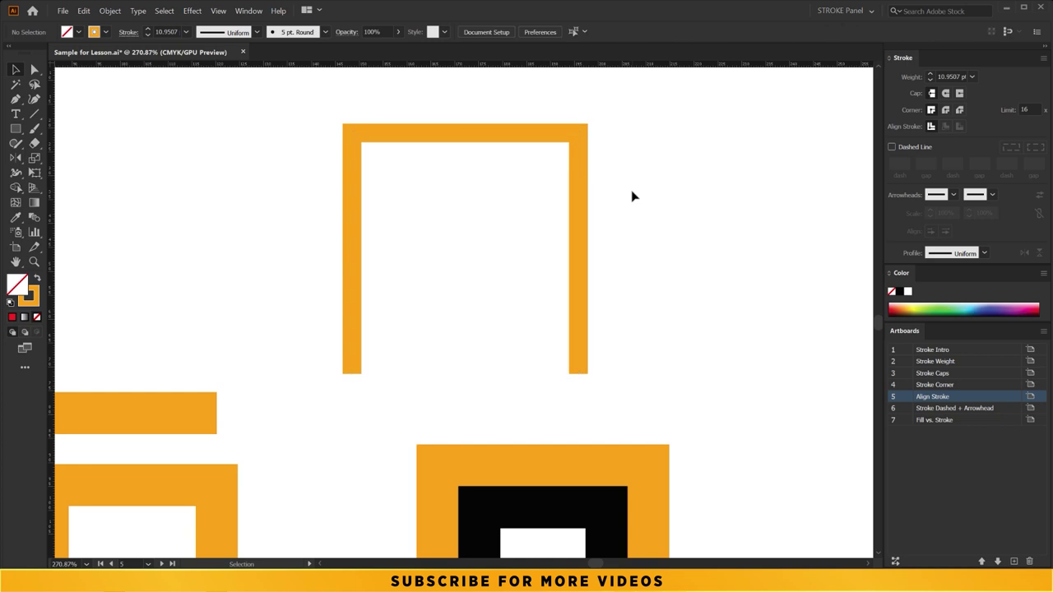
{"action": "mouse_move", "coordinate": [651, 335]}
{"action": "left_mouse_down"}
{"action": "mouse_move", "coordinate": [686, 155]}
{"action": "mouse_move", "coordinate": [778, 139]}
{"action": "left_mouse_up"}
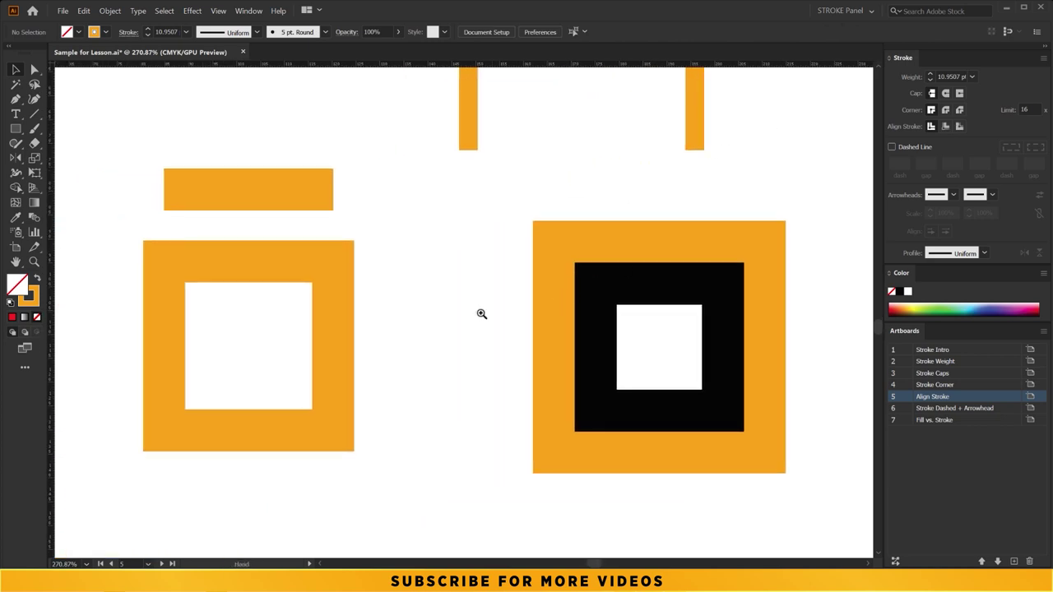
Set the left orange example square's stroke alignment to Inside.
{"action": "scroll", "coordinate": [482, 313], "scroll_direction": "down", "scroll_amount": 2}
{"action": "scroll", "coordinate": [440, 326], "scroll_direction": "up", "scroll_amount": 1}
{"action": "left_click", "coordinate": [369, 350]}
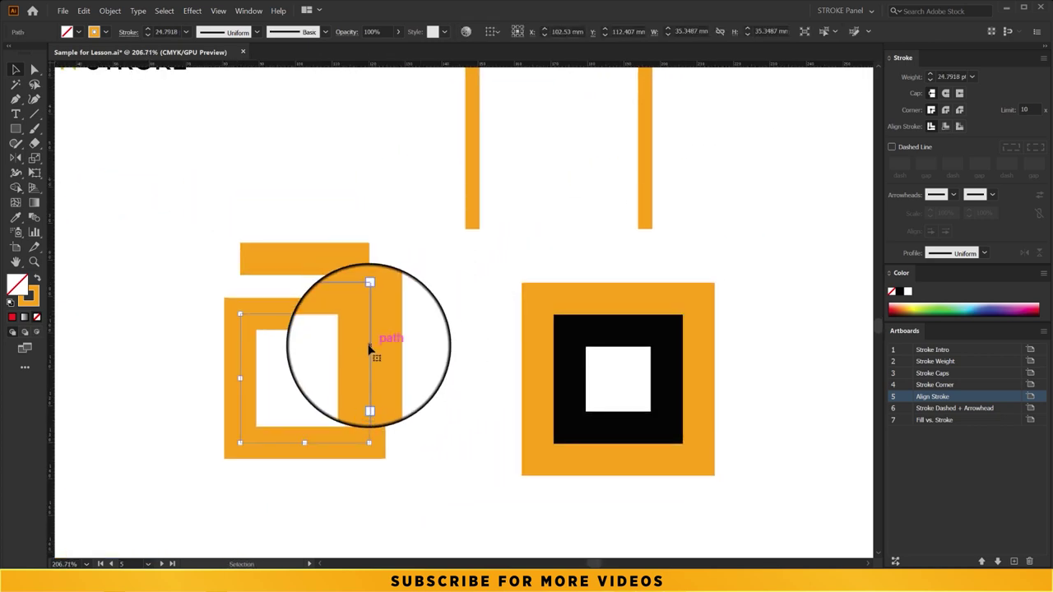
{"action": "left_click", "coordinate": [945, 126]}
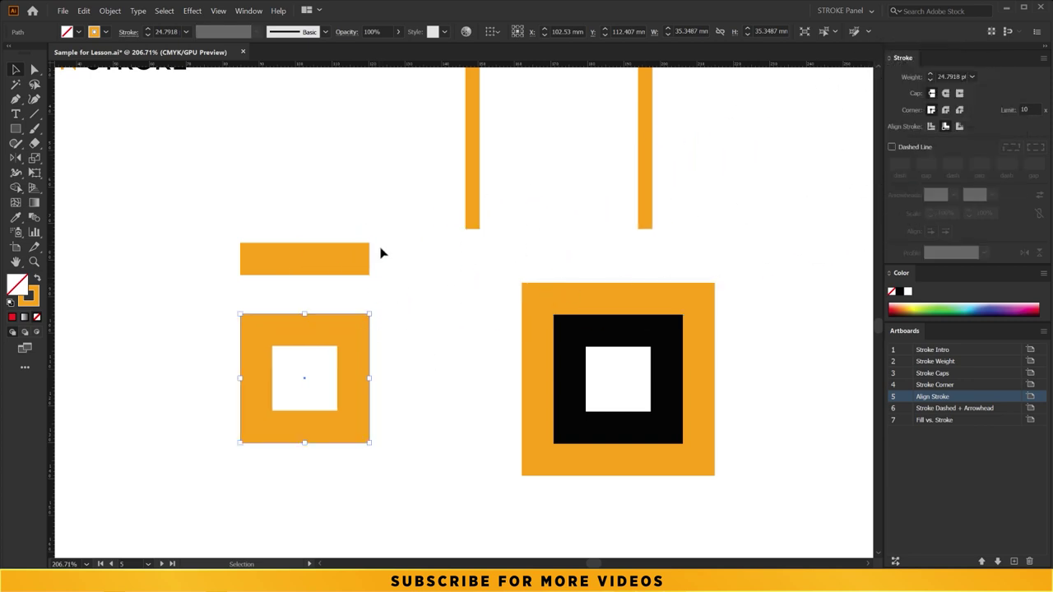
{"action": "left_click", "coordinate": [433, 319]}
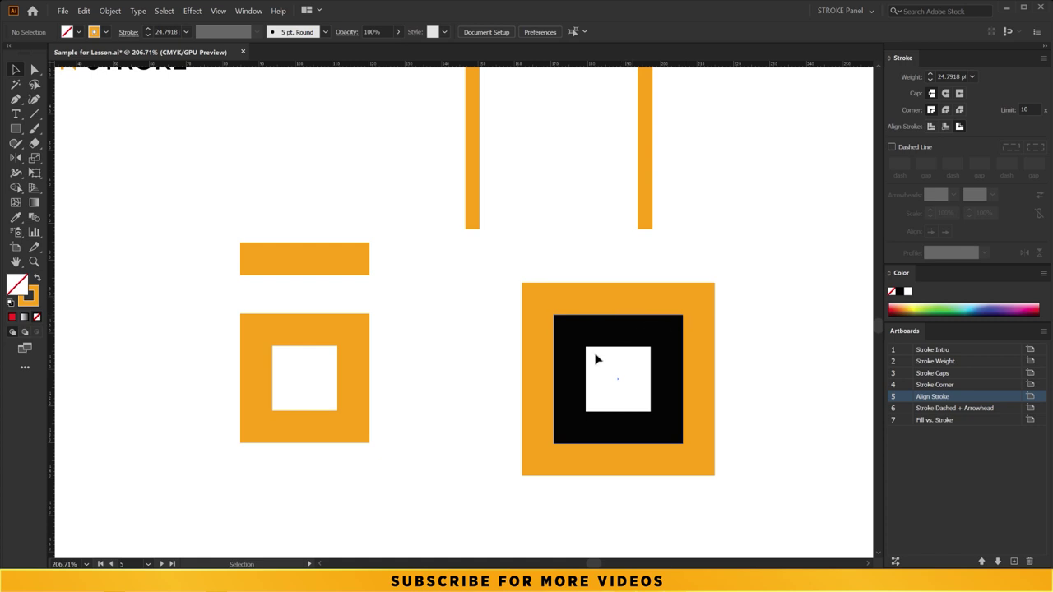
{"action": "key", "text": "space"}
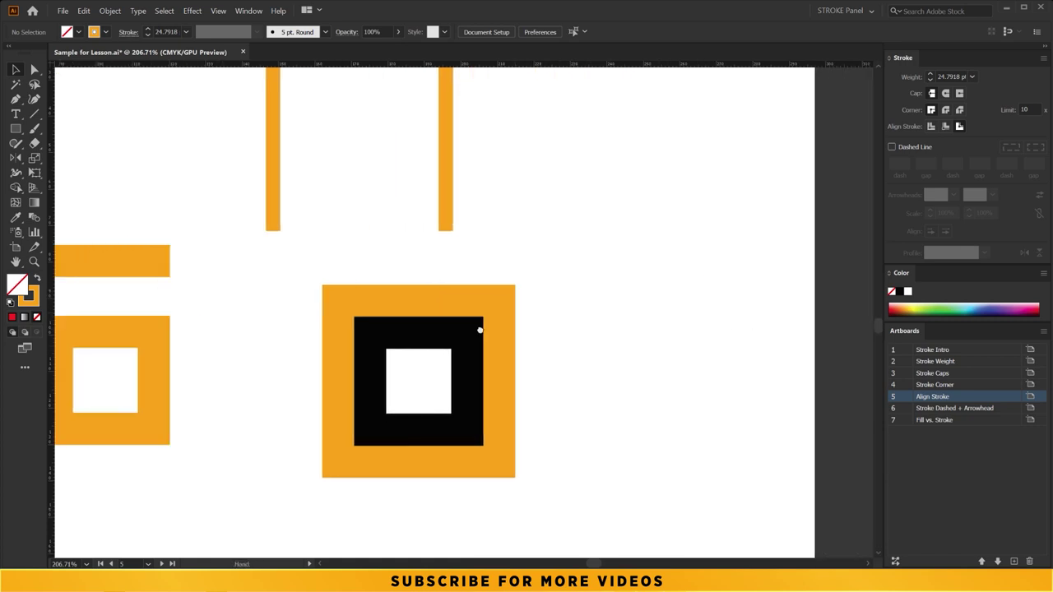
{"action": "left_click_drag", "start_coordinate": [770, 322], "coordinate": [386, 329]}
{"action": "left_click", "coordinate": [14, 129]}
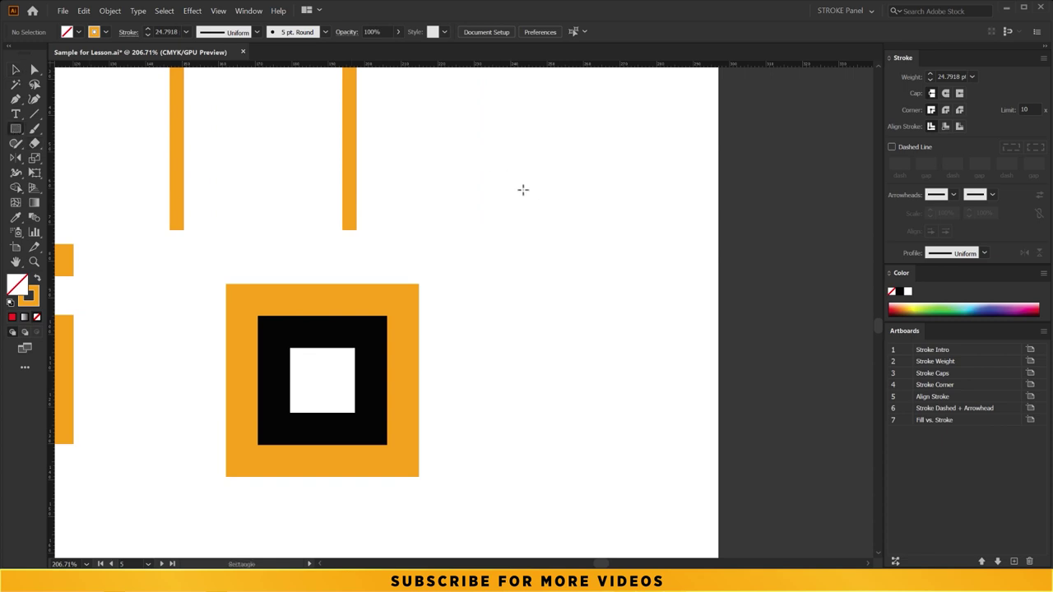
Draw a square with an outside-aligned stroke and paste a copy in front.
{"action": "left_click_drag", "start_coordinate": [510, 178], "coordinate": [656, 324]}
{"action": "left_click", "coordinate": [16, 70]}
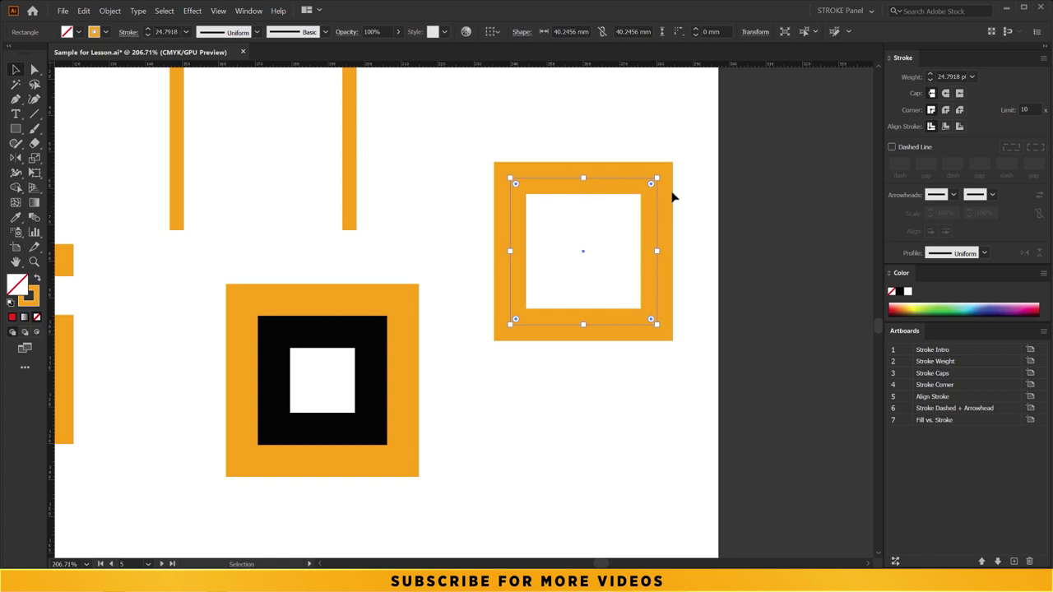
{"action": "left_click", "coordinate": [959, 126]}
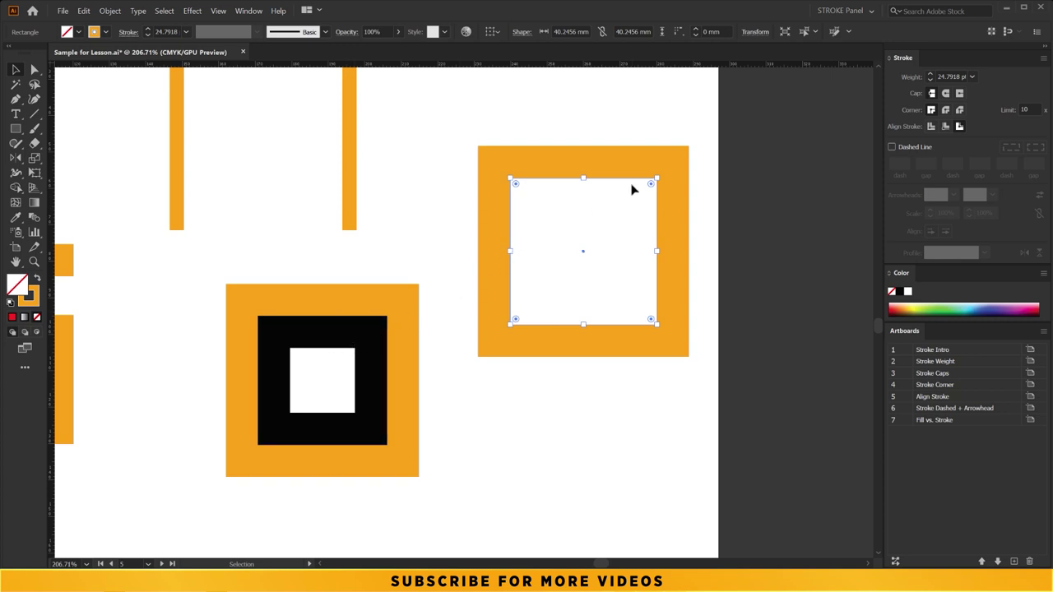
{"action": "left_click", "coordinate": [85, 11]}
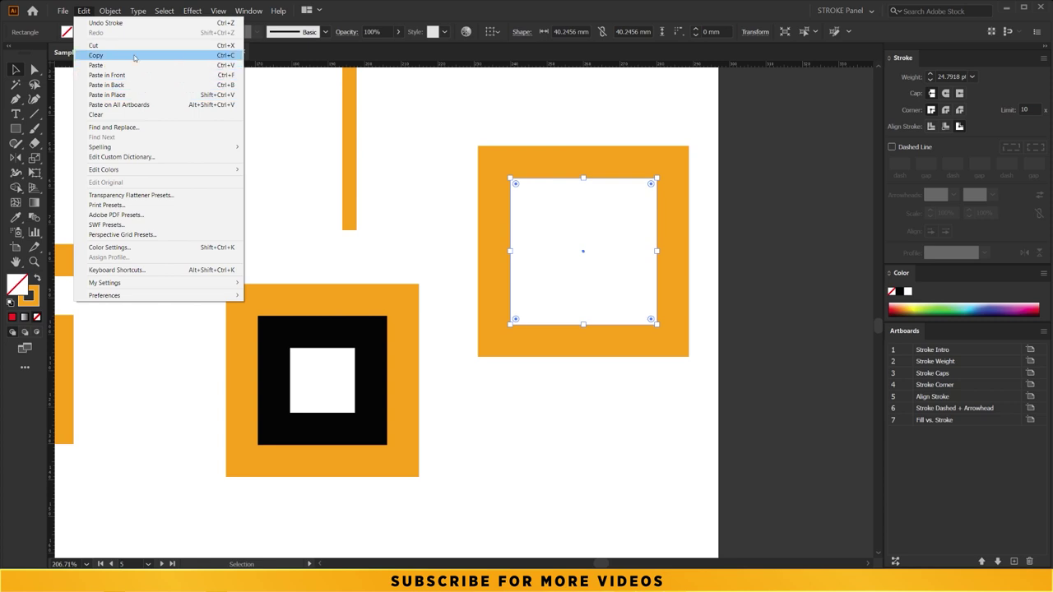
{"action": "left_click", "coordinate": [134, 56]}
{"action": "left_click", "coordinate": [84, 10]}
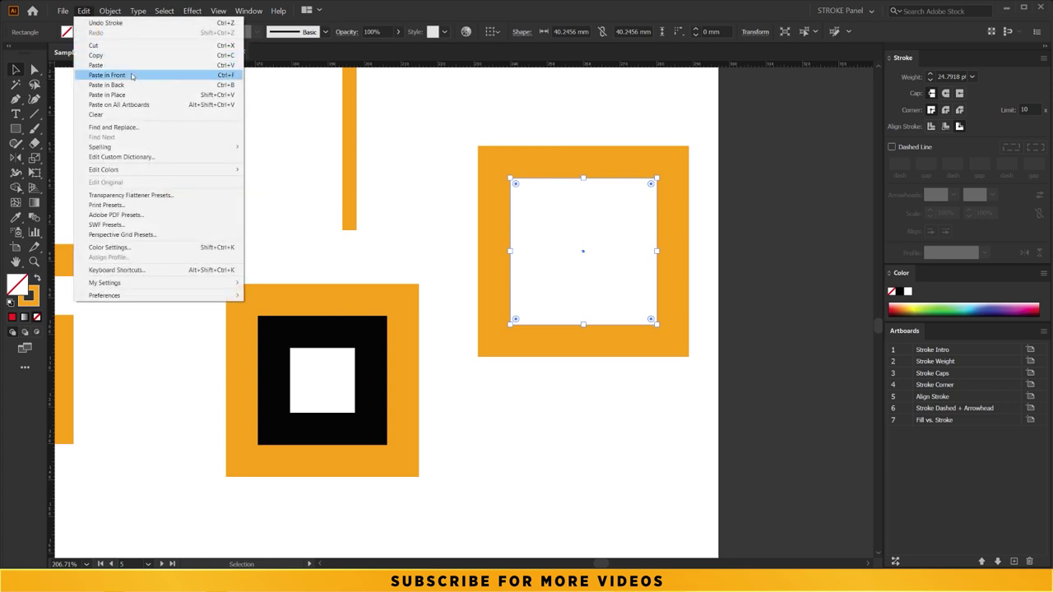
{"action": "left_click", "coordinate": [131, 73]}
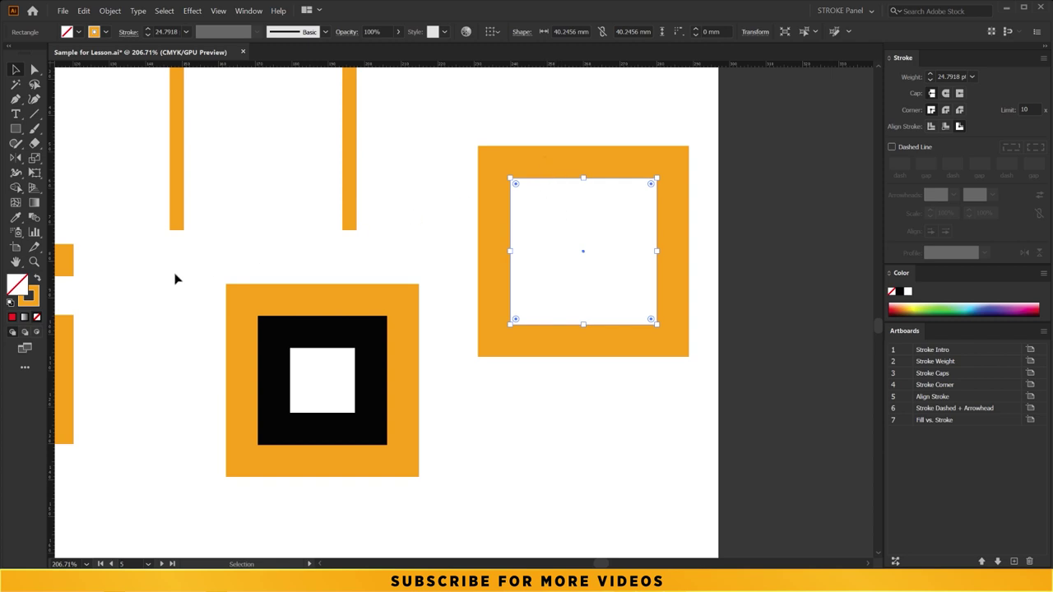
Colour the copy black (000000) and align its stroke to the inside.
{"action": "double_click", "coordinate": [30, 298]}
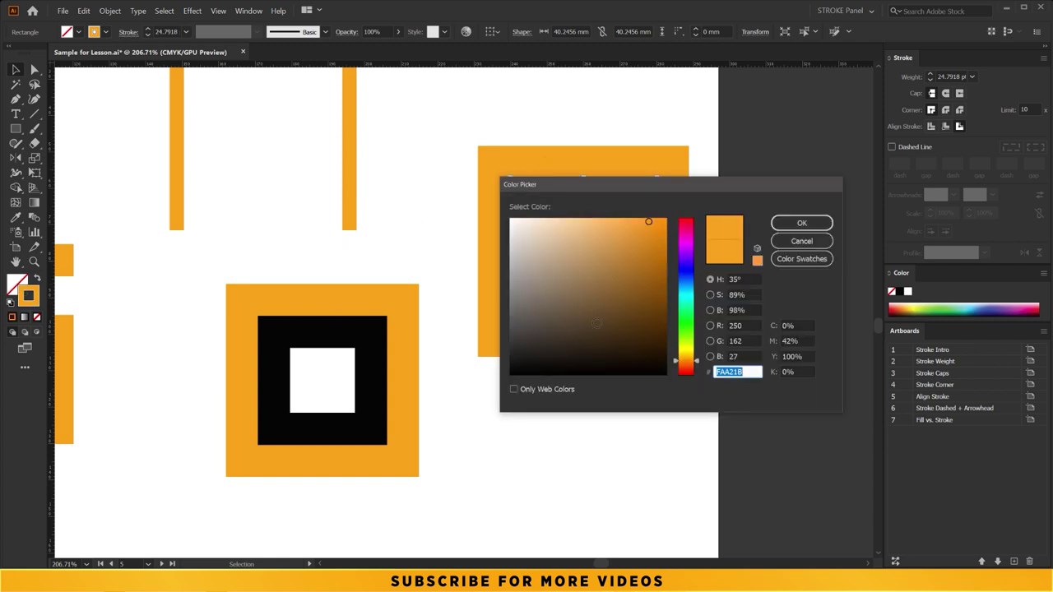
{"action": "type", "text": "000000"}
{"action": "left_click", "coordinate": [783, 225]}
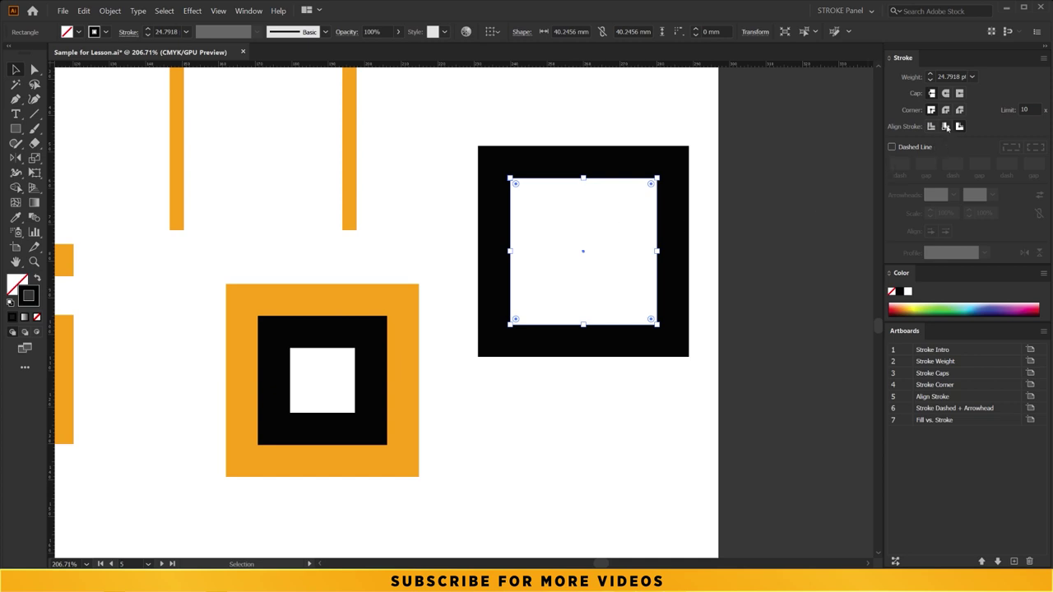
{"action": "left_click", "coordinate": [946, 127]}
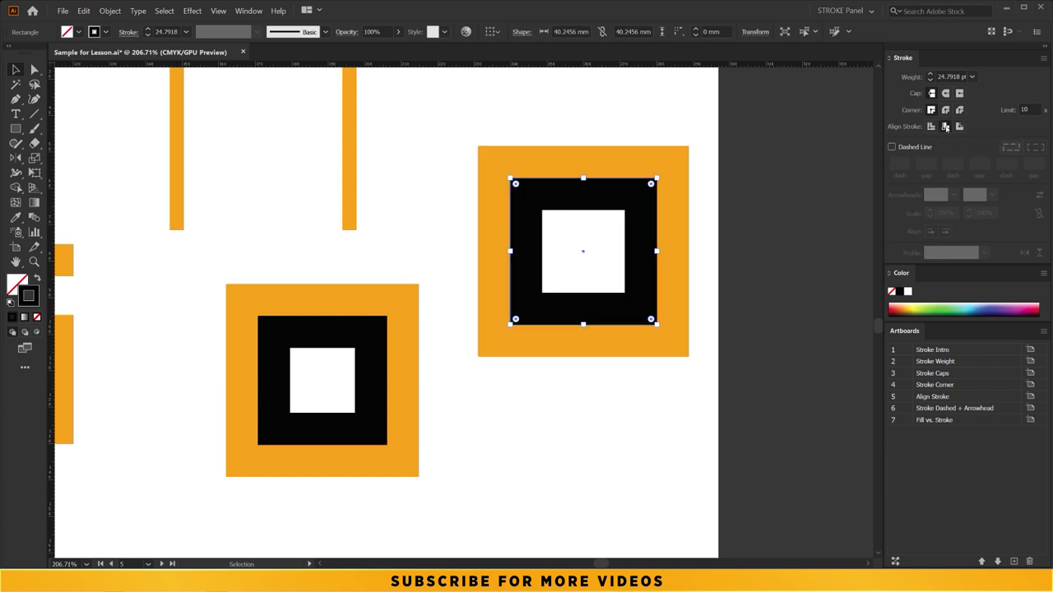
{"action": "left_click", "coordinate": [627, 105]}
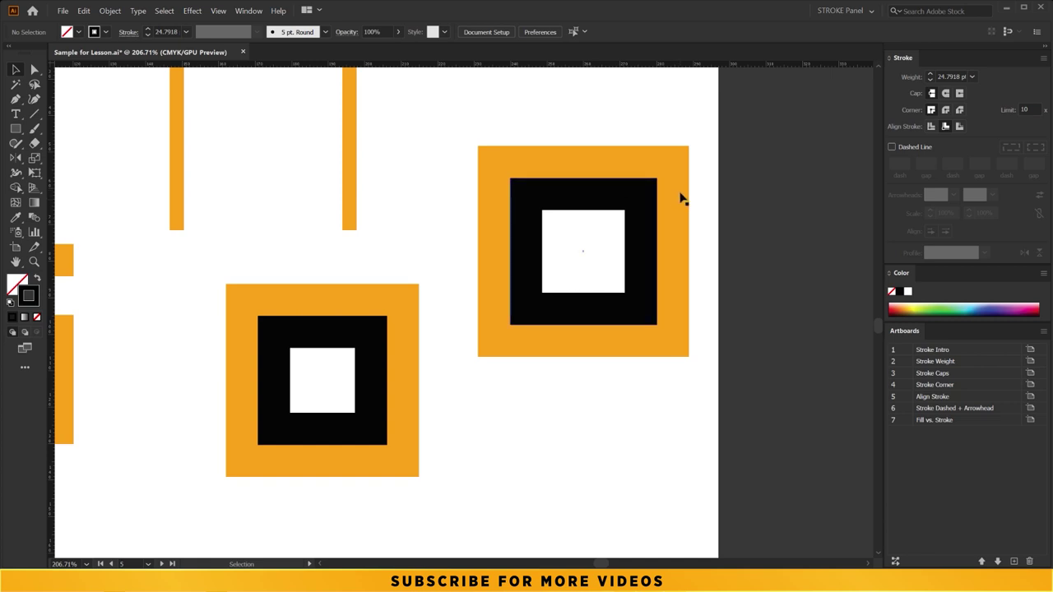
Fit the whole artboard in view with Ctrl+0.
{"action": "key", "text": "ctrl+0"}
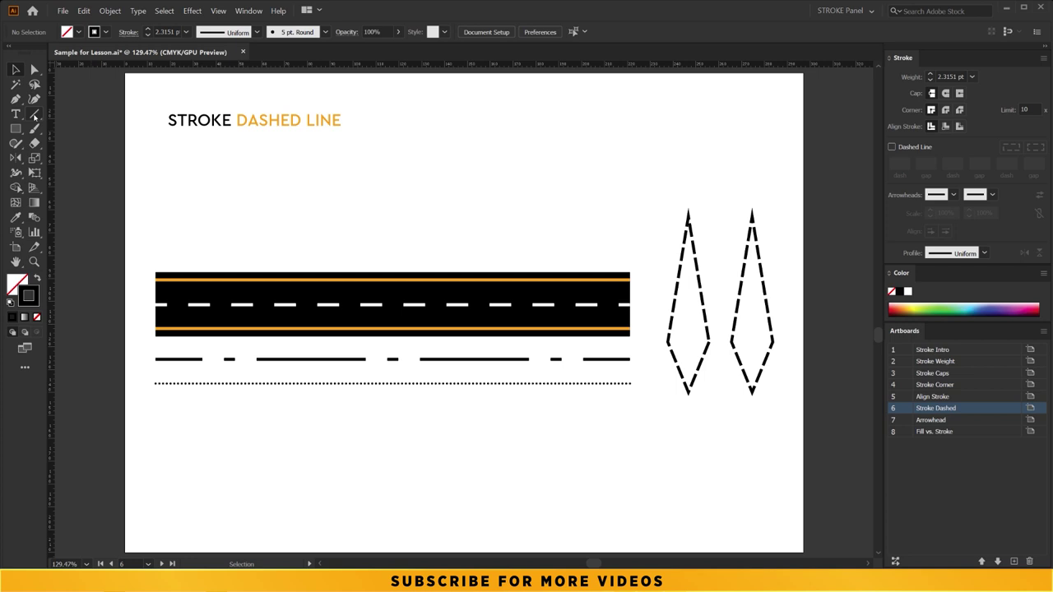
Draw a horizontal line above the road with the Line Segment tool.
{"action": "left_click", "coordinate": [35, 115]}
{"action": "mouse_move", "coordinate": [188, 199]}
{"action": "left_mouse_down"}
{"action": "mouse_move", "coordinate": [496, 230]}
{"action": "mouse_move", "coordinate": [618, 200]}
{"action": "left_mouse_up"}
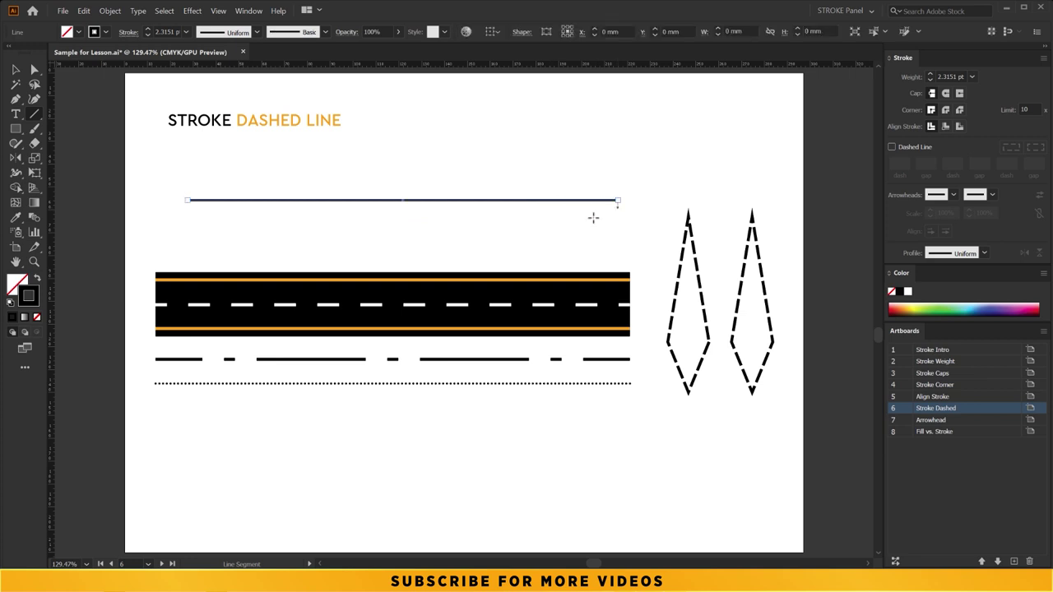
{"action": "key", "text": "v"}
{"action": "mouse_move", "coordinate": [256, 193]}
{"action": "left_mouse_down"}
{"action": "mouse_move", "coordinate": [247, 184]}
{"action": "mouse_move", "coordinate": [376, 219]}
{"action": "mouse_move", "coordinate": [301, 247]}
{"action": "left_mouse_up"}
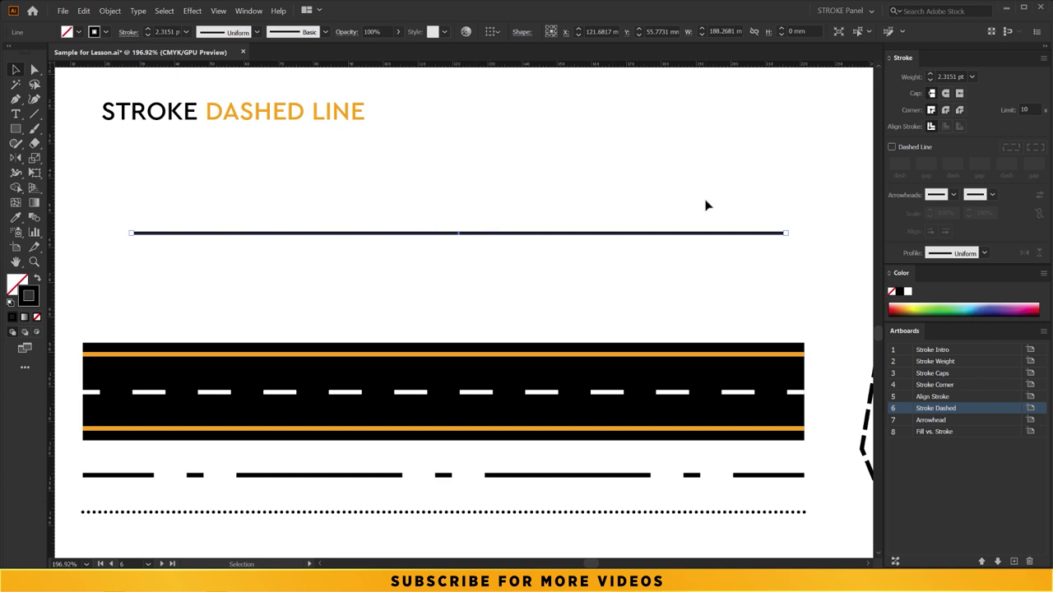
Make the line dashed with a 24 pt first dash length.
{"action": "left_click", "coordinate": [891, 146]}
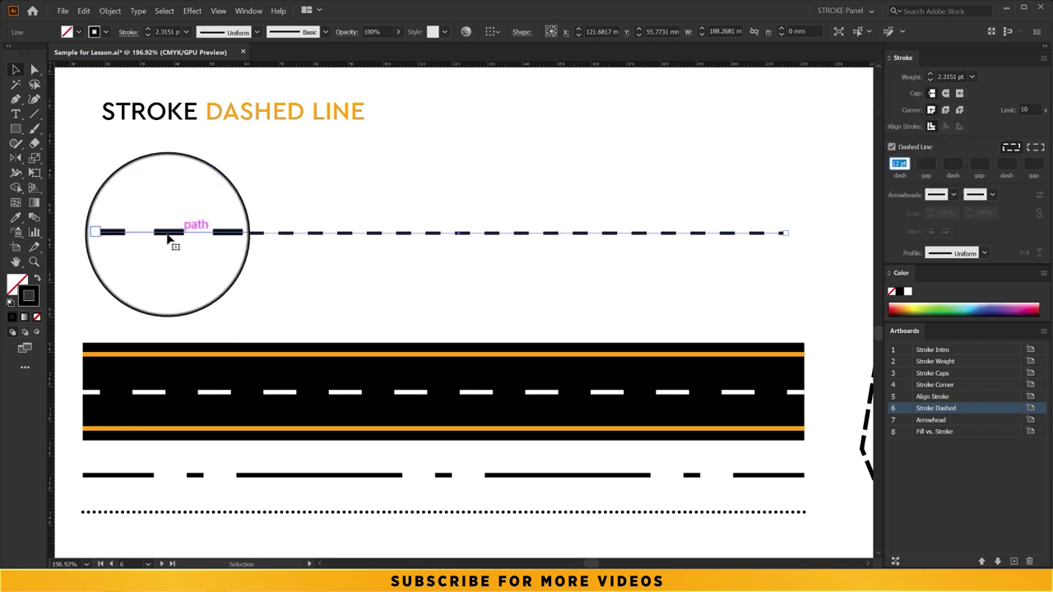
{"action": "key", "text": "ctrl+space"}
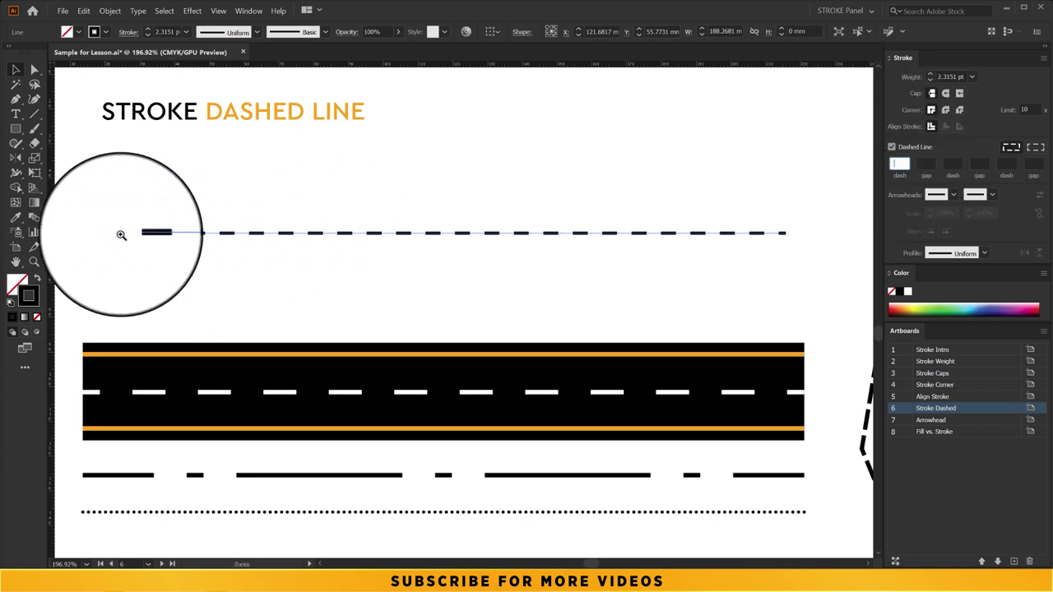
{"action": "left_click", "coordinate": [121, 235]}
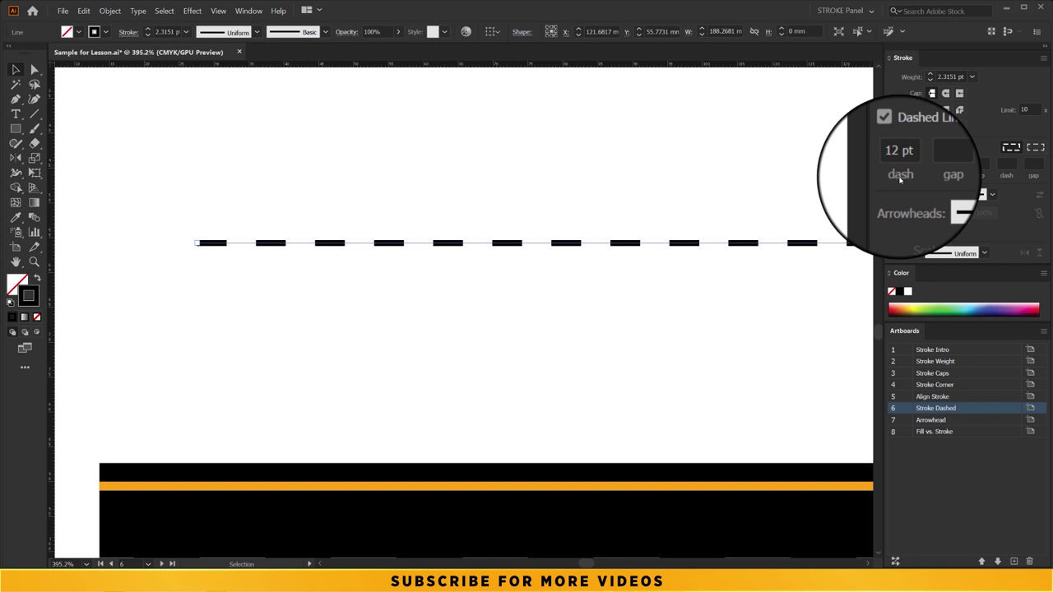
{"action": "type", "text": "12"}
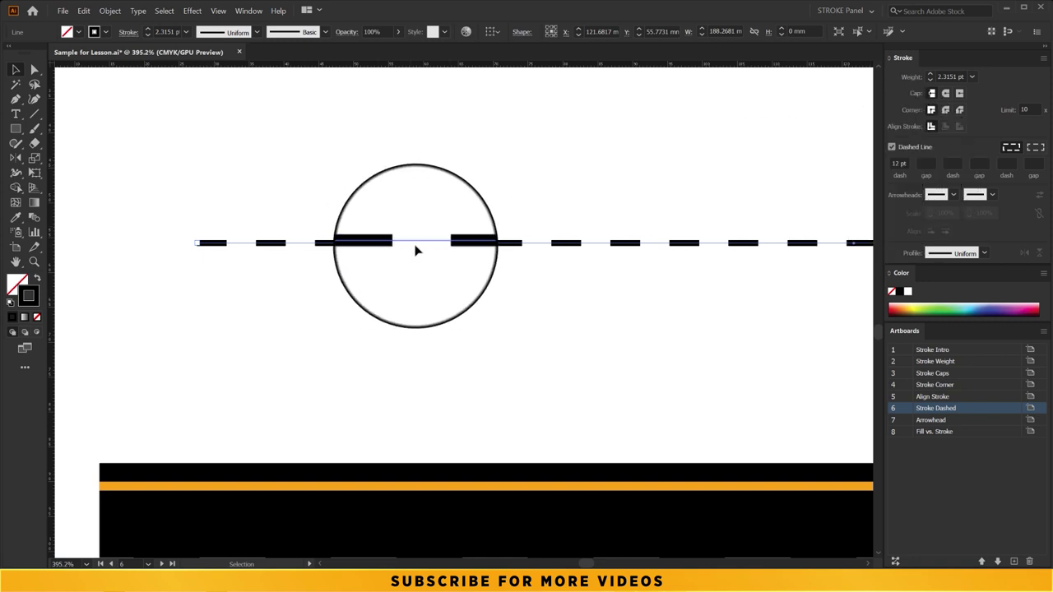
{"action": "double_click", "coordinate": [927, 163]}
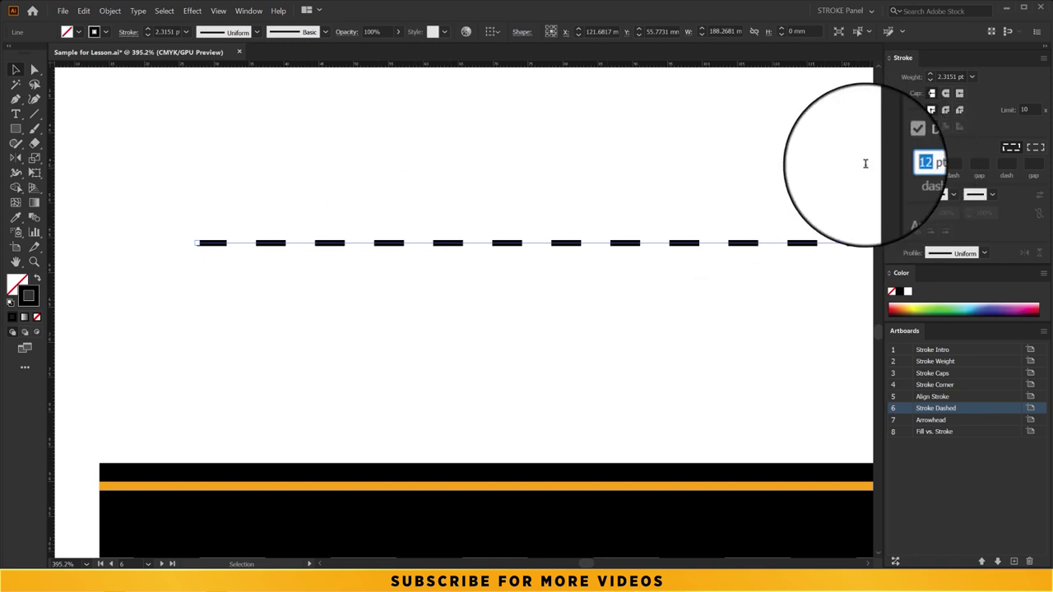
{"action": "type", "text": "24"}
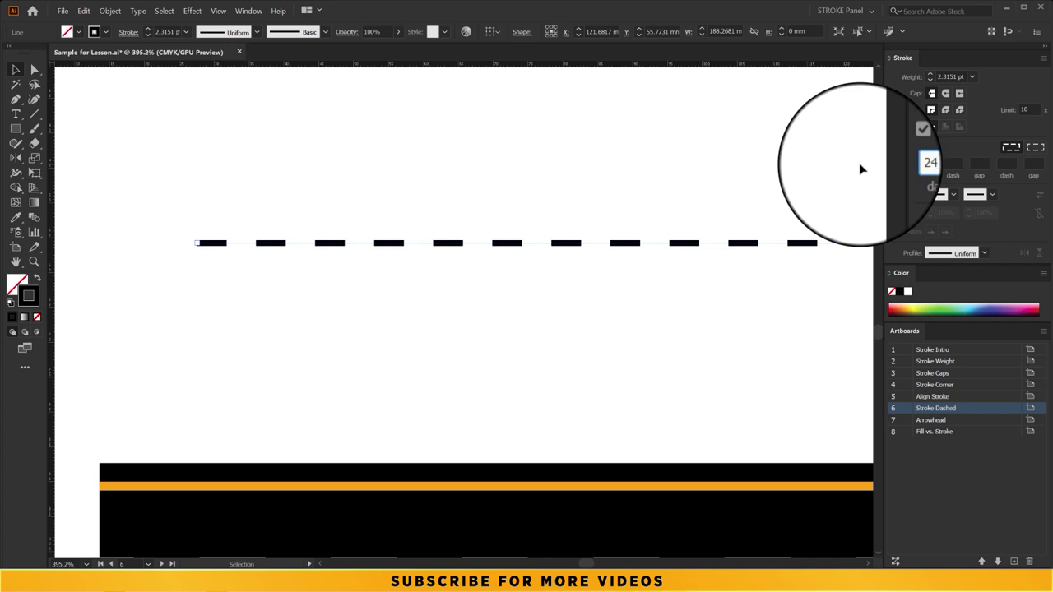
{"action": "key", "text": "Return"}
Set the dashed line's first gap to 6 pt, giving 24 pt dashes.
{"action": "scroll", "coordinate": [571, 207], "scroll_direction": "down", "scroll_amount": 3}
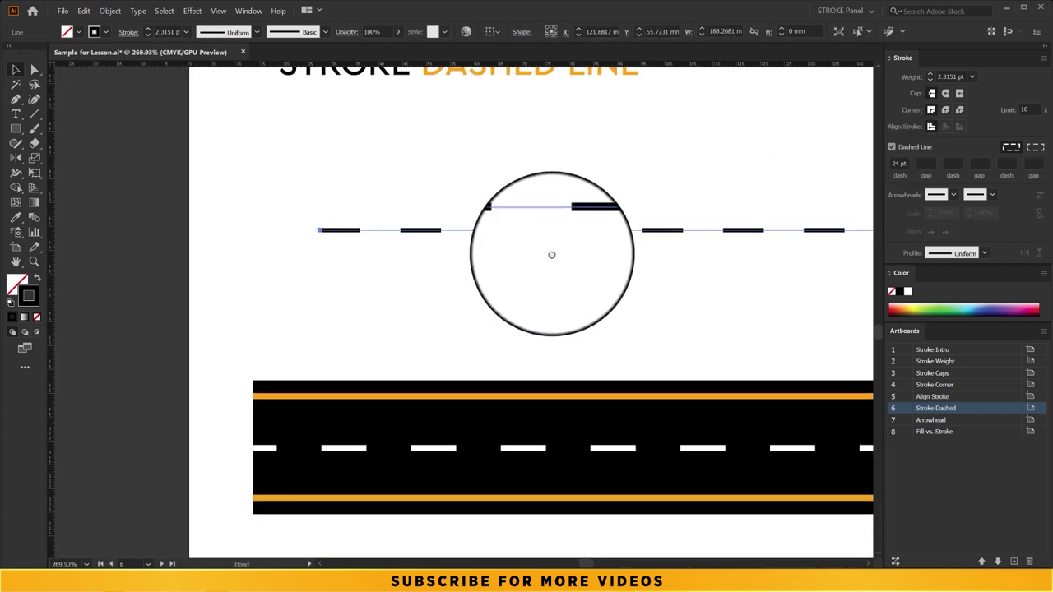
{"action": "left_click_drag", "start_coordinate": [357, 269], "coordinate": [205, 285]}
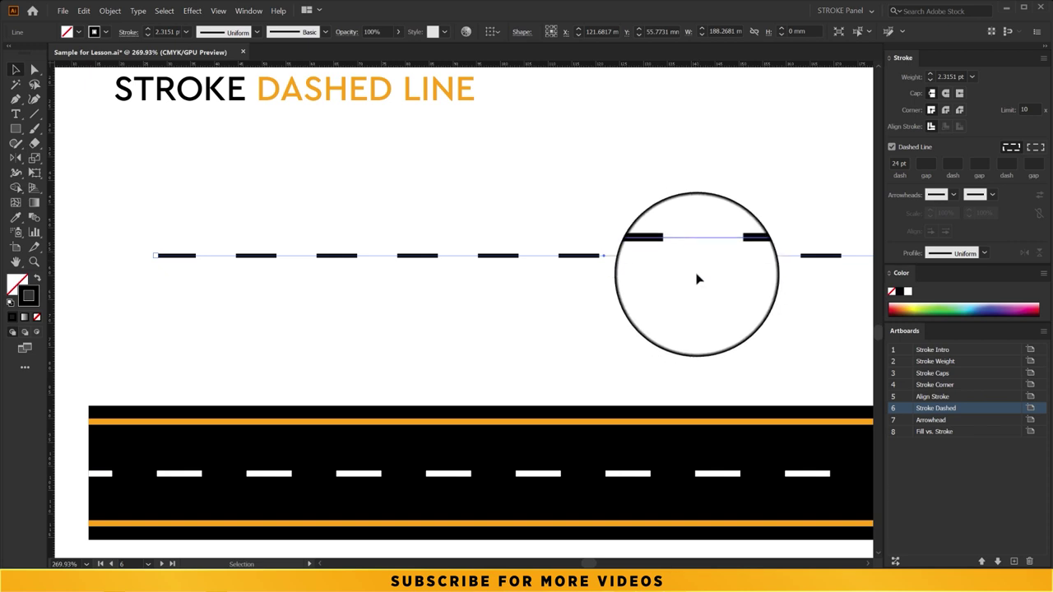
{"action": "left_click", "coordinate": [926, 162]}
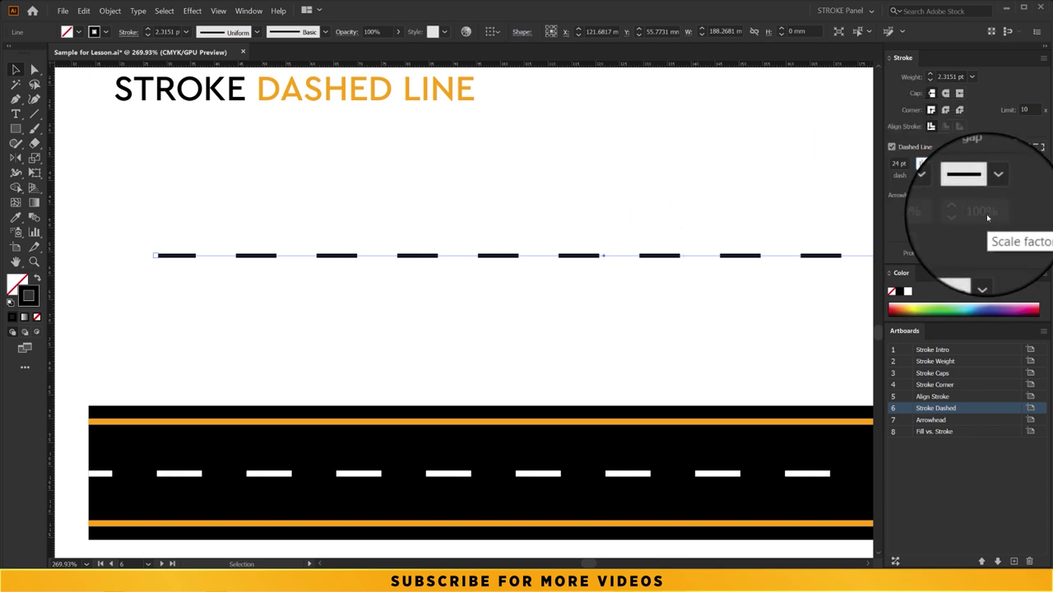
{"action": "type", "text": "12"}
{"action": "key", "text": "Tab"}
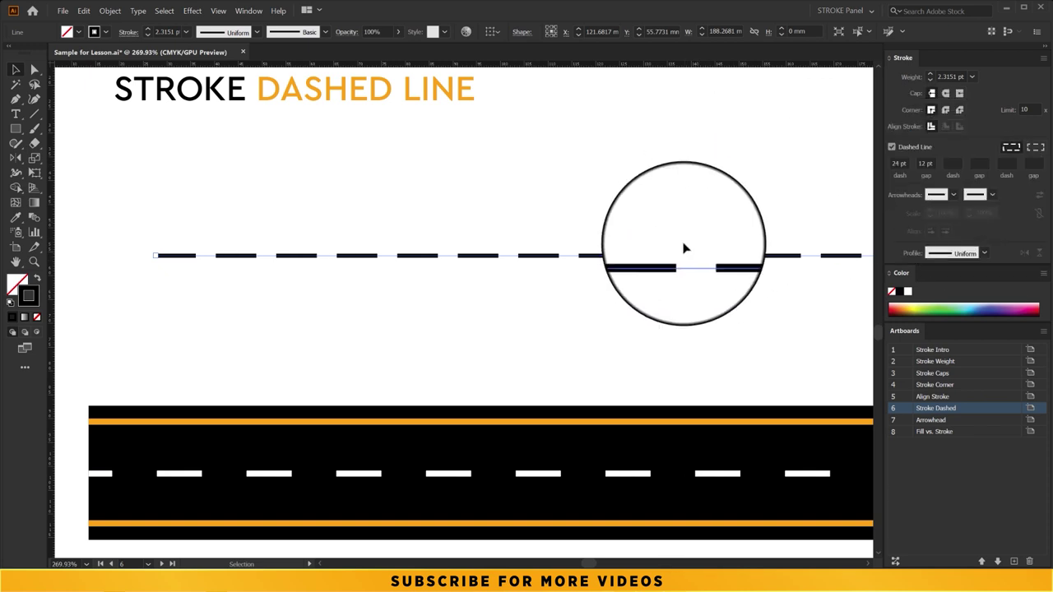
{"action": "left_click", "coordinate": [923, 164]}
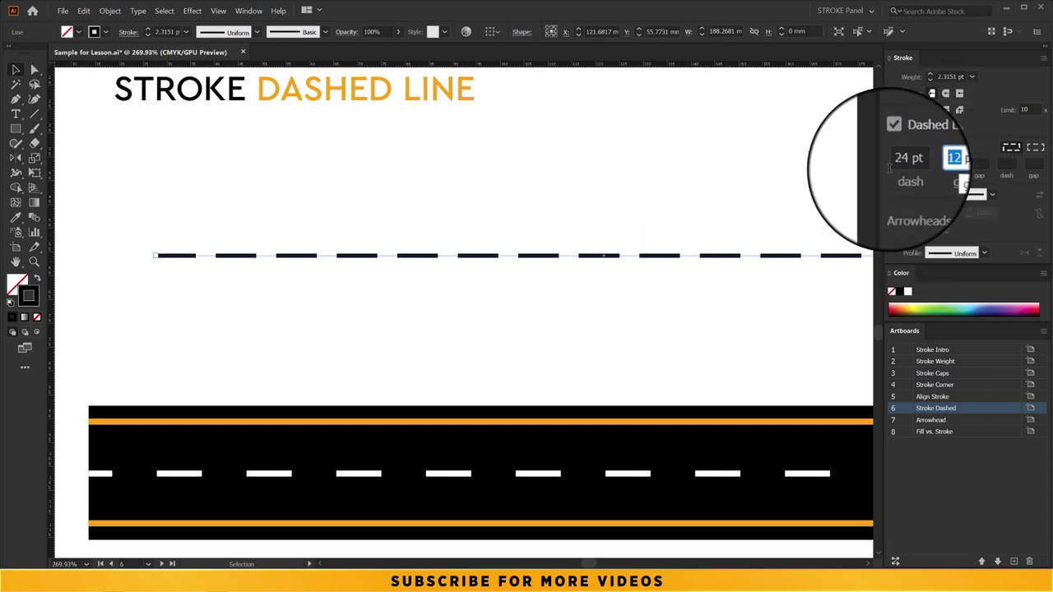
{"action": "left_click", "coordinate": [957, 157]}
{"action": "type", "text": "6"}
{"action": "key", "text": "Return"}
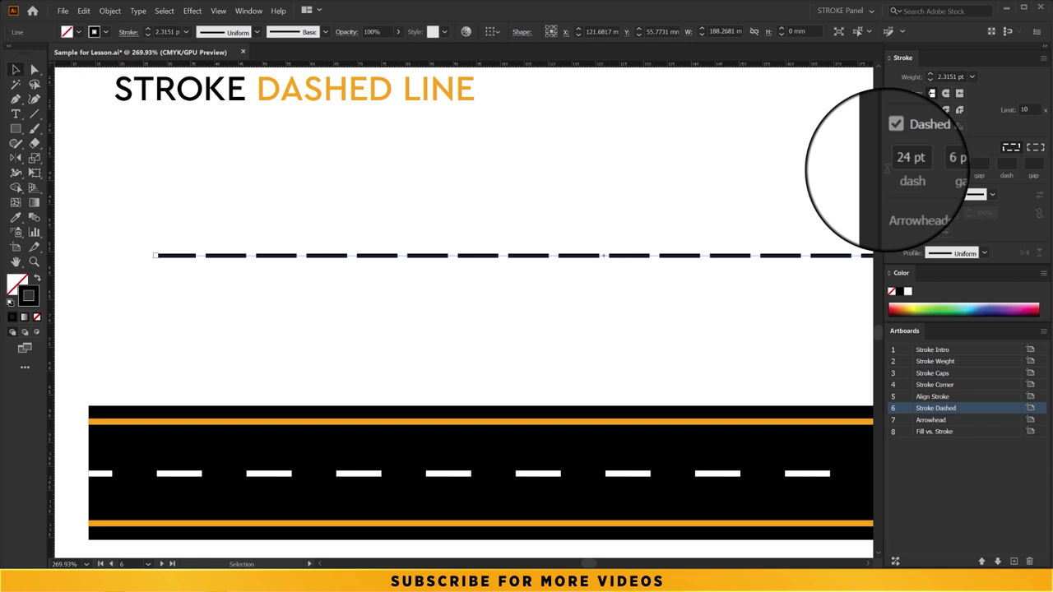
{"action": "left_click", "coordinate": [600, 322]}
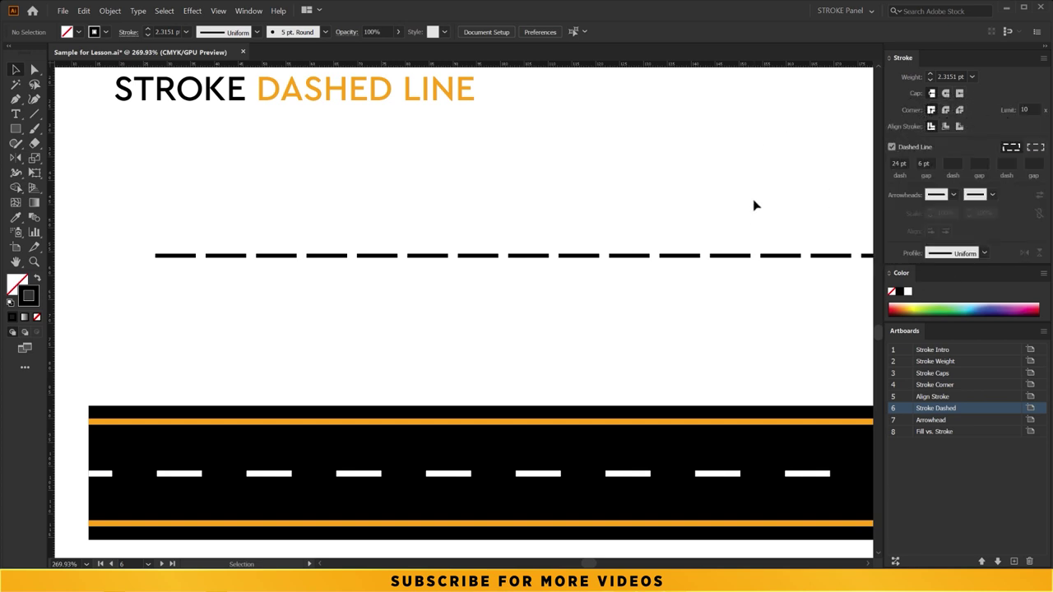
Zoom out to show the dashed examples and turn off Dashed Line for new strokes.
{"action": "left_click_drag", "start_coordinate": [621, 445], "coordinate": [606, 162]}
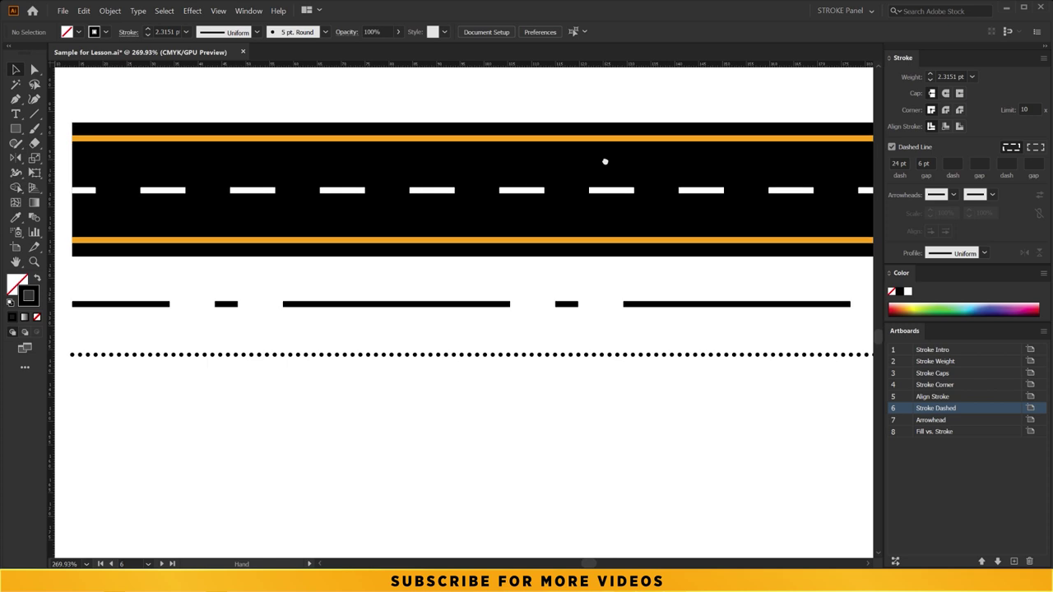
{"action": "left_click", "coordinate": [477, 370], "text": "alt"}
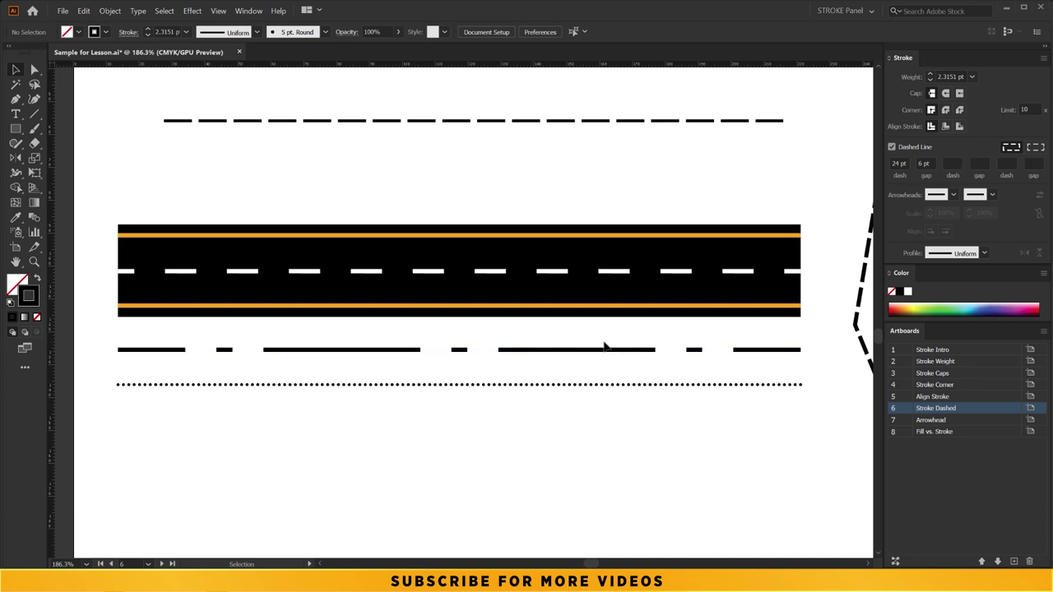
{"action": "scroll", "coordinate": [397, 210], "scroll_direction": "up", "scroll_amount": 1}
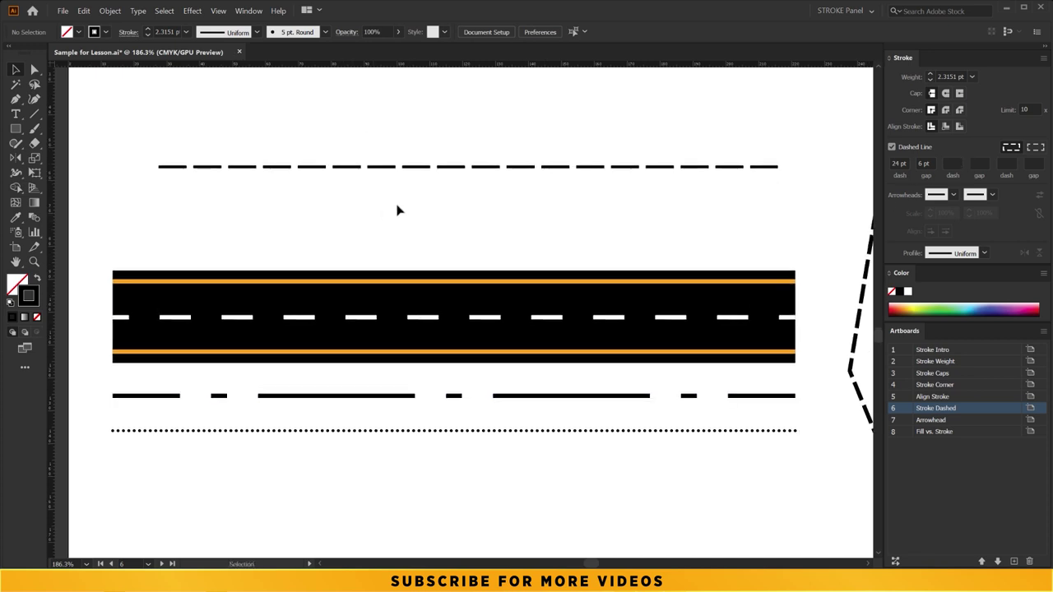
{"action": "left_click", "coordinate": [891, 147]}
Draw a second horizontal line below the first and turn on Dashed Line.
{"action": "left_click", "coordinate": [34, 116]}
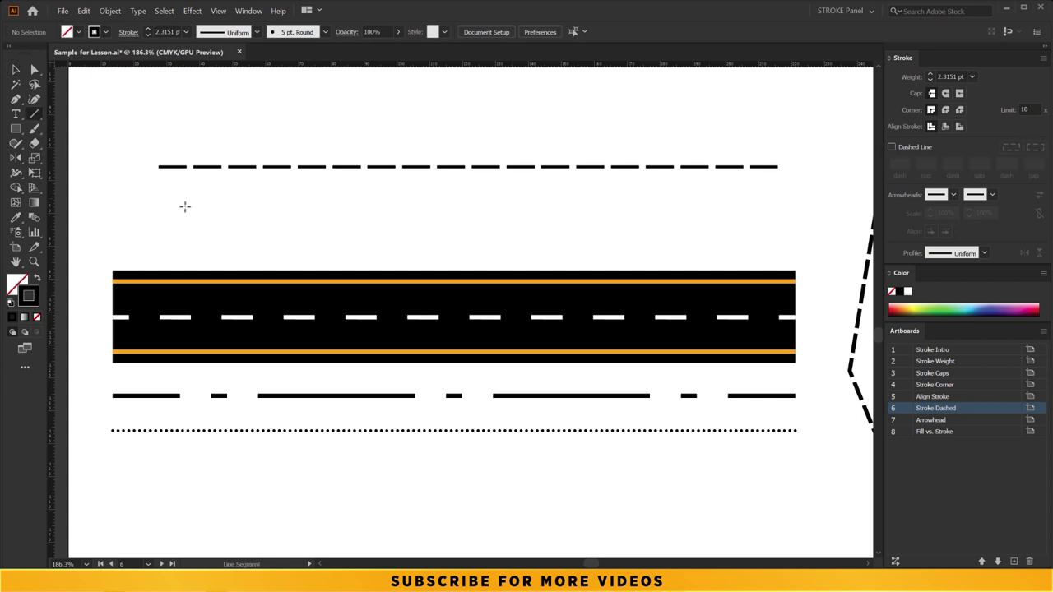
{"action": "left_click_drag", "start_coordinate": [157, 209], "coordinate": [786, 208]}
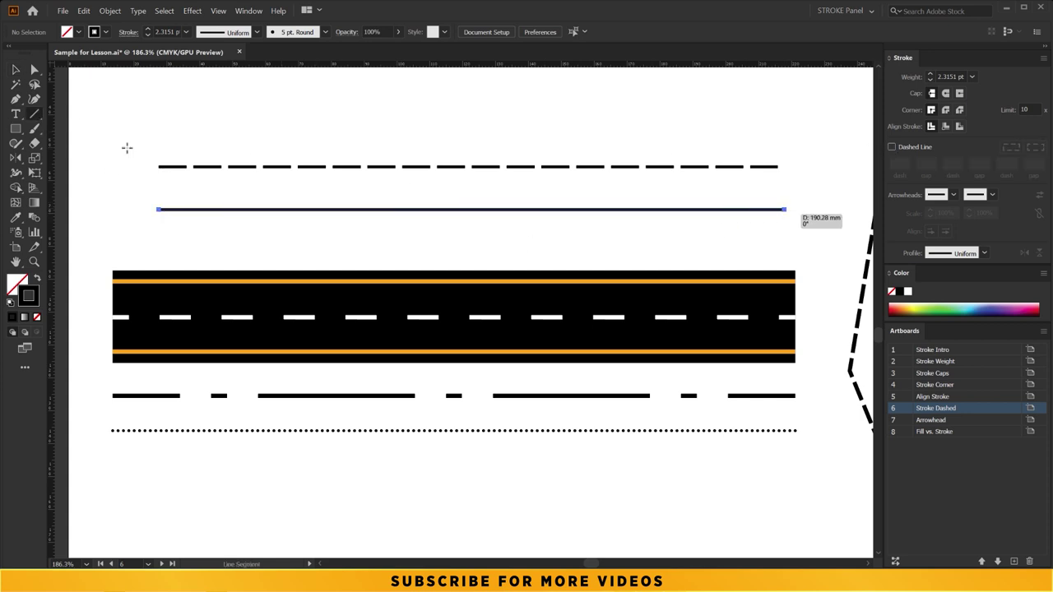
{"action": "left_click", "coordinate": [16, 72]}
{"action": "left_click", "coordinate": [891, 147]}
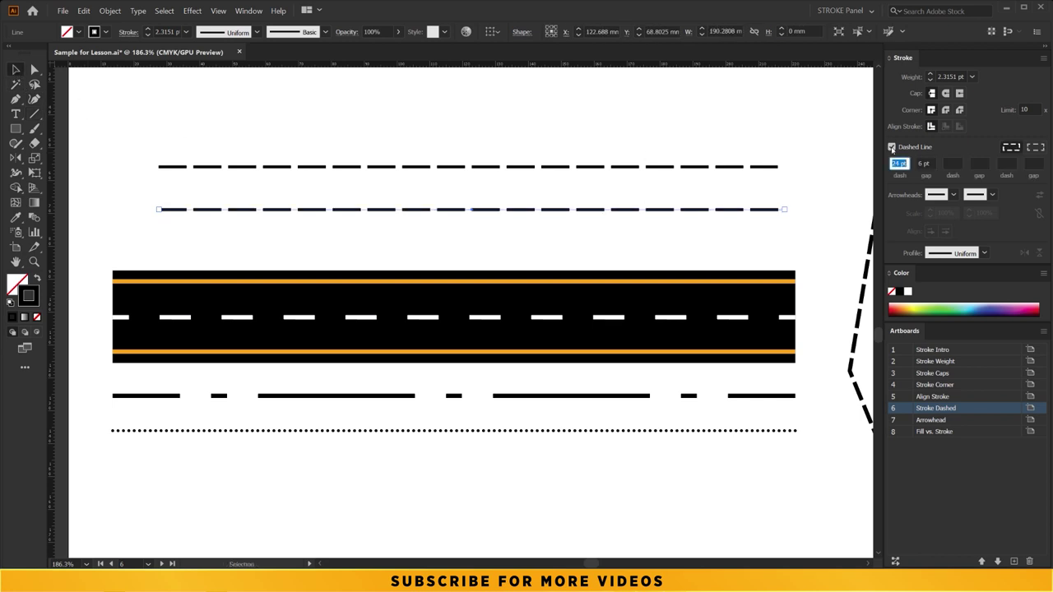
{"action": "key", "text": "Return"}
Set the second line's dash to 50 pt and its gap to 25 pt.
{"action": "scroll", "coordinate": [203, 205], "scroll_direction": "up", "scroll_amount": 3}
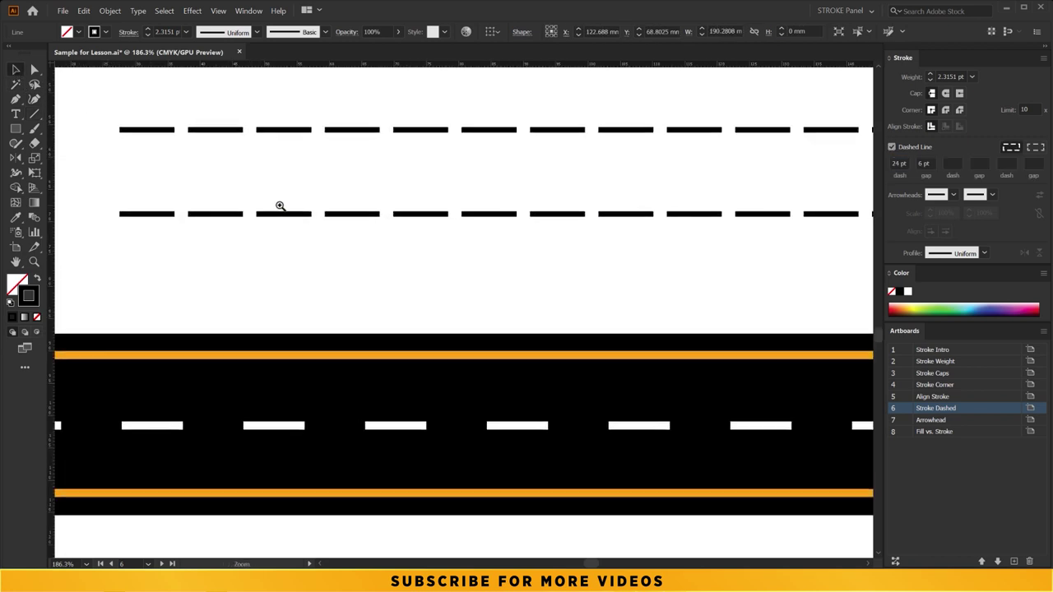
{"action": "left_click_drag", "start_coordinate": [297, 186], "coordinate": [334, 210]}
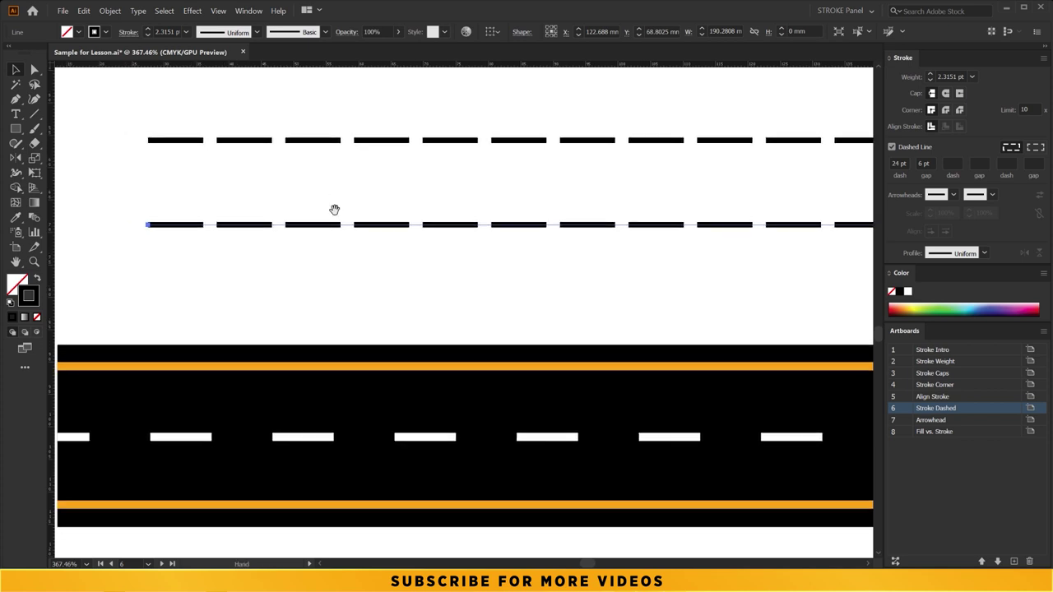
{"action": "scroll", "coordinate": [306, 254], "scroll_direction": "down", "scroll_amount": 2}
{"action": "scroll", "coordinate": [362, 225], "scroll_direction": "down", "scroll_amount": 1}
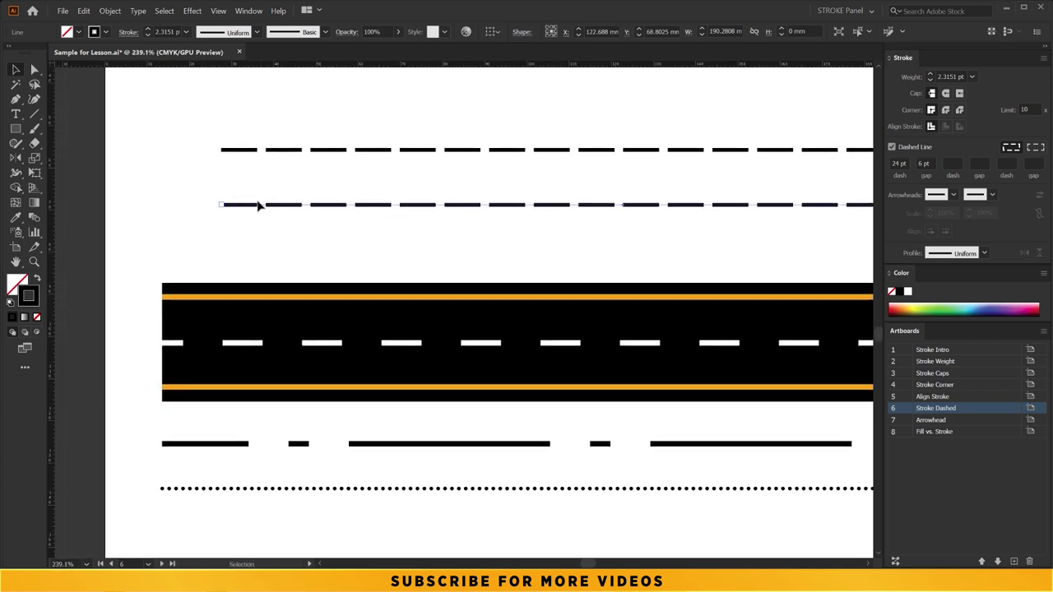
{"action": "left_click", "coordinate": [899, 162]}
{"action": "type", "text": "50"}
{"action": "key", "text": "Return"}
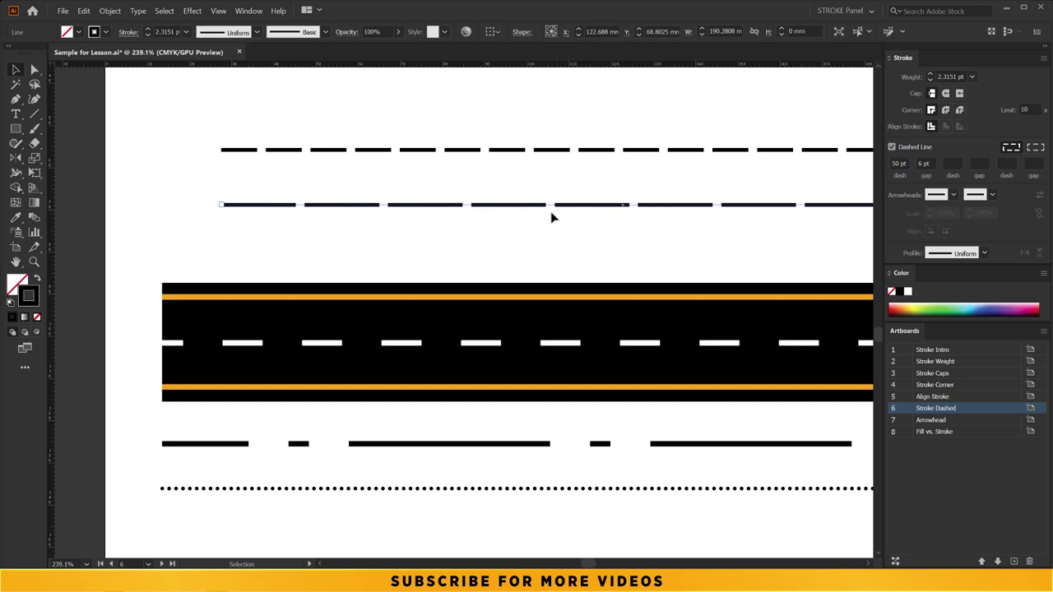
{"action": "left_click", "coordinate": [933, 162]}
{"action": "type", "text": "25"}
{"action": "key", "text": "Return"}
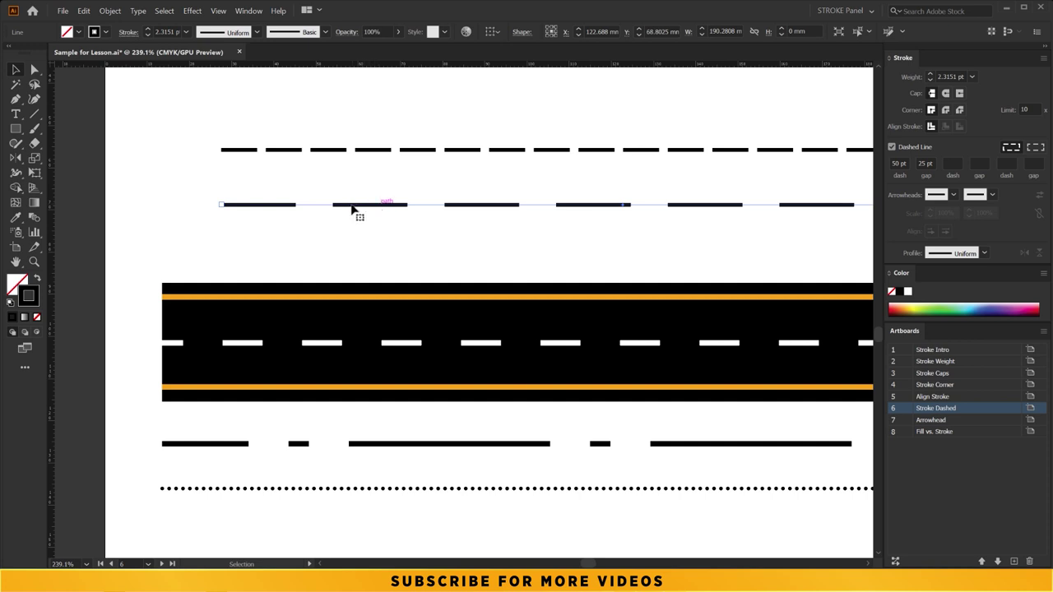
Add a 30 pt second dash, with 10 pt gaps after the first two dashes.
{"action": "left_click", "coordinate": [952, 164]}
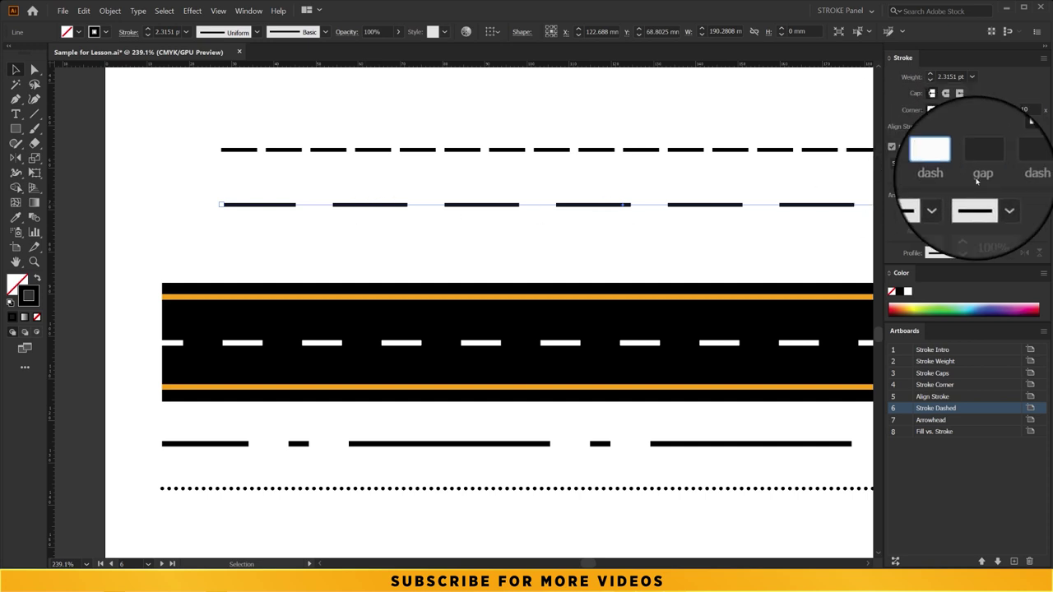
{"action": "type", "text": "30"}
{"action": "key", "text": "Return"}
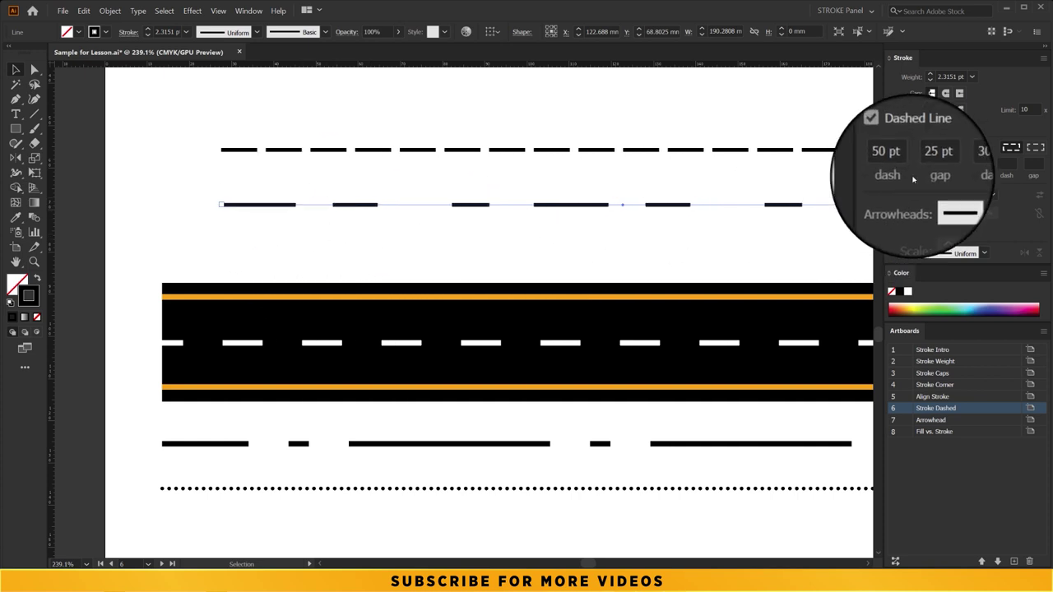
{"action": "key", "text": "Tab"}
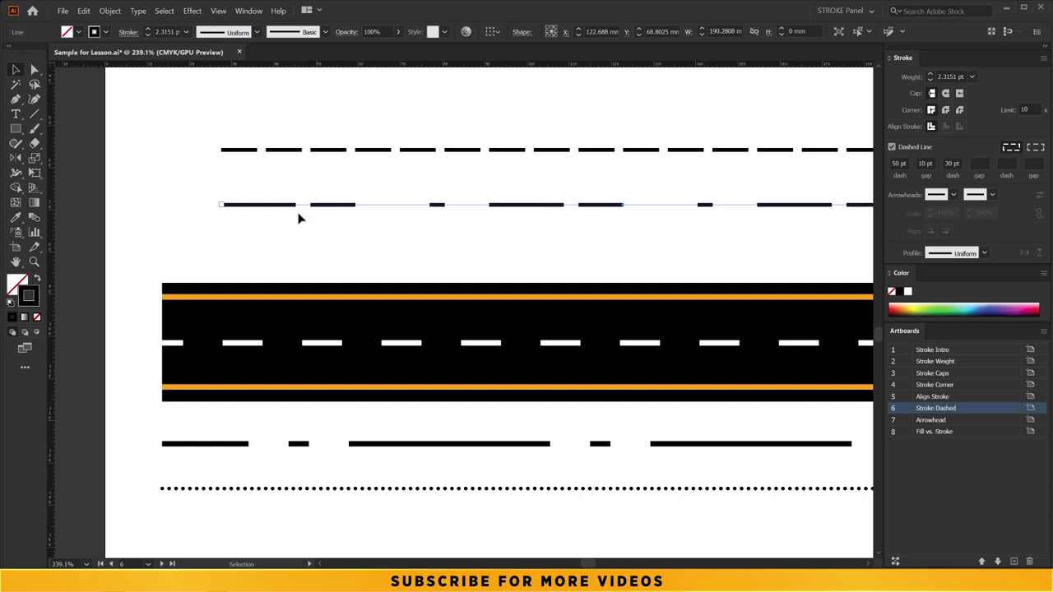
{"action": "left_click", "coordinate": [979, 164]}
{"action": "type", "text": "0"}
{"action": "key", "text": "Return"}
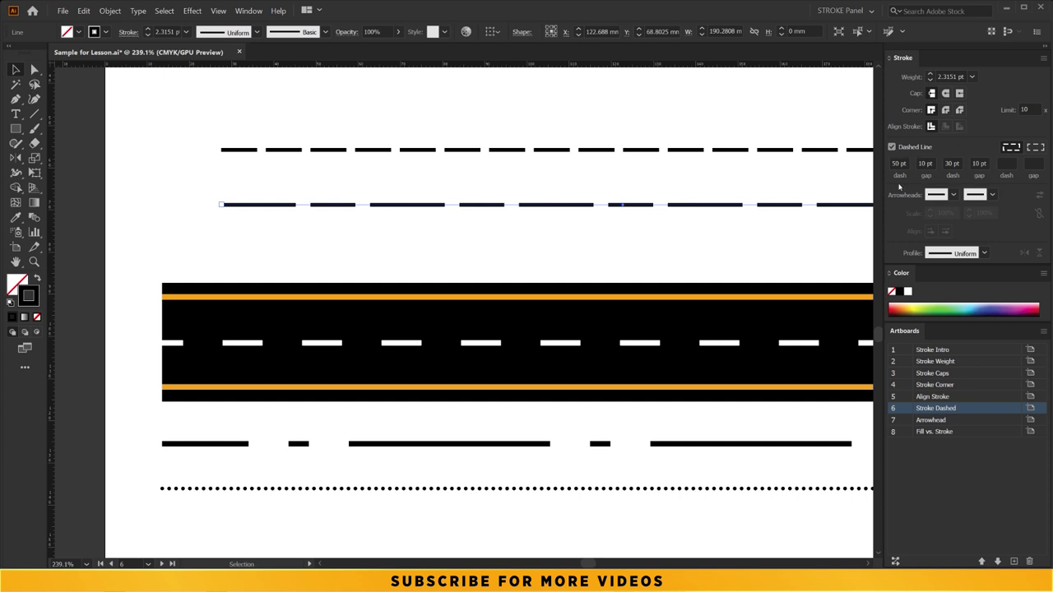
Add a 100 pt third dash followed by a 10 pt final gap.
{"action": "left_click", "coordinate": [1008, 164]}
{"action": "type", "text": "0"}
{"action": "key", "text": "Return"}
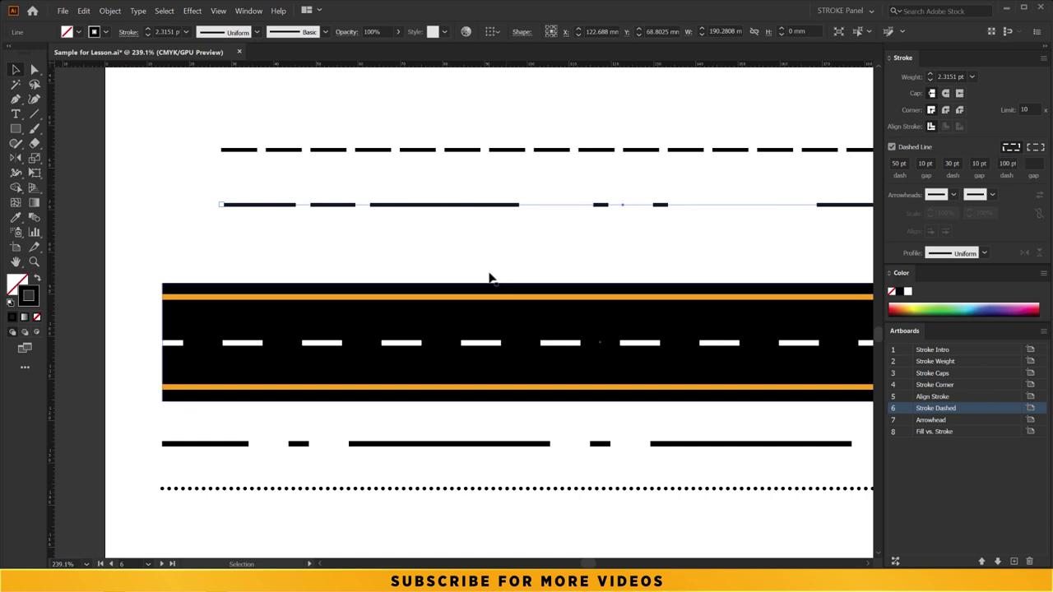
{"action": "left_click_drag", "start_coordinate": [469, 205], "coordinate": [357, 214]}
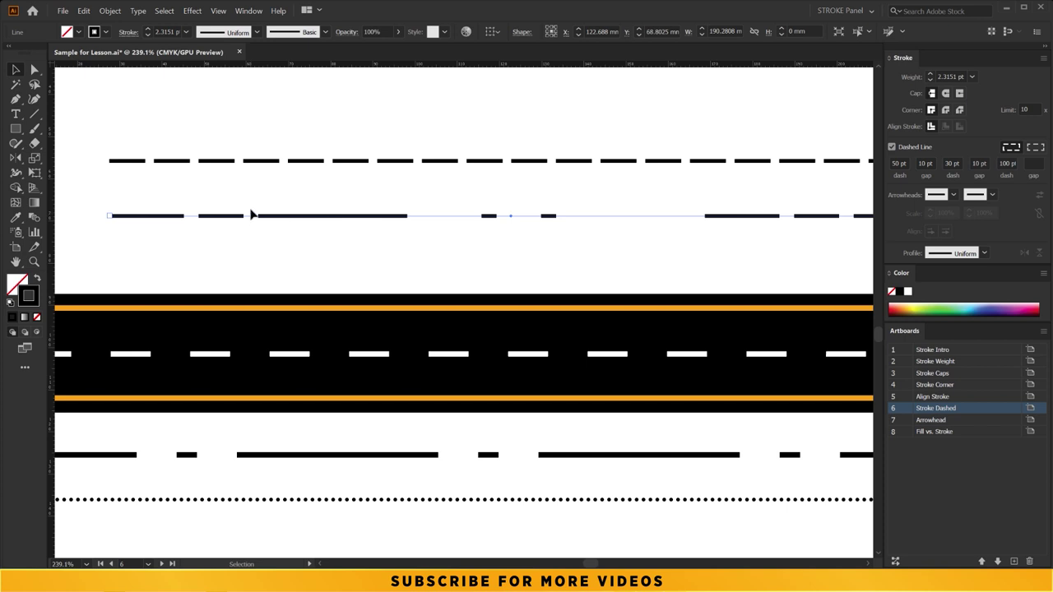
{"action": "left_click", "coordinate": [1033, 163]}
{"action": "type", "text": "0"}
{"action": "key", "text": "Return"}
{"action": "left_click", "coordinate": [468, 240]}
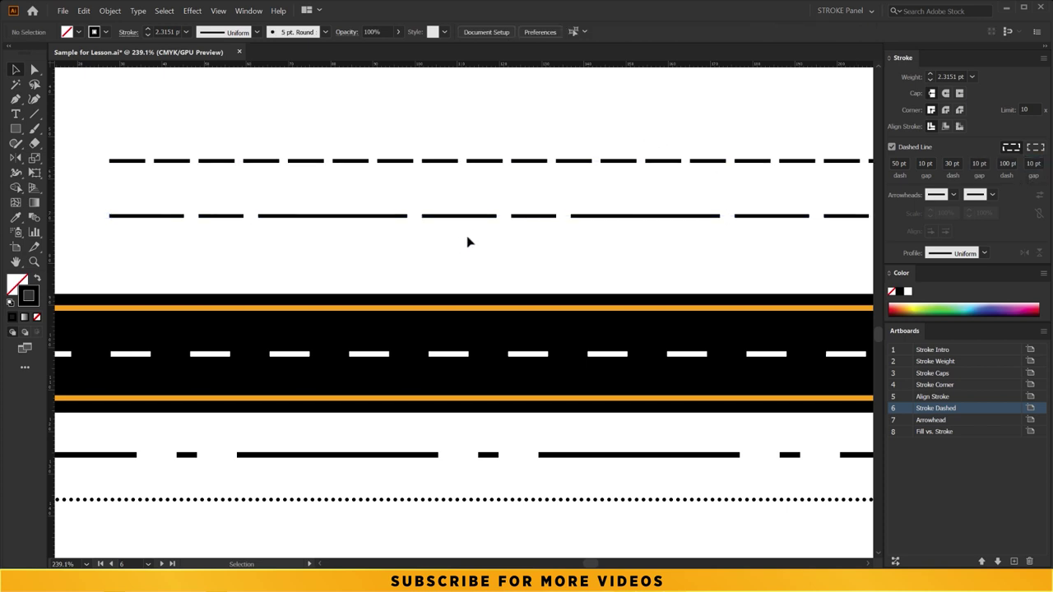
{"action": "scroll", "coordinate": [489, 214], "scroll_direction": "down", "scroll_amount": 3}
{"action": "left_click_drag", "start_coordinate": [417, 232], "coordinate": [349, 249]}
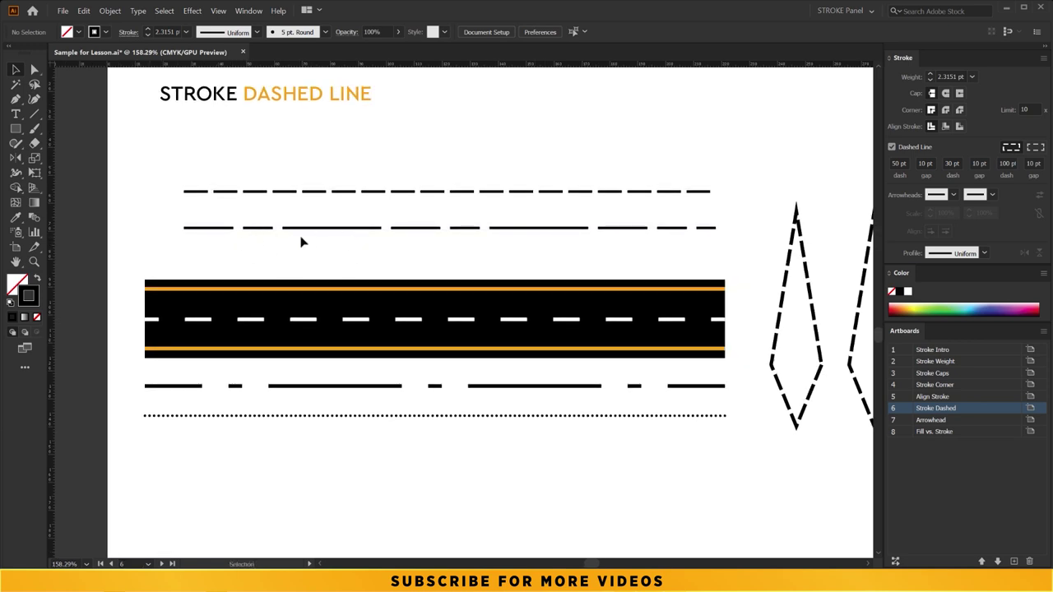
{"action": "left_click", "coordinate": [581, 231]}
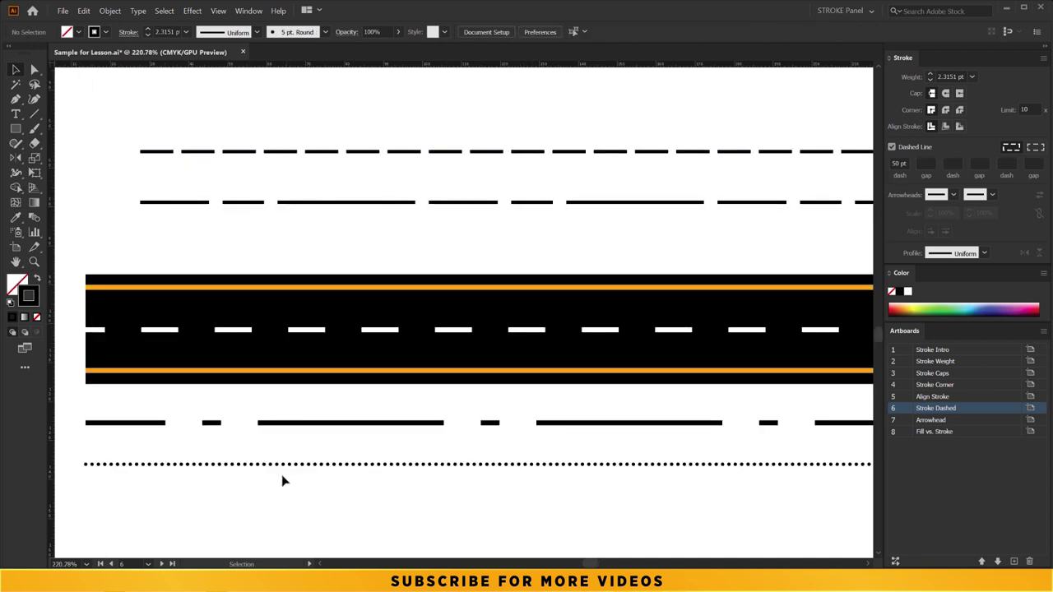
{"action": "mouse_move", "coordinate": [343, 433]}
{"action": "left_mouse_down"}
{"action": "mouse_move", "coordinate": [468, 252]}
{"action": "mouse_move", "coordinate": [325, 248]}
{"action": "left_mouse_up"}
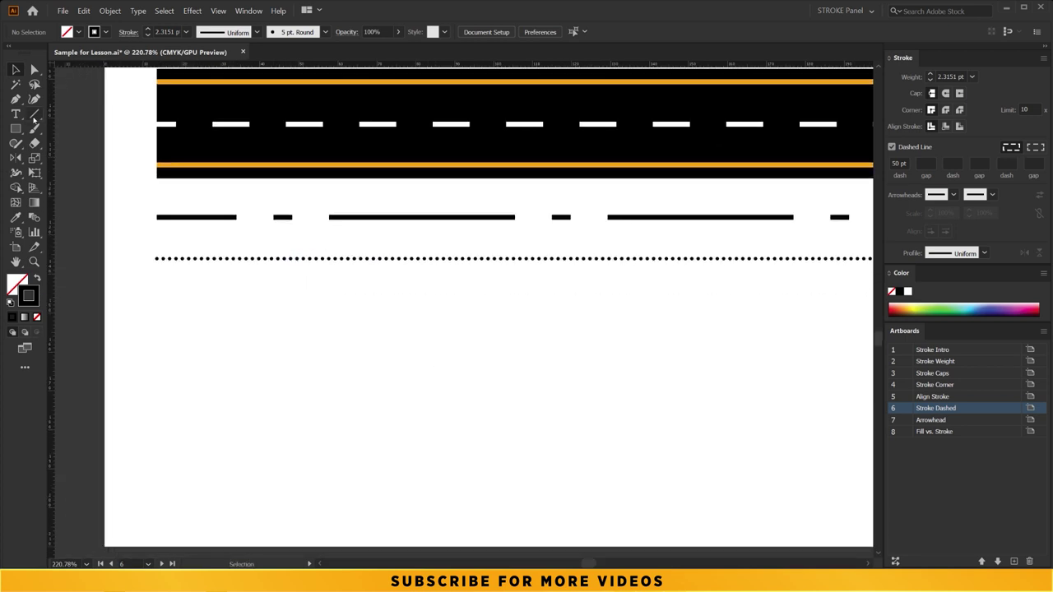
Draw a long line below the dotted line, dashed with 0 pt dash and 5 pt gap.
{"action": "left_click_drag", "start_coordinate": [175, 328], "coordinate": [811, 328]}
{"action": "key", "text": "v"}
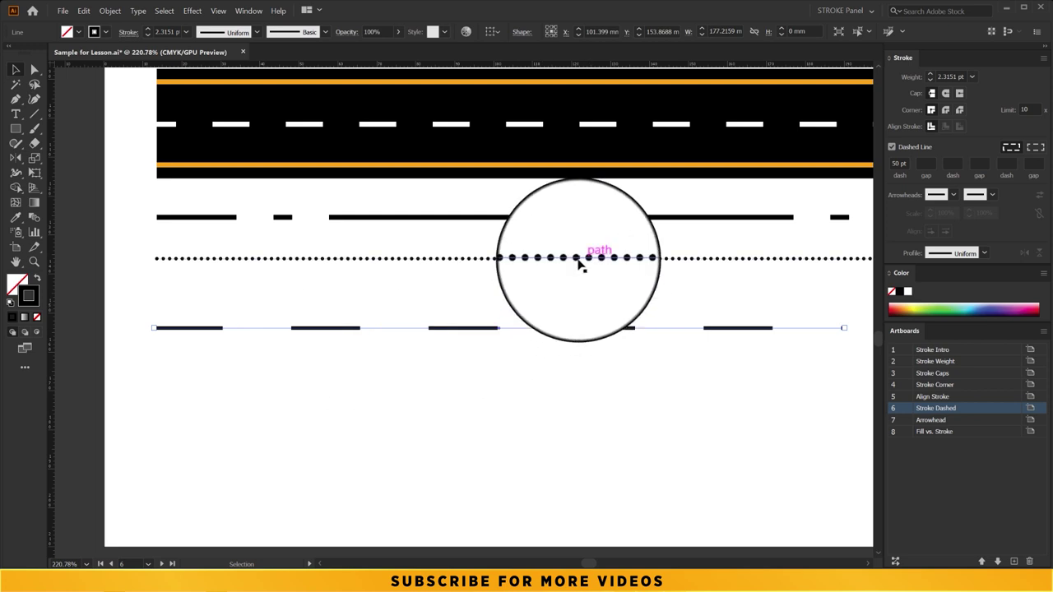
{"action": "left_click", "coordinate": [898, 162]}
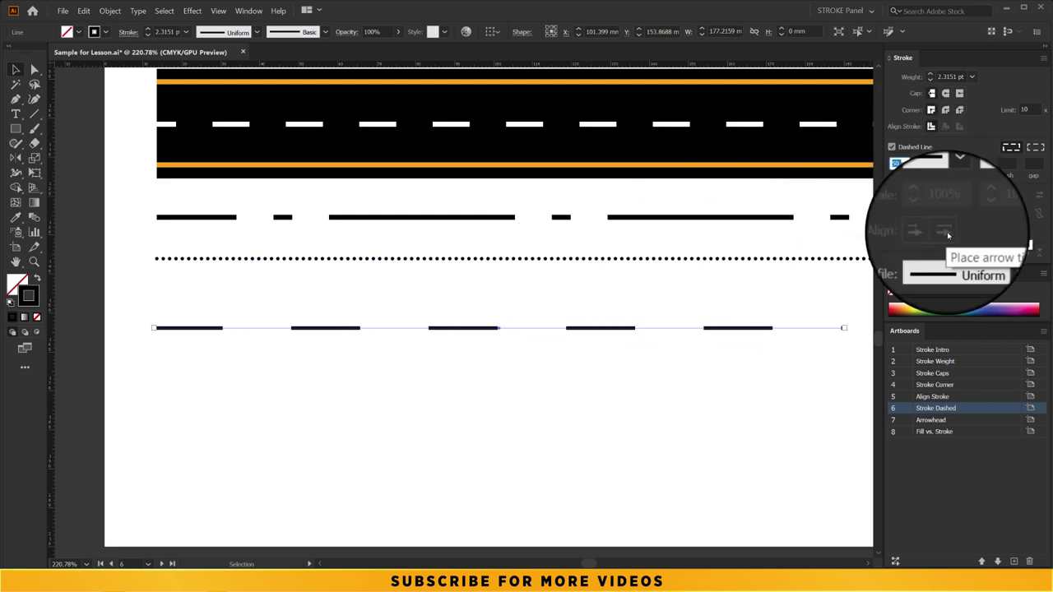
{"action": "type", "text": "0"}
{"action": "key", "text": "Return"}
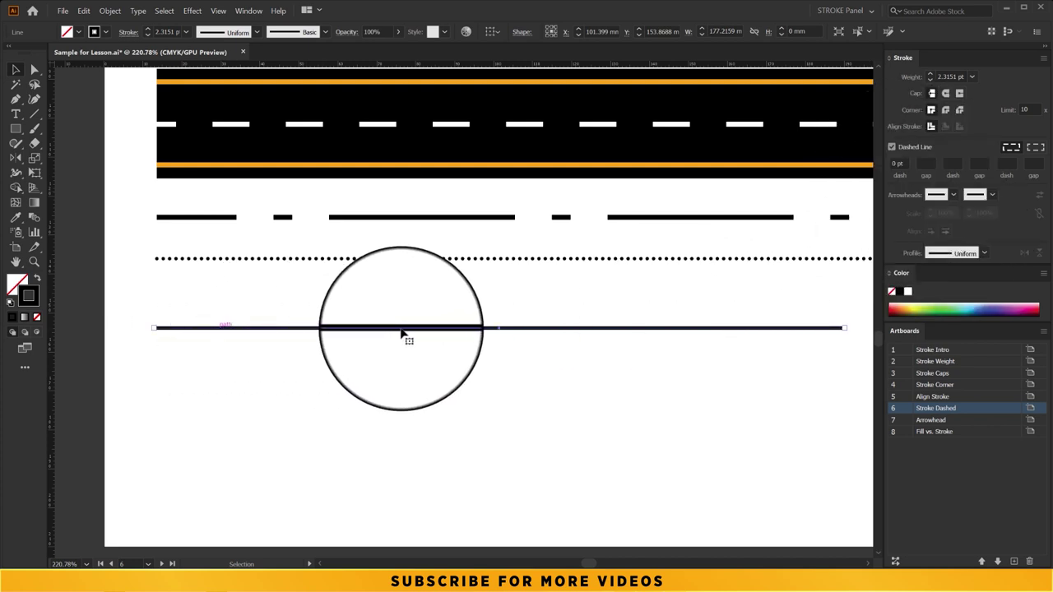
{"action": "left_click", "coordinate": [928, 161]}
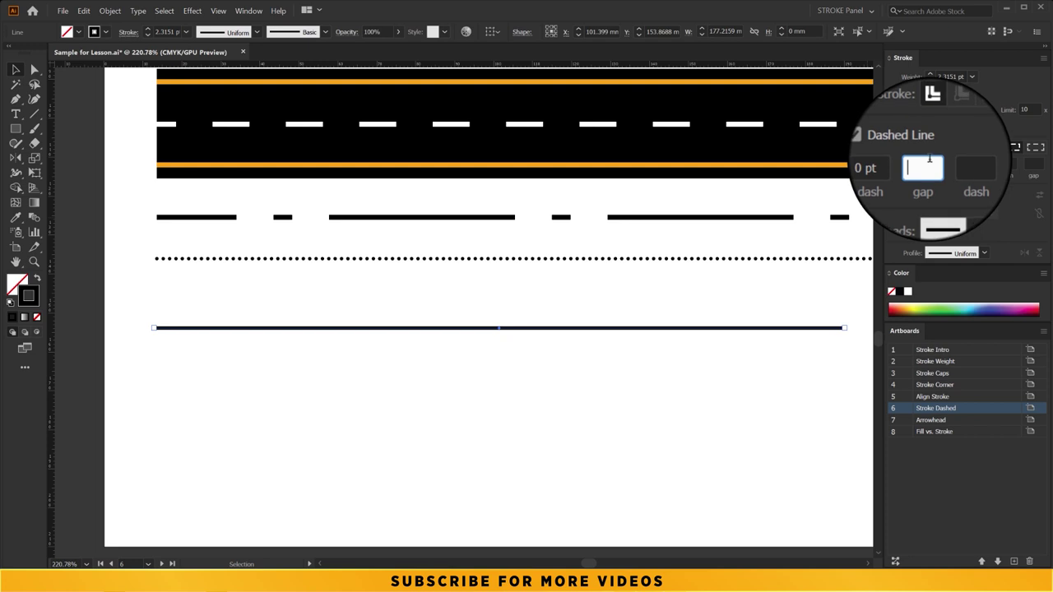
{"action": "type", "text": "5"}
{"action": "key", "text": "Return"}
{"action": "left_click", "coordinate": [168, 322]}
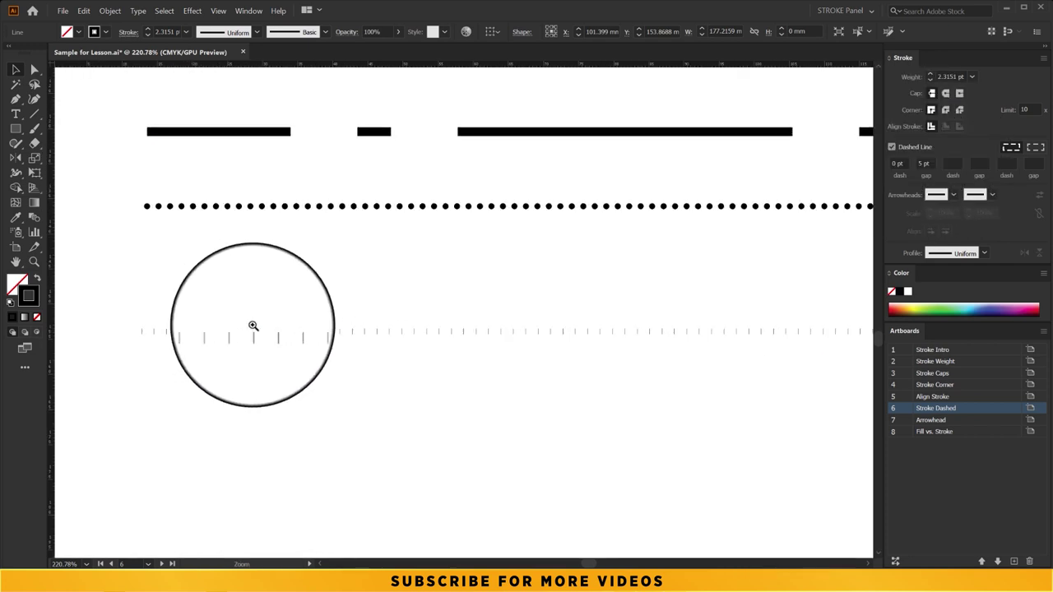
{"action": "left_click", "coordinate": [253, 325]}
{"action": "key", "text": "v"}
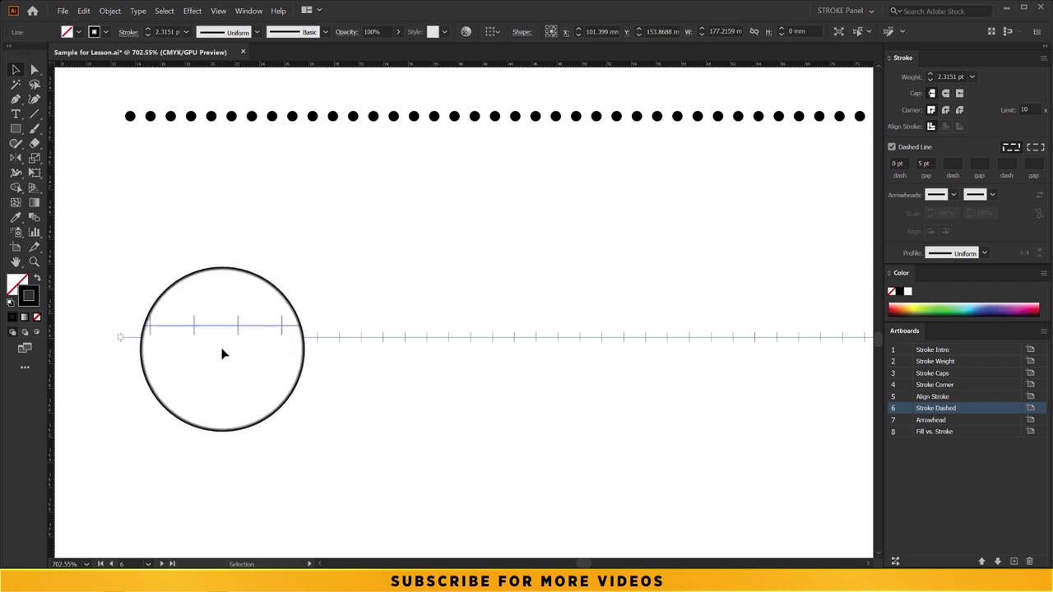
Give the tick line round caps and a 10 pt gap, turning it into dots.
{"action": "left_click", "coordinate": [945, 94]}
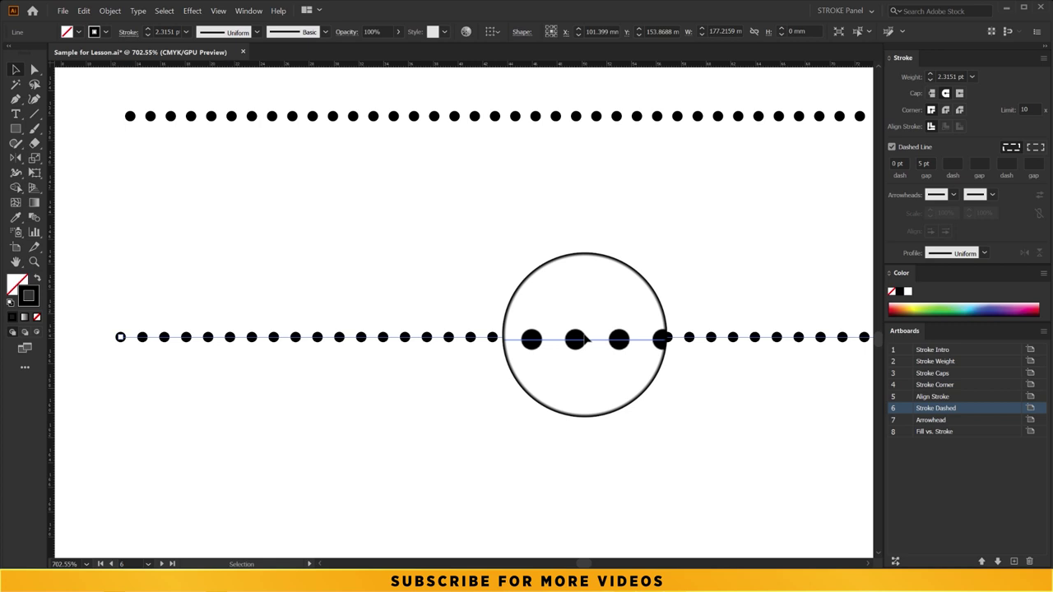
{"action": "scroll", "coordinate": [546, 329], "scroll_direction": "down", "scroll_amount": 3, "text": "alt"}
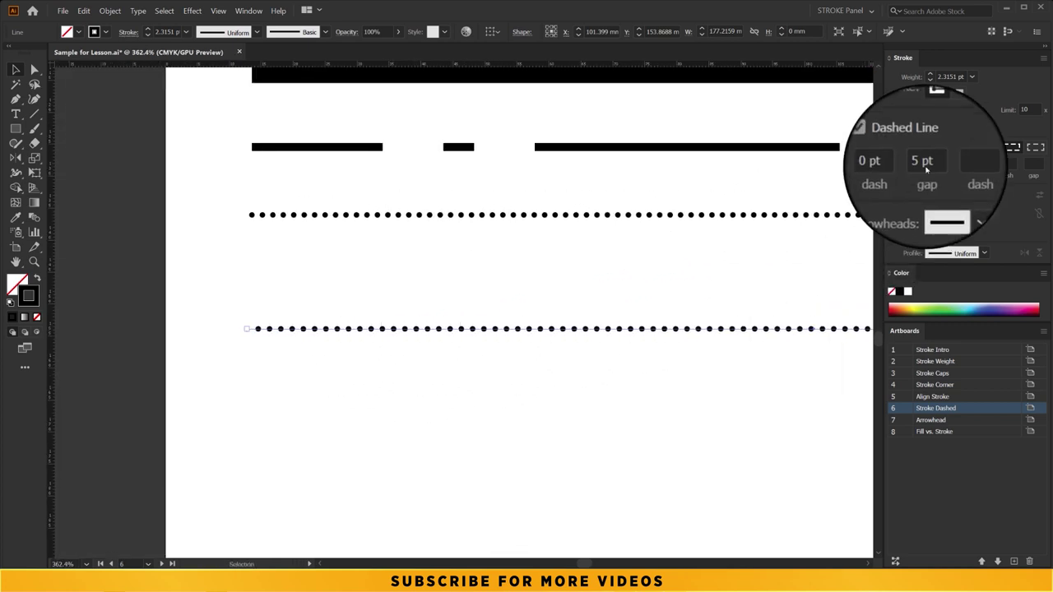
{"action": "left_click", "coordinate": [926, 168]}
{"action": "type", "text": "10"}
{"action": "key", "text": "Return"}
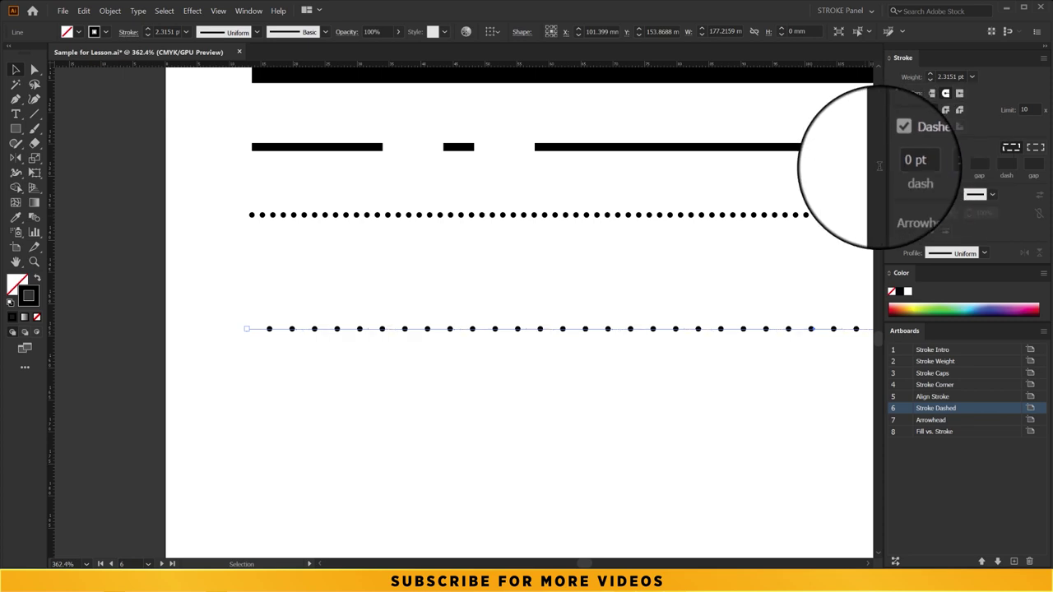
{"action": "left_click", "coordinate": [535, 372], "text": "alt"}
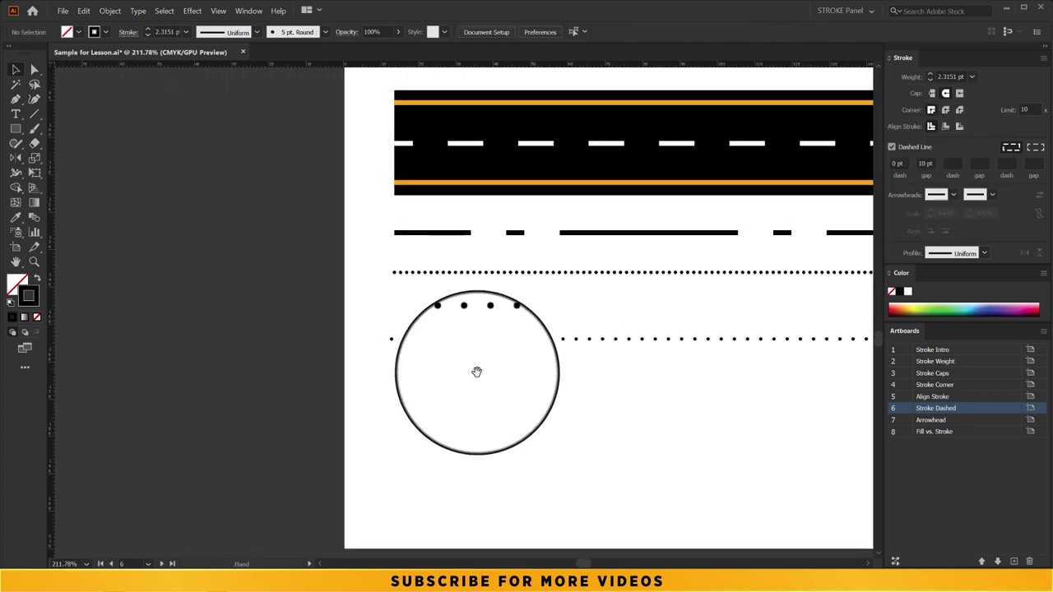
{"action": "left_click", "coordinate": [437, 349], "text": "alt"}
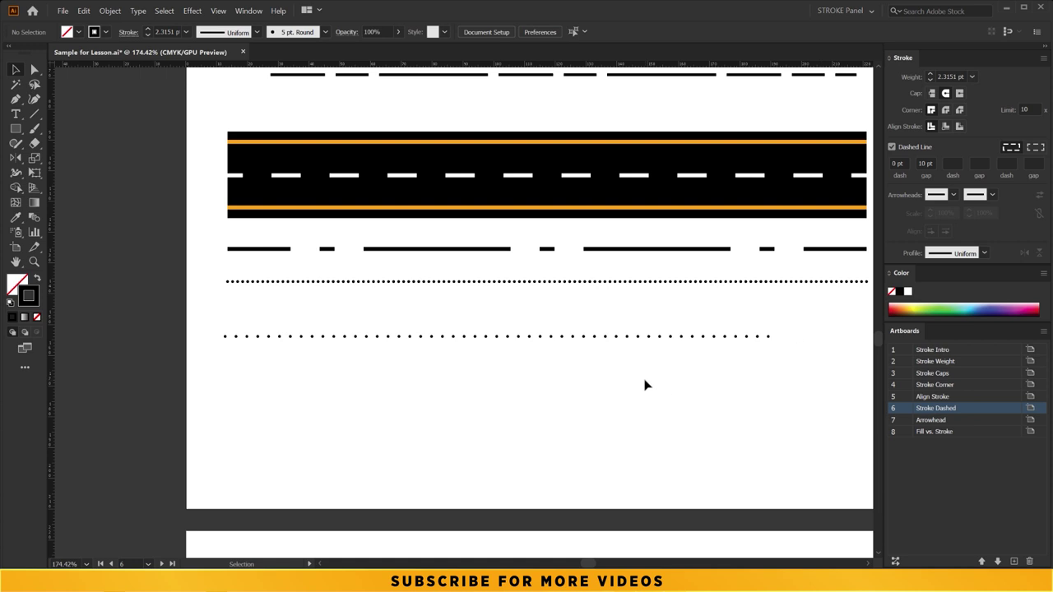
{"action": "scroll", "coordinate": [640, 351], "scroll_direction": "down", "scroll_amount": 2}
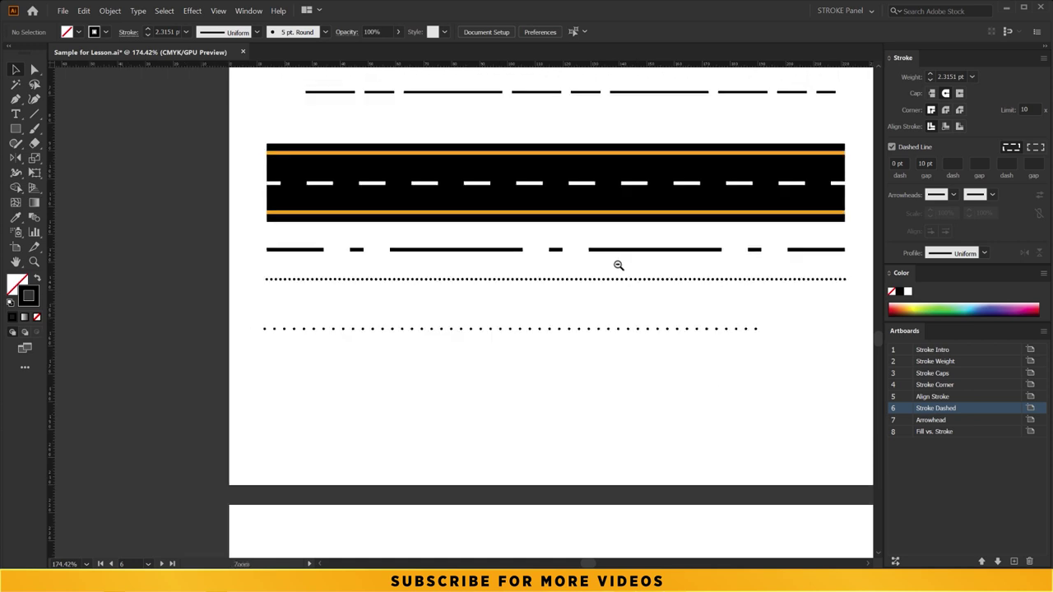
{"action": "left_click_drag", "start_coordinate": [564, 304], "coordinate": [503, 346]}
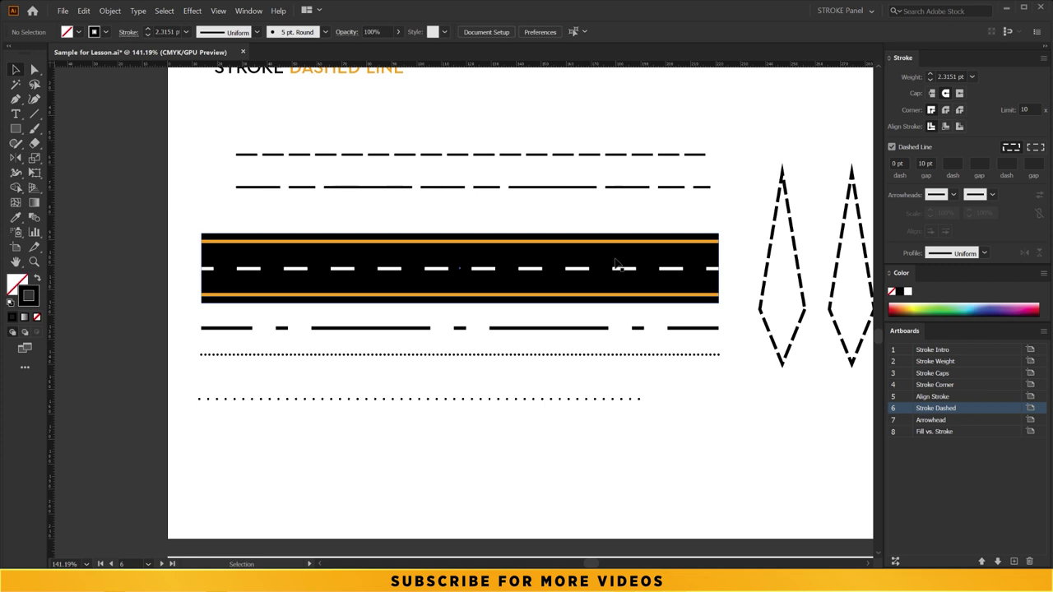
{"action": "left_click_drag", "start_coordinate": [731, 235], "coordinate": [568, 257]}
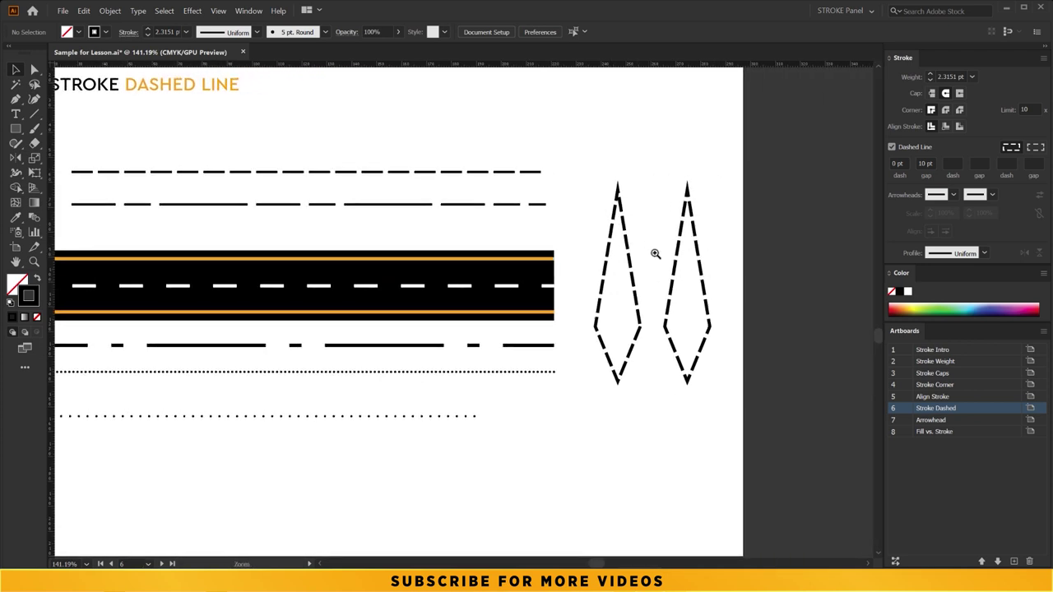
{"action": "scroll", "coordinate": [655, 254], "scroll_direction": "up", "scroll_amount": 2}
{"action": "left_click_drag", "start_coordinate": [641, 282], "coordinate": [498, 245]}
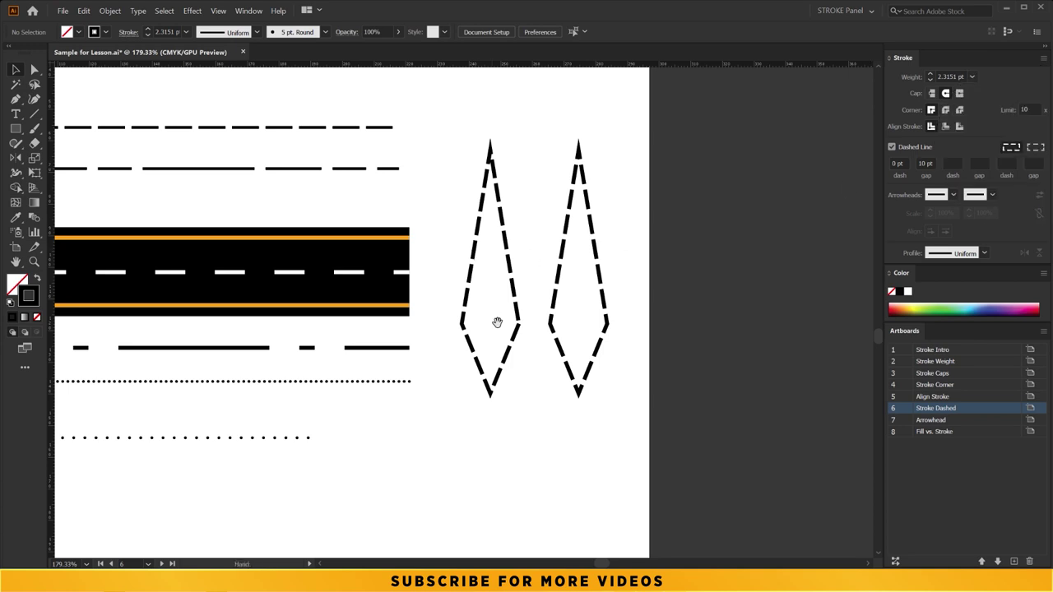
{"action": "scroll", "coordinate": [497, 322], "scroll_direction": "down", "scroll_amount": 2}
{"action": "scroll", "coordinate": [537, 304], "scroll_direction": "down", "scroll_amount": 2}
{"action": "scroll", "coordinate": [442, 324], "scroll_direction": "down", "scroll_amount": 1}
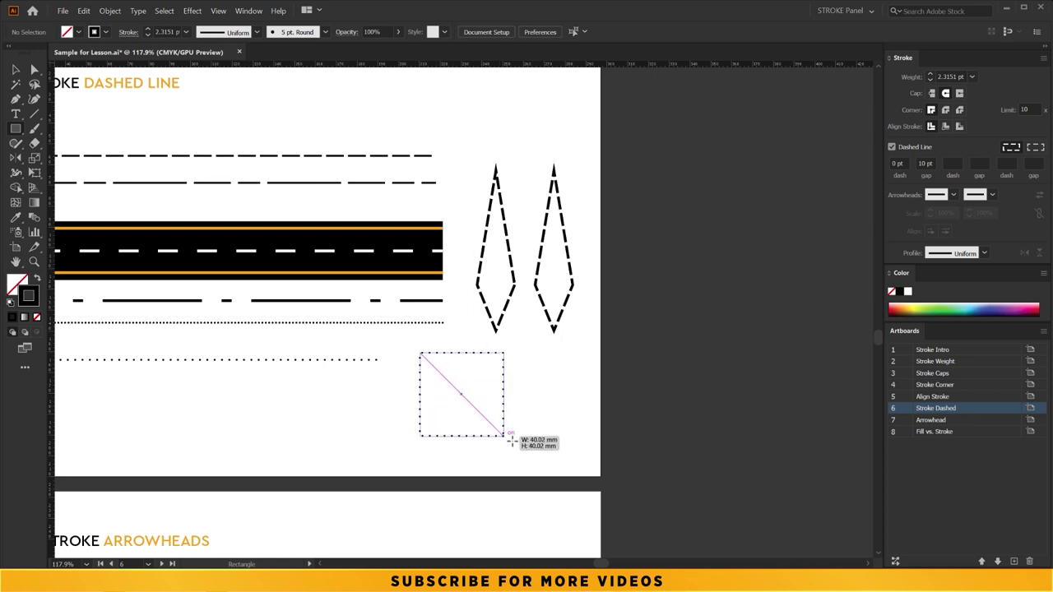
Draw a square below the arrowhead shapes and give its stroke a 10 pt dash.
{"action": "left_click_drag", "start_coordinate": [433, 372], "coordinate": [535, 468]}
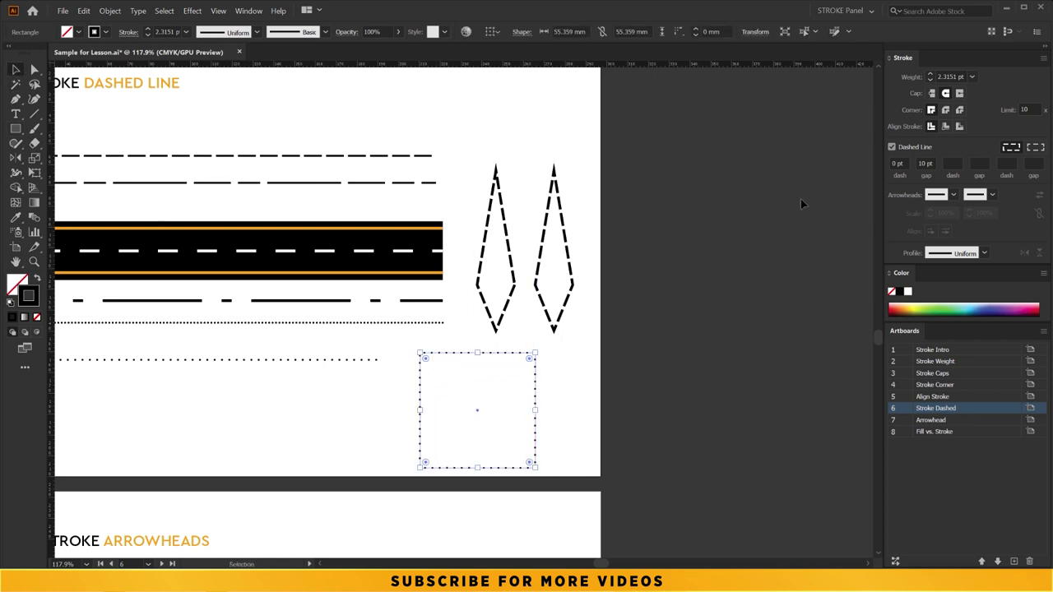
{"action": "type", "text": "10"}
{"action": "key", "text": "Return"}
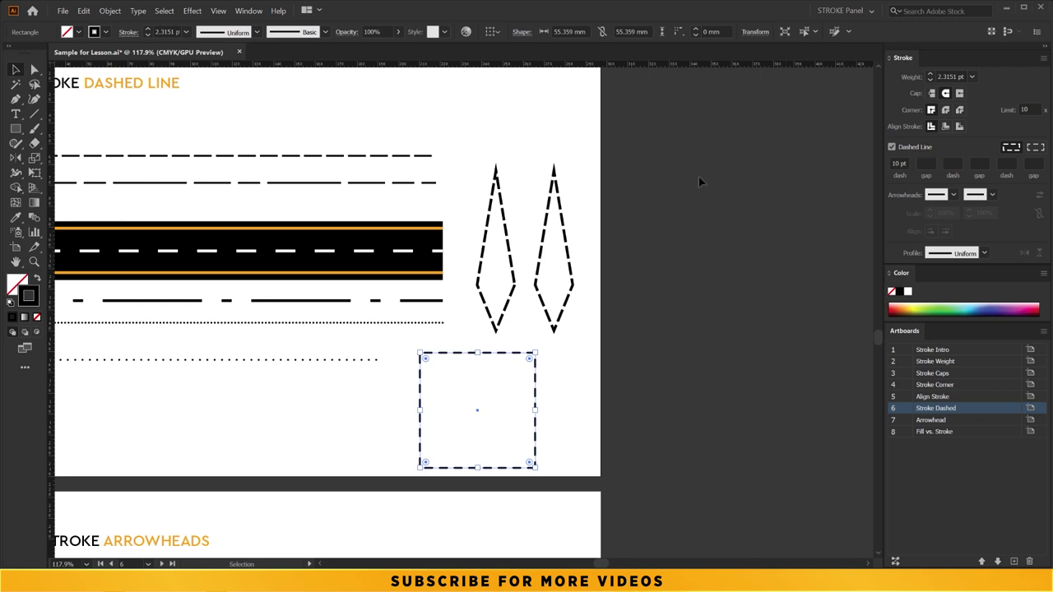
{"action": "left_click", "coordinate": [588, 378]}
{"action": "scroll", "coordinate": [475, 357], "scroll_direction": "up", "scroll_amount": 5}
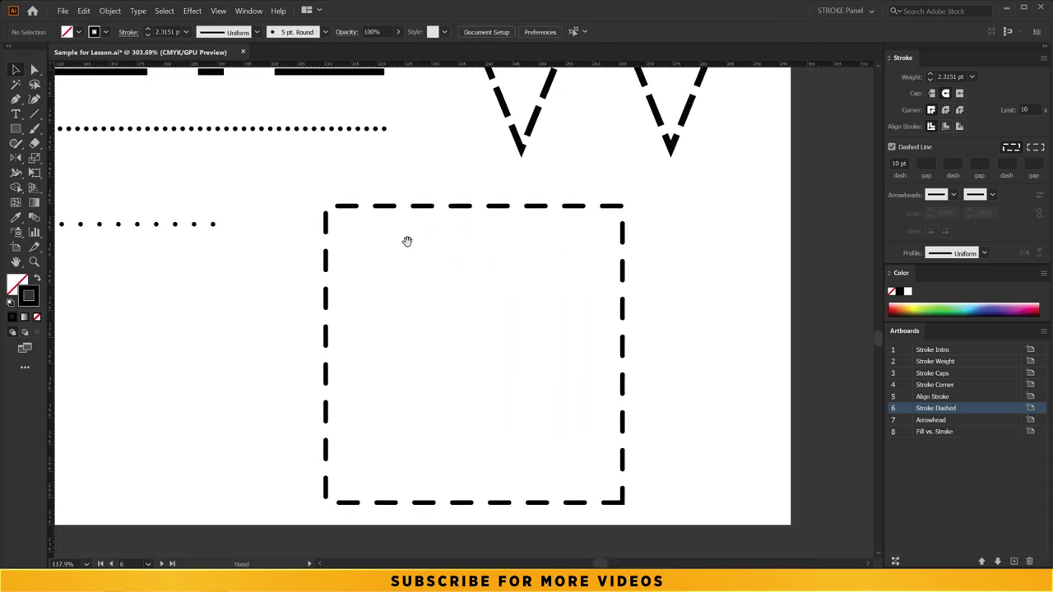
{"action": "left_click", "coordinate": [421, 200]}
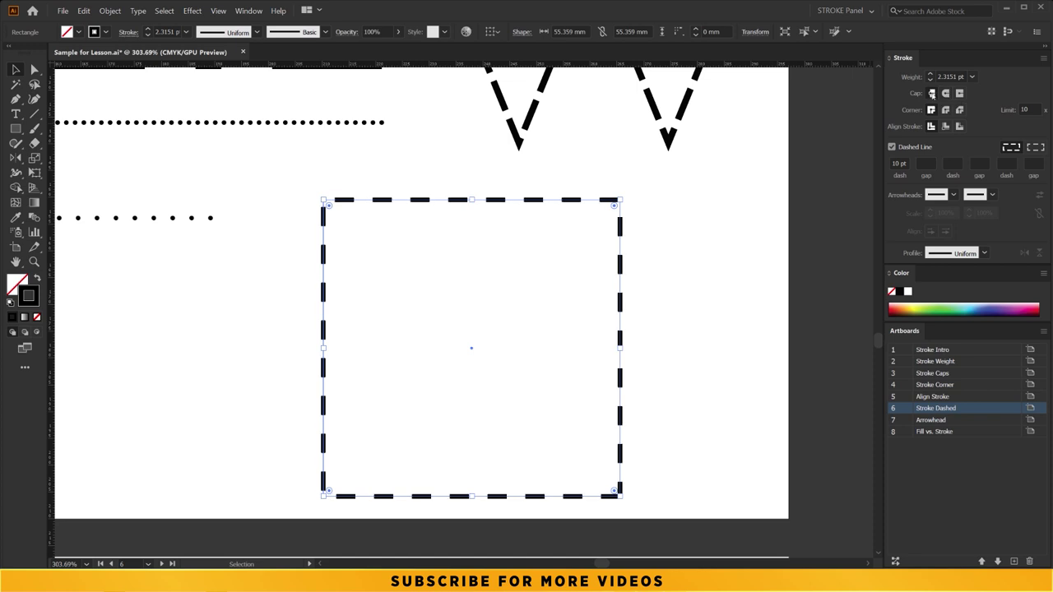
{"action": "left_click", "coordinate": [477, 284]}
{"action": "scroll", "coordinate": [477, 296], "scroll_direction": "down", "scroll_amount": 1}
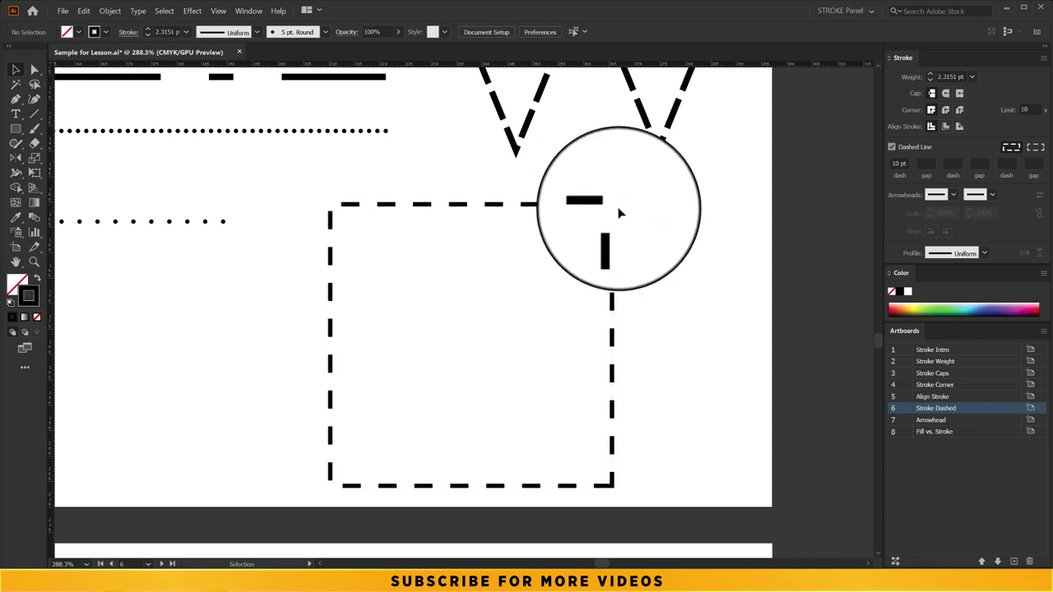
Shrink the dashed square from its bottom-right corner to 33.39 mm.
{"action": "left_click_drag", "start_coordinate": [609, 484], "coordinate": [491, 350]}
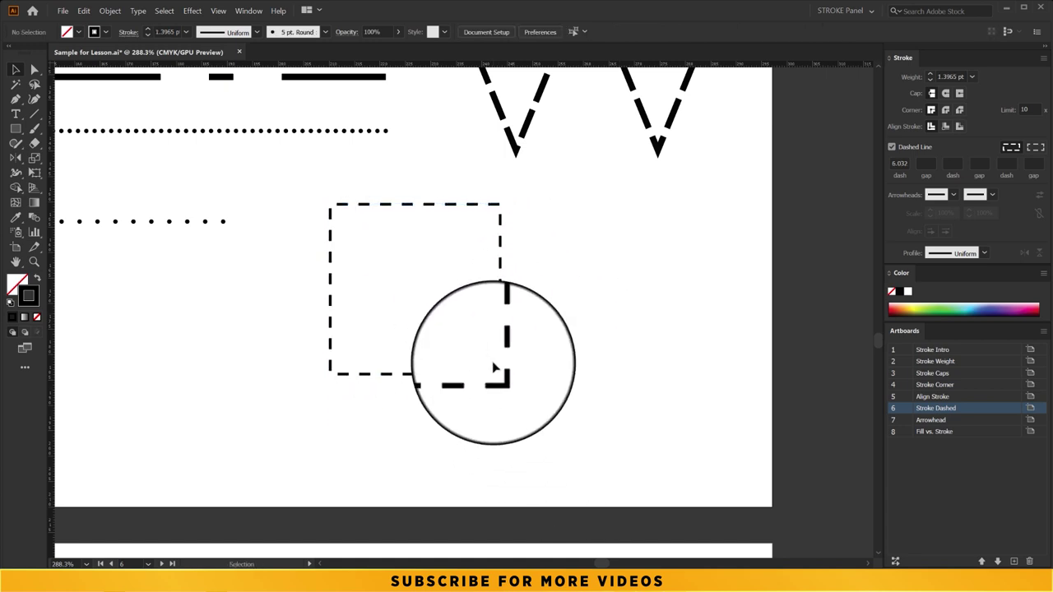
{"action": "scroll", "coordinate": [599, 288], "scroll_direction": "up", "scroll_amount": 3}
{"action": "scroll", "coordinate": [576, 329], "scroll_direction": "up", "scroll_amount": 2}
{"action": "left_click", "coordinate": [528, 355]}
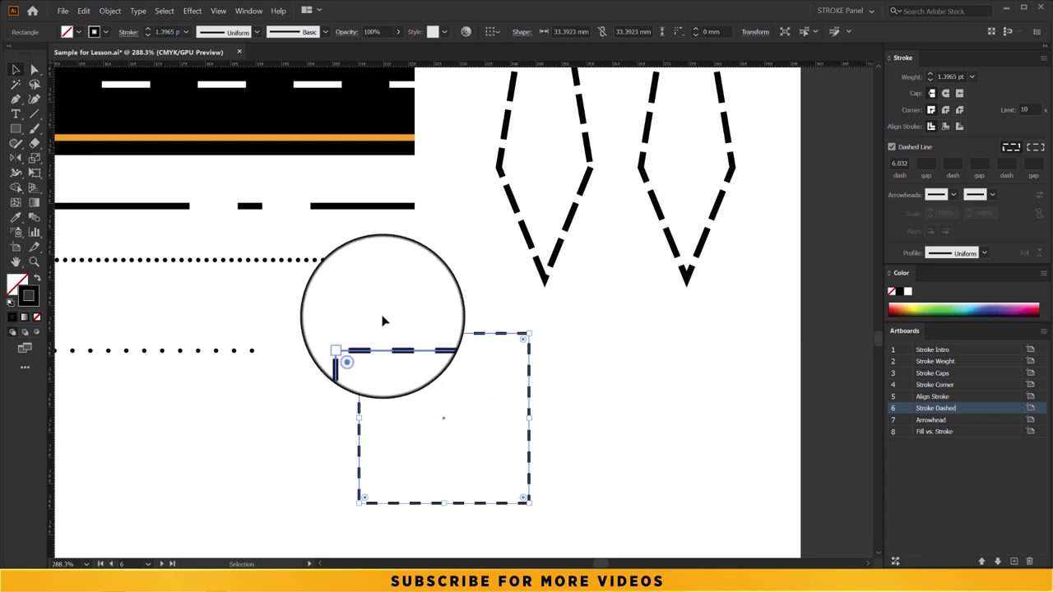
Align the square's dashes to its corners and path ends, then compare the result.
{"action": "scroll", "coordinate": [384, 320], "scroll_direction": "up", "scroll_amount": 5}
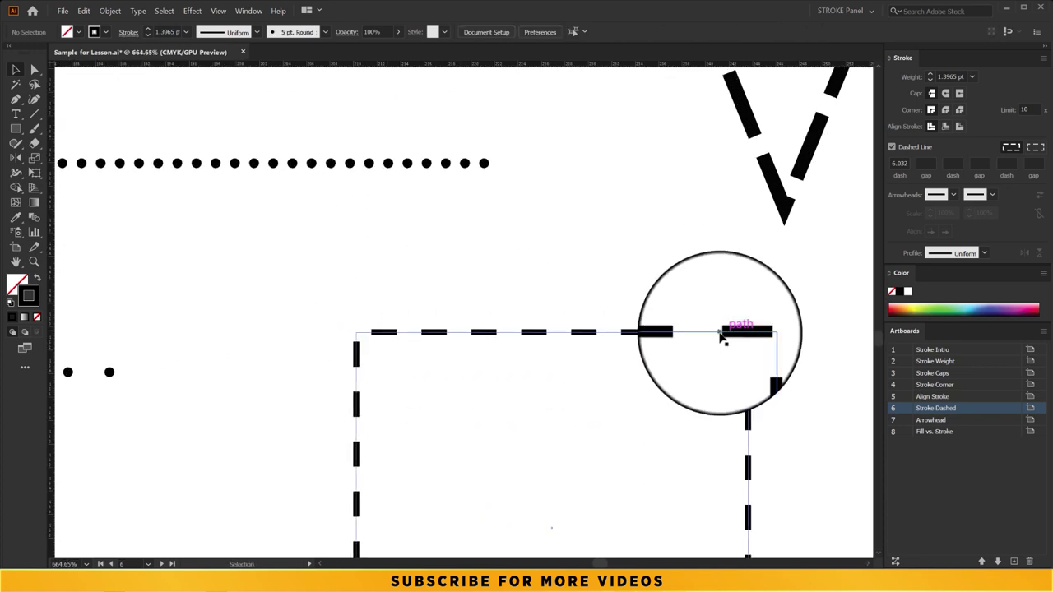
{"action": "scroll", "coordinate": [461, 329], "scroll_direction": "down", "scroll_amount": 2}
{"action": "scroll", "coordinate": [486, 247], "scroll_direction": "down", "scroll_amount": 2}
{"action": "left_click", "coordinate": [491, 249]}
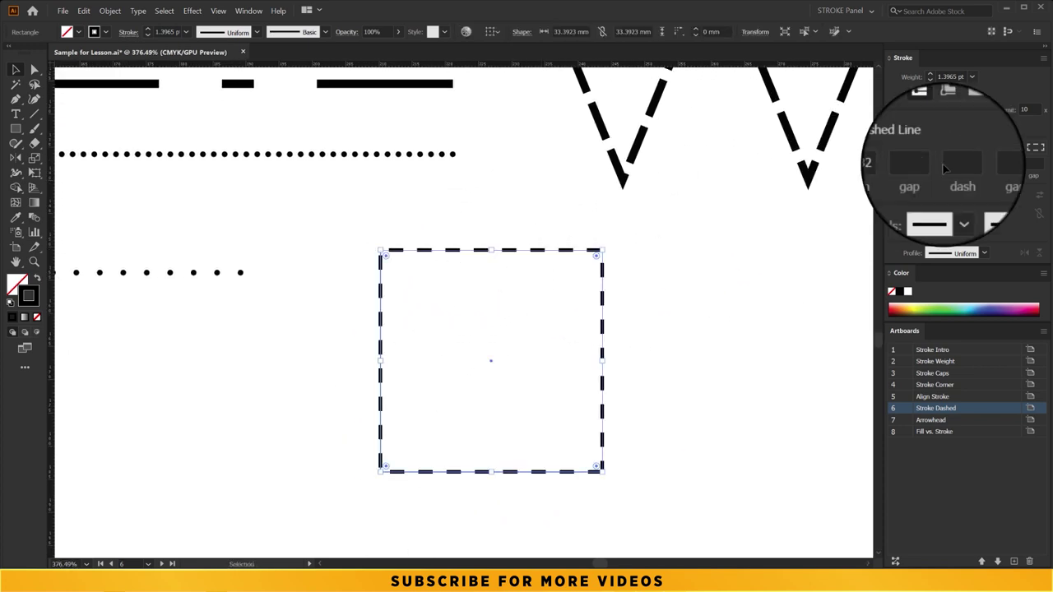
{"action": "left_click", "coordinate": [1034, 151]}
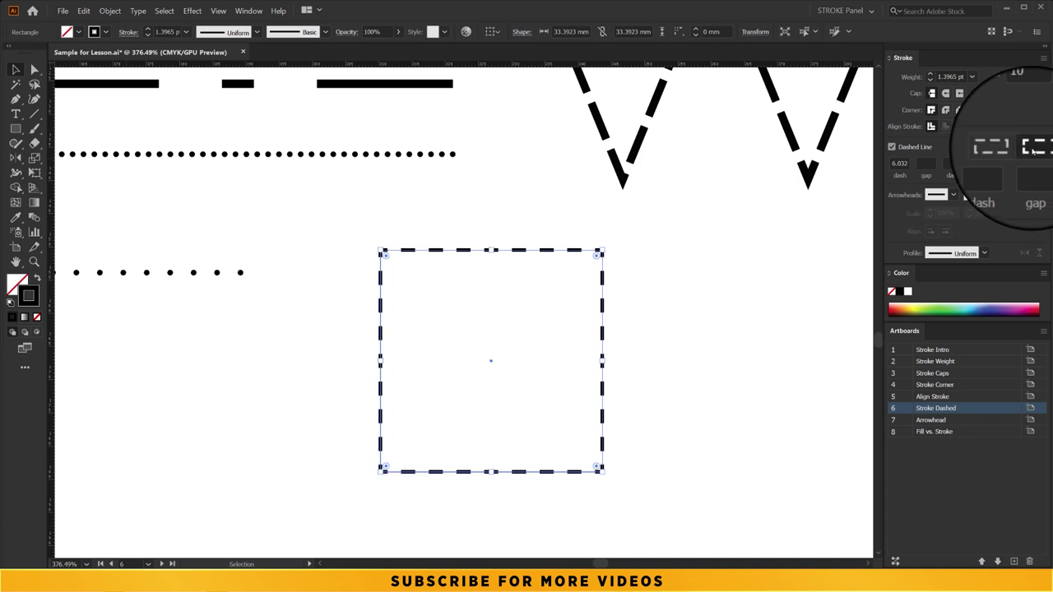
{"action": "left_click", "coordinate": [611, 272]}
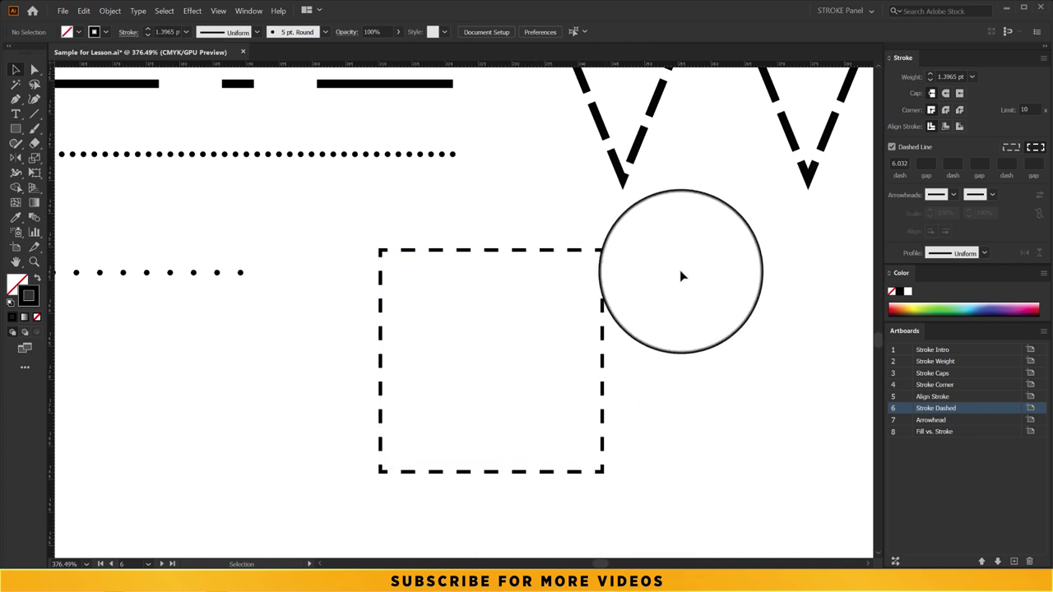
{"action": "left_click", "coordinate": [601, 305]}
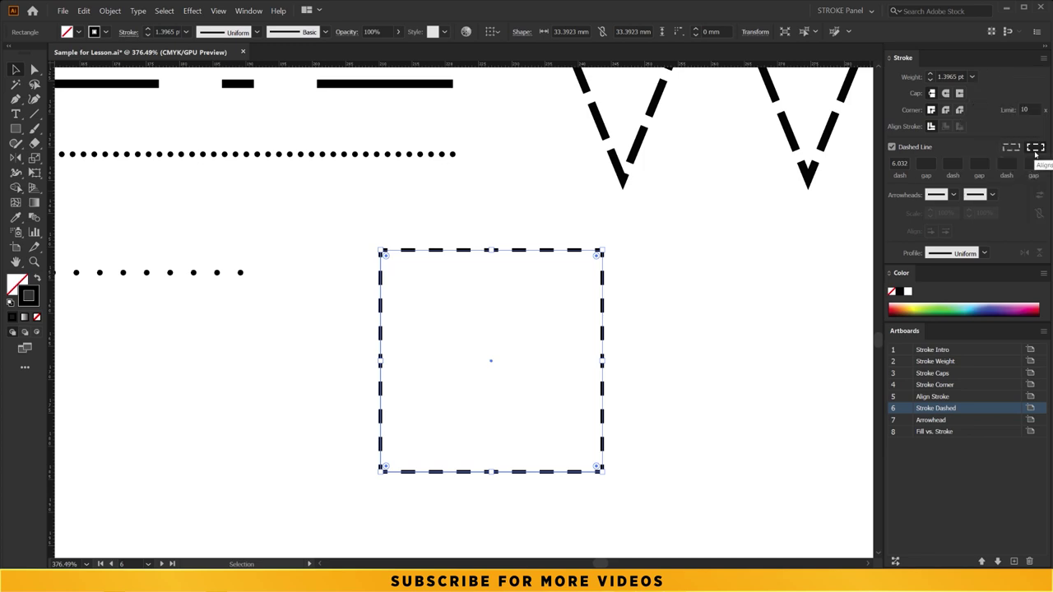
{"action": "left_click", "coordinate": [489, 289]}
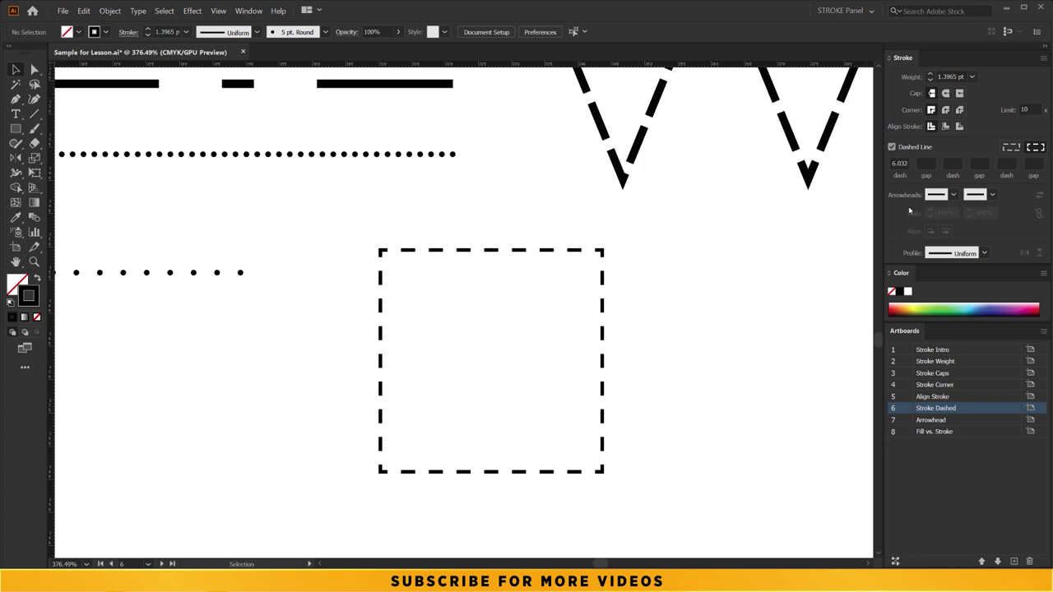
Select the 7 Arrowhead artboard and fit it in the window.
{"action": "left_click", "coordinate": [907, 423]}
{"action": "double_click", "coordinate": [907, 422]}
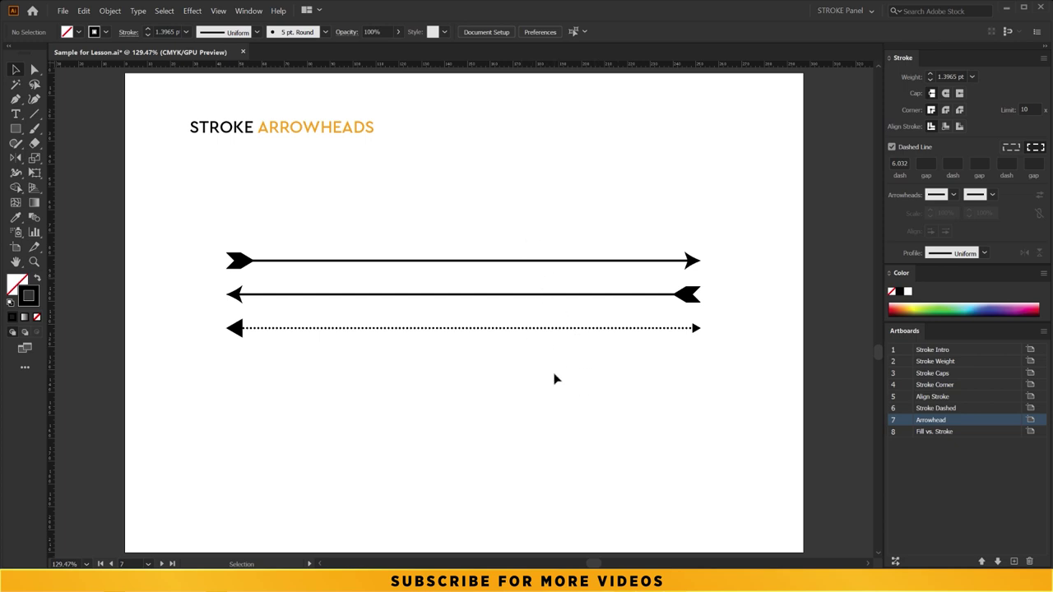
Draw a solid, non-dashed horizontal line below the three example arrows.
{"action": "left_click", "coordinate": [35, 116]}
{"action": "left_click_drag", "start_coordinate": [199, 393], "coordinate": [734, 393]}
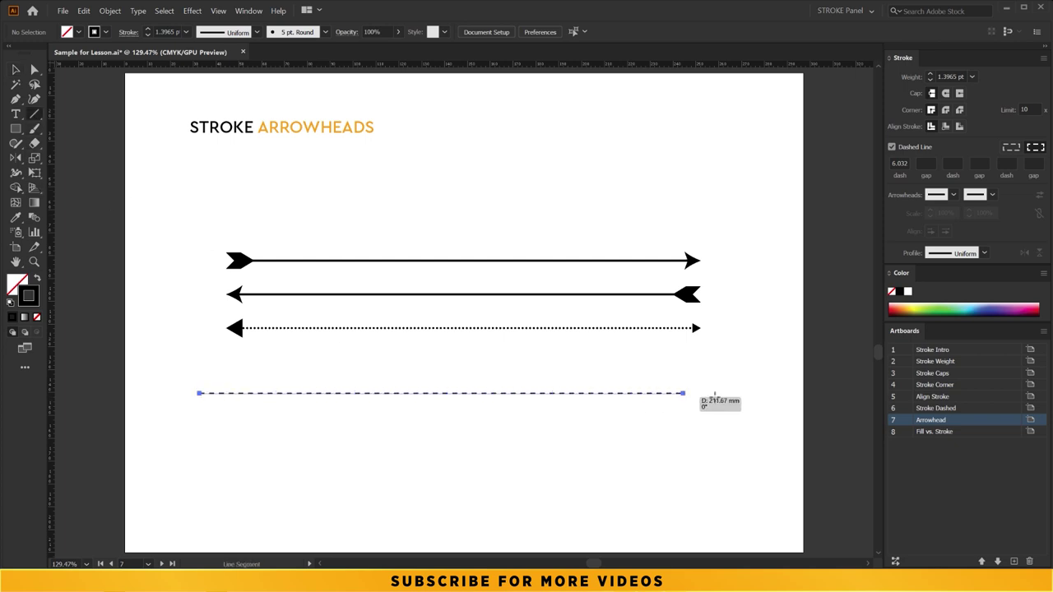
{"action": "key", "text": "v"}
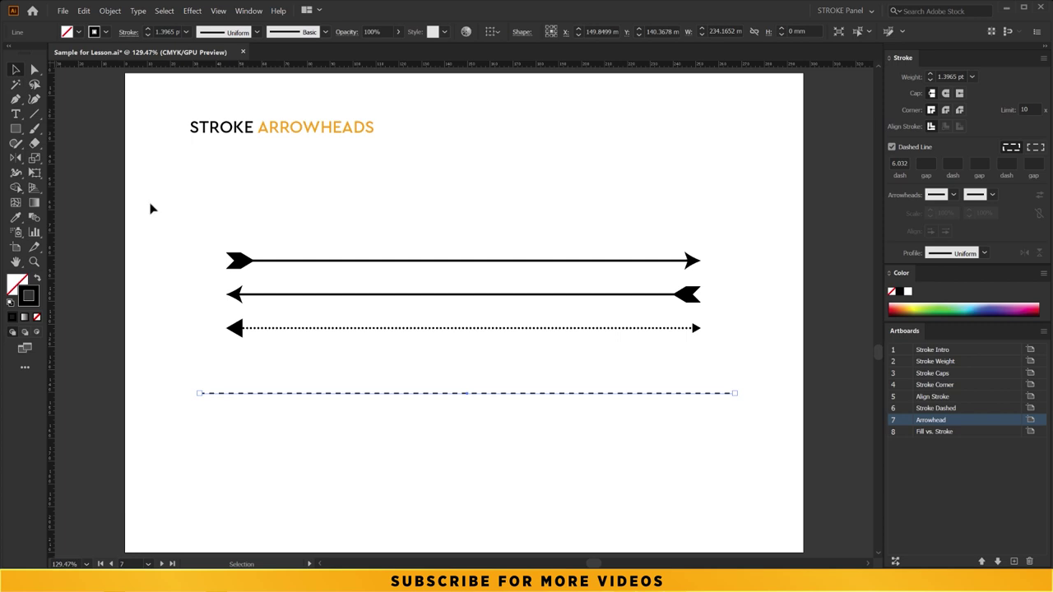
{"action": "left_click", "coordinate": [892, 146]}
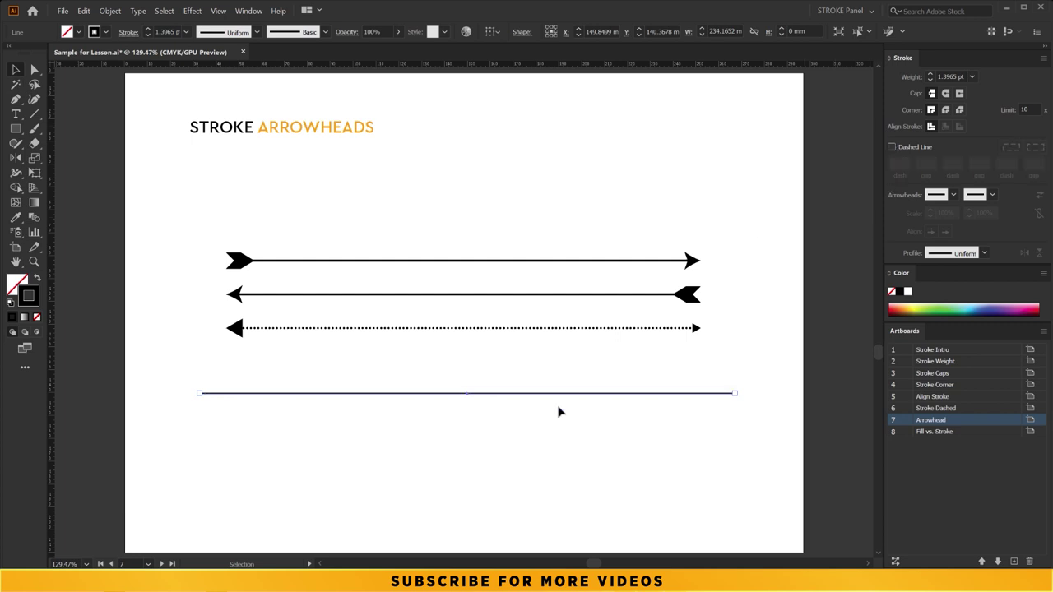
{"action": "left_click", "coordinate": [731, 417]}
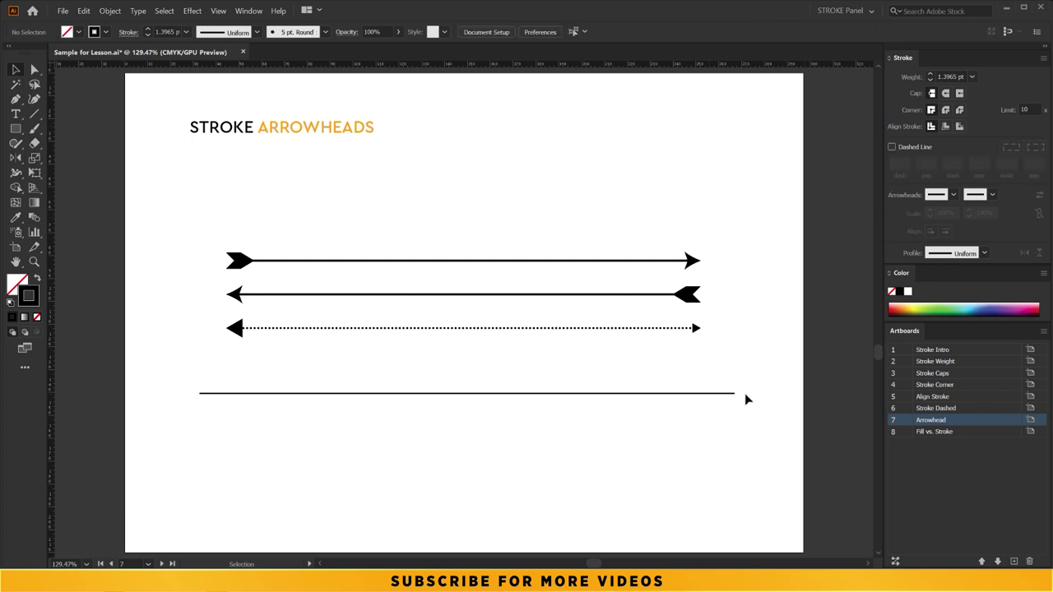
Pull both line ends inward with Direct Selection and zoom in on it.
{"action": "left_click", "coordinate": [33, 69]}
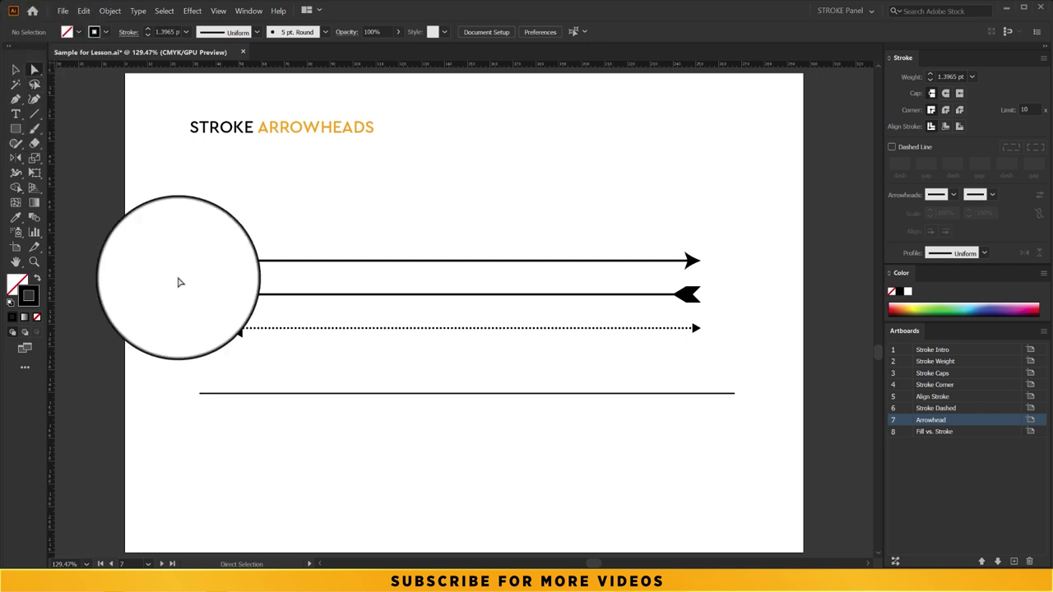
{"action": "left_click_drag", "start_coordinate": [206, 401], "coordinate": [310, 402]}
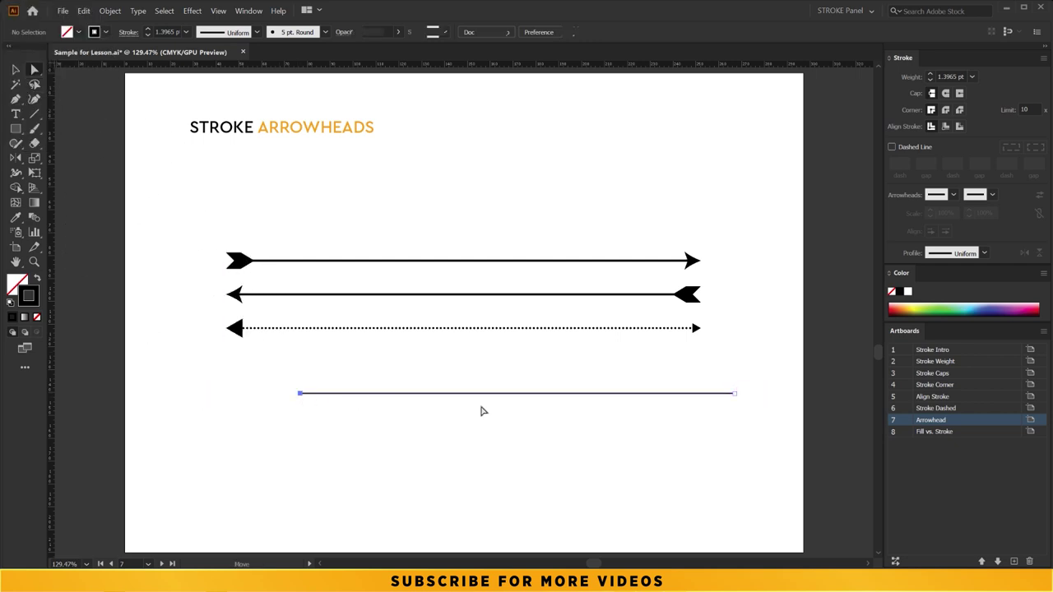
{"action": "left_click_drag", "start_coordinate": [737, 394], "coordinate": [511, 399]}
{"action": "key", "text": "z"}
{"action": "mouse_move", "coordinate": [378, 385]}
{"action": "left_mouse_down"}
{"action": "mouse_move", "coordinate": [494, 379]}
{"action": "mouse_move", "coordinate": [423, 402]}
{"action": "mouse_move", "coordinate": [411, 393]}
{"action": "left_mouse_up"}
{"action": "scroll", "coordinate": [411, 394], "scroll_direction": "down", "scroll_amount": 2}
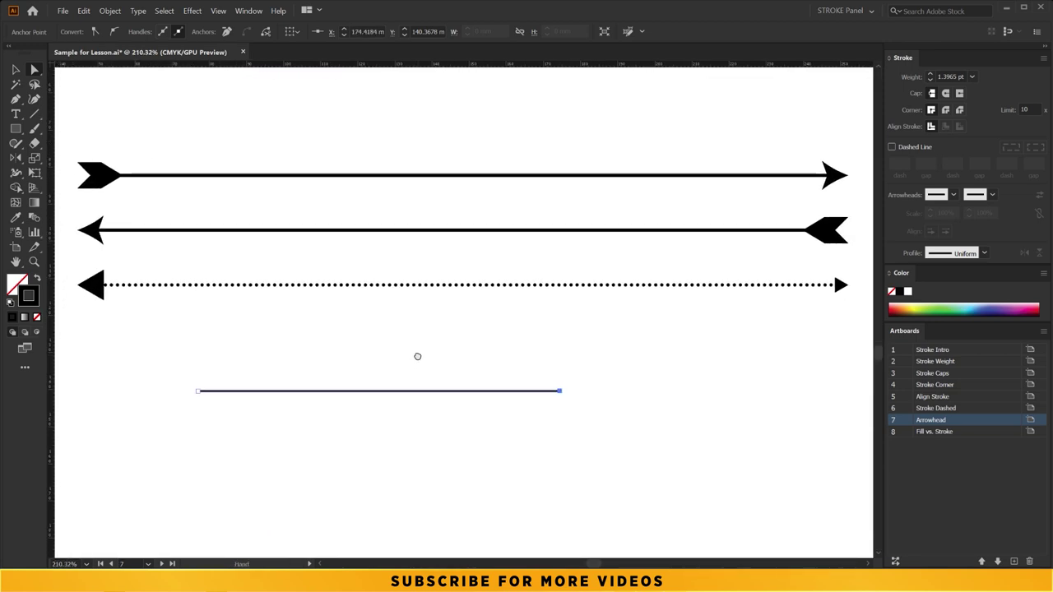
{"action": "key", "text": "v"}
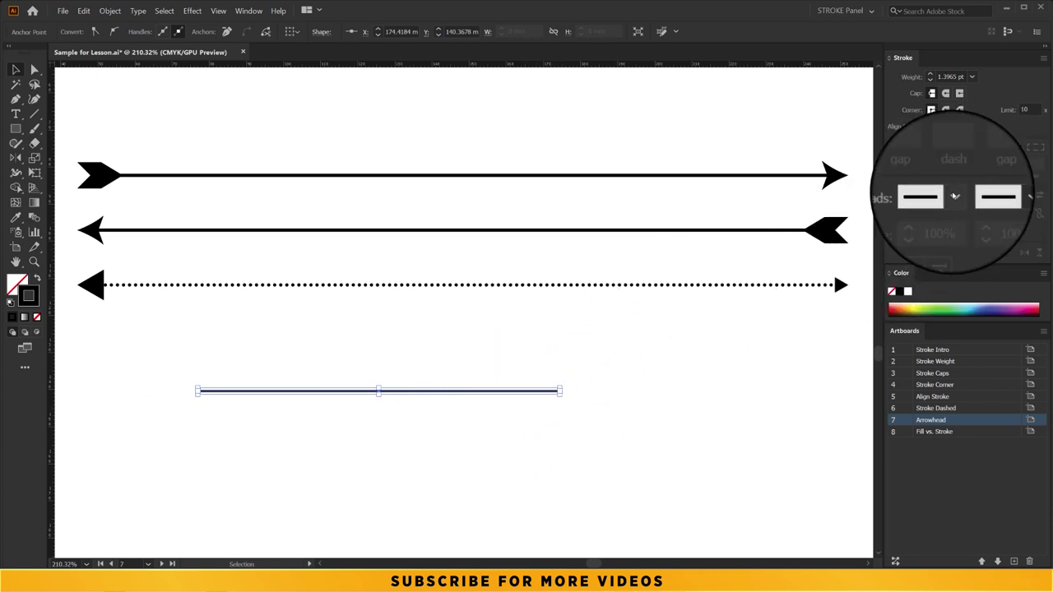
Set the line's start arrowhead to Arrow 30 and its end to Arrow 15.
{"action": "left_click", "coordinate": [953, 195]}
{"action": "mouse_move", "coordinate": [959, 226]}
{"action": "left_mouse_down"}
{"action": "mouse_move", "coordinate": [957, 357]}
{"action": "mouse_move", "coordinate": [954, 338]}
{"action": "left_mouse_up"}
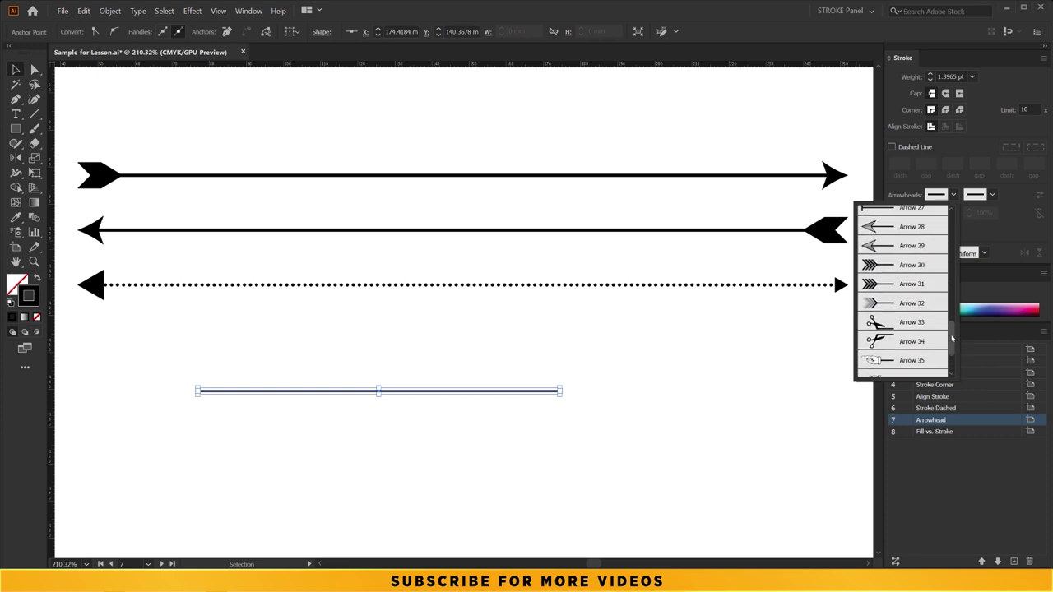
{"action": "left_click", "coordinate": [874, 266]}
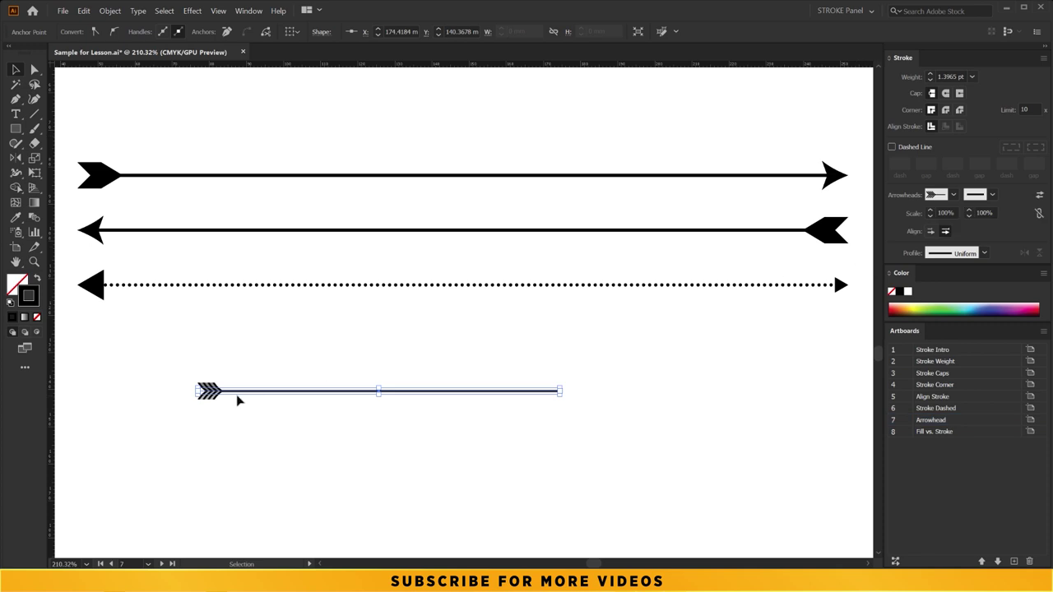
{"action": "left_click", "coordinate": [988, 197]}
{"action": "left_click_drag", "start_coordinate": [991, 227], "coordinate": [991, 274]}
{"action": "scroll", "coordinate": [953, 277], "scroll_direction": "down", "scroll_amount": 3}
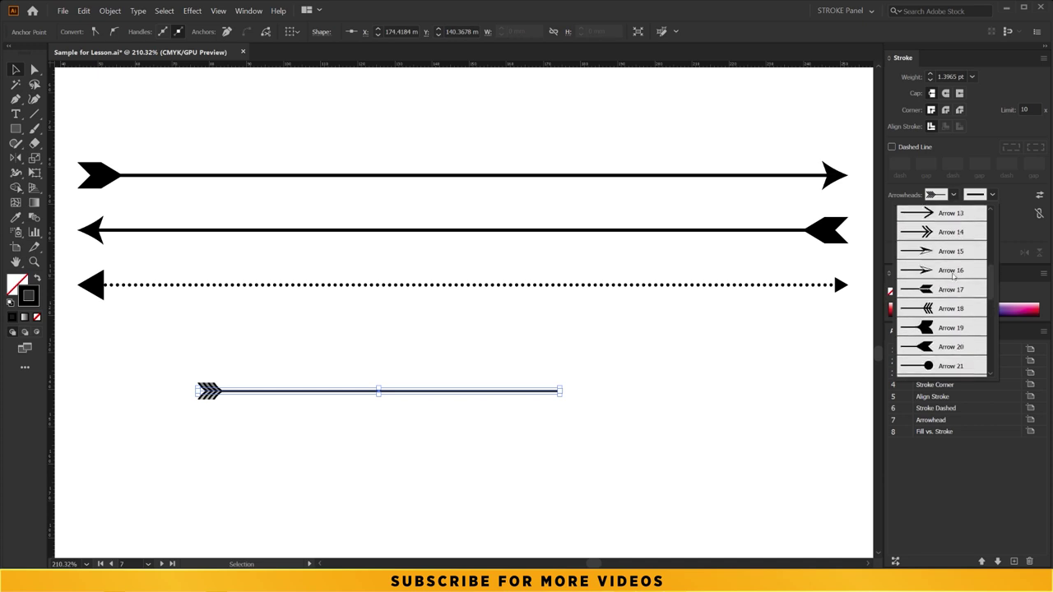
{"action": "left_click", "coordinate": [935, 253]}
{"action": "left_click", "coordinate": [600, 406]}
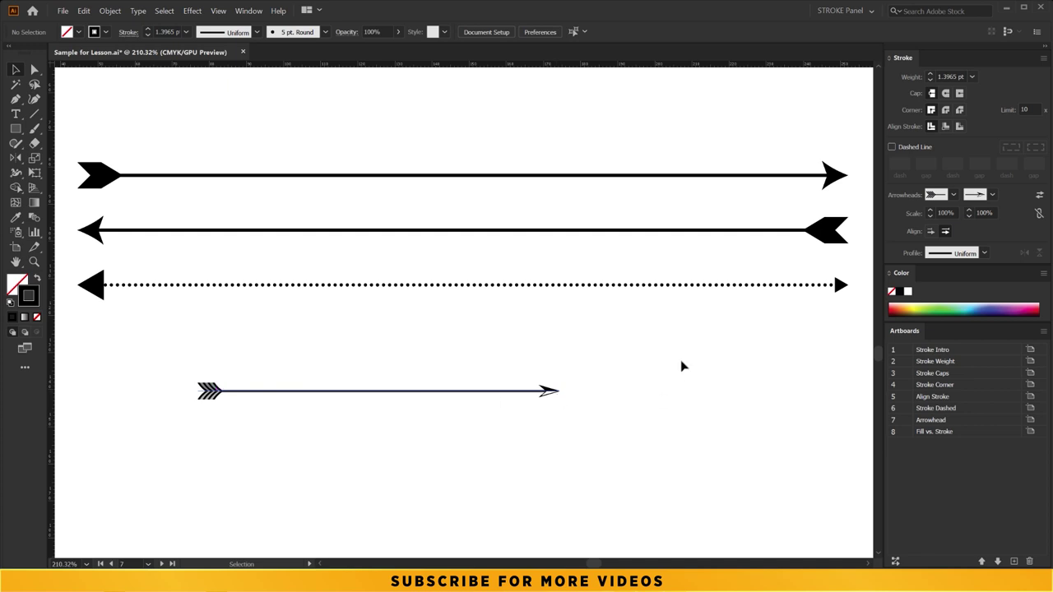
{"action": "left_click", "coordinate": [510, 391]}
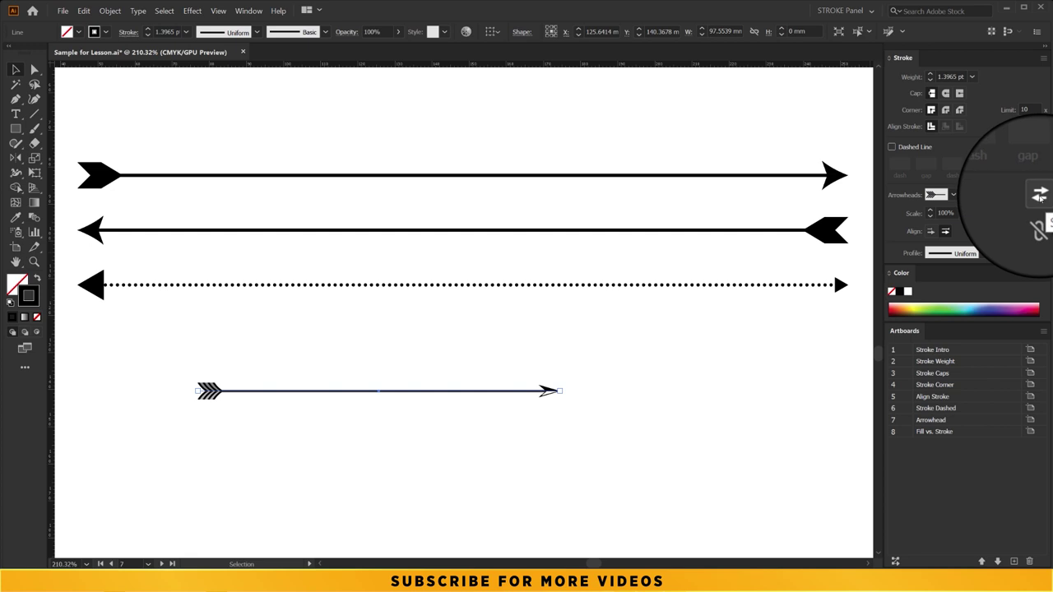
Swap the start and end arrowheads back and forth, ending as originally set.
{"action": "left_click", "coordinate": [1041, 197]}
{"action": "left_click", "coordinate": [1041, 197]}
{"action": "left_click", "coordinate": [1040, 196]}
{"action": "left_click", "coordinate": [1041, 197]}
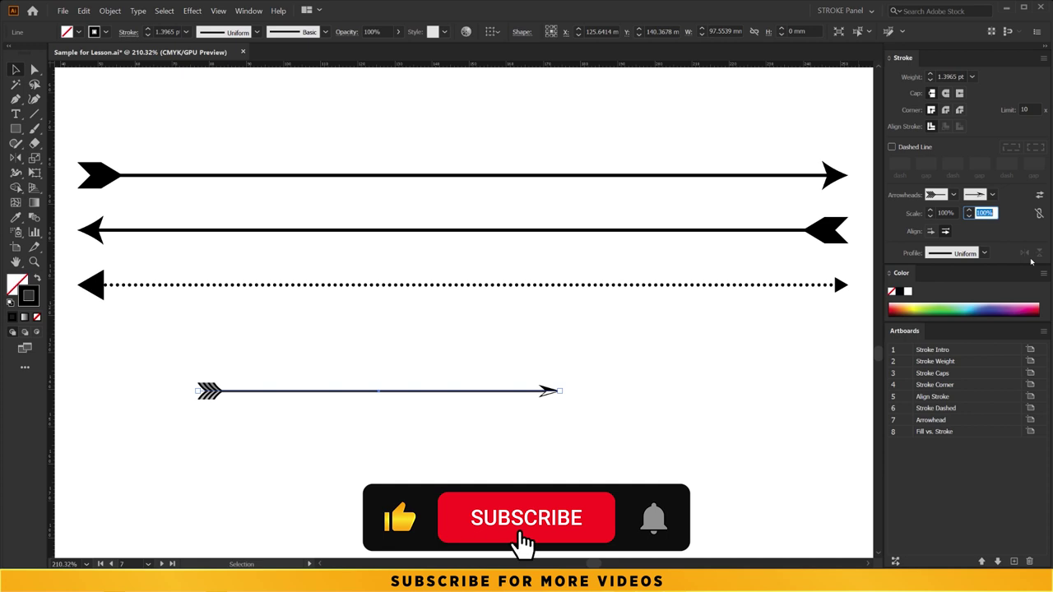
Try arrowhead scales of 200% for the end and 50% for the start.
{"action": "type", "text": "200"}
{"action": "key", "text": "Return"}
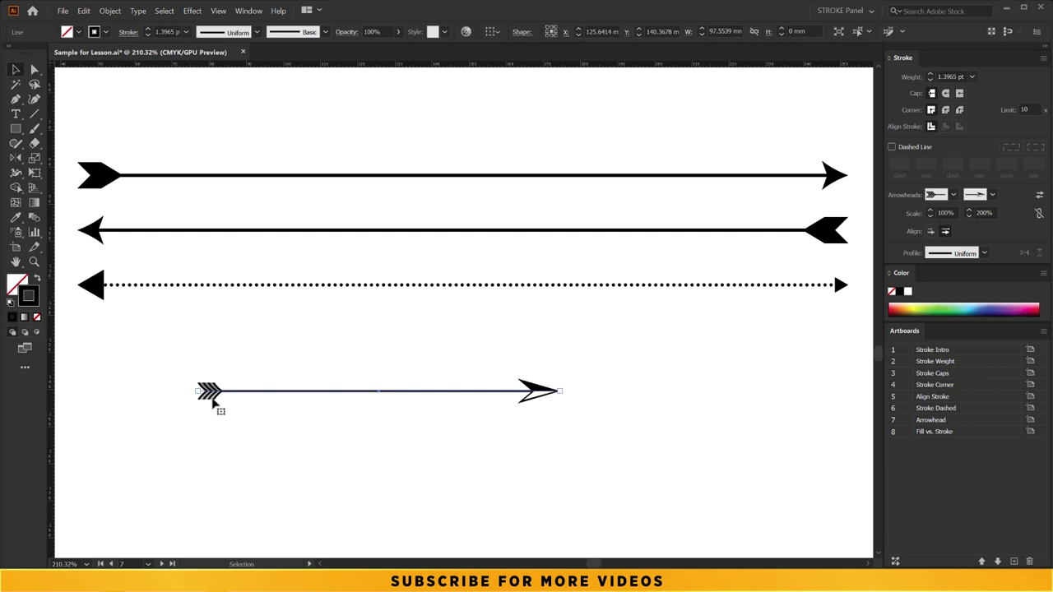
{"action": "left_click", "coordinate": [944, 212]}
{"action": "type", "text": "5"}
{"action": "key", "text": "Return"}
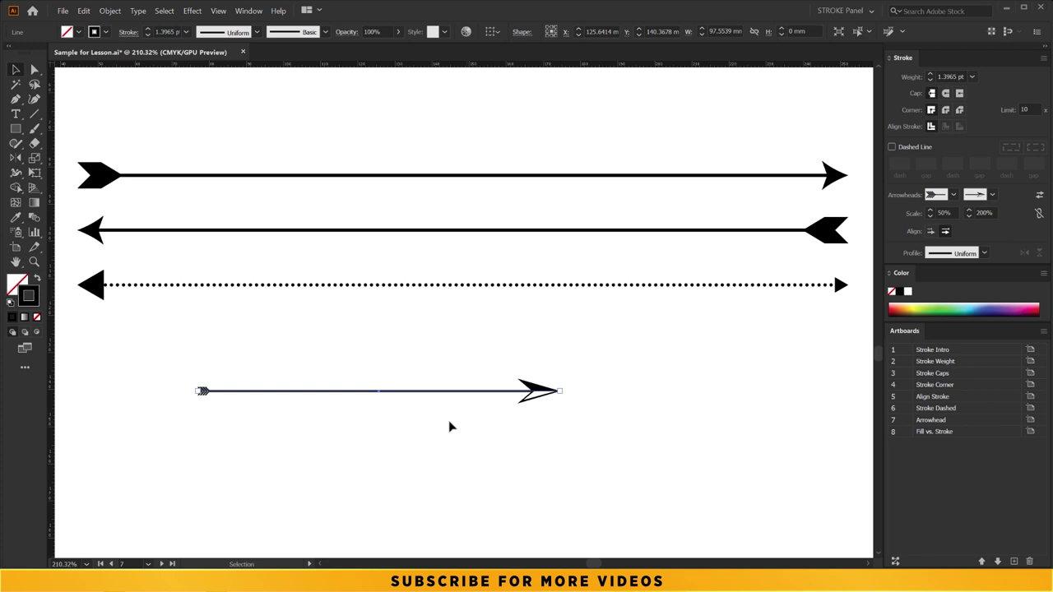
{"action": "left_click", "coordinate": [451, 426]}
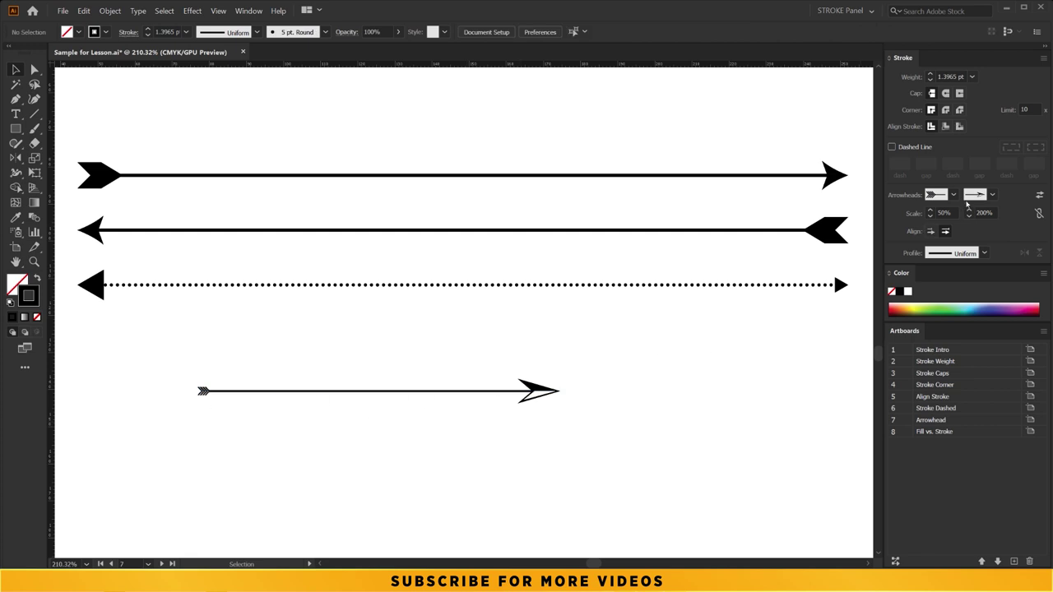
{"action": "left_click", "coordinate": [543, 393]}
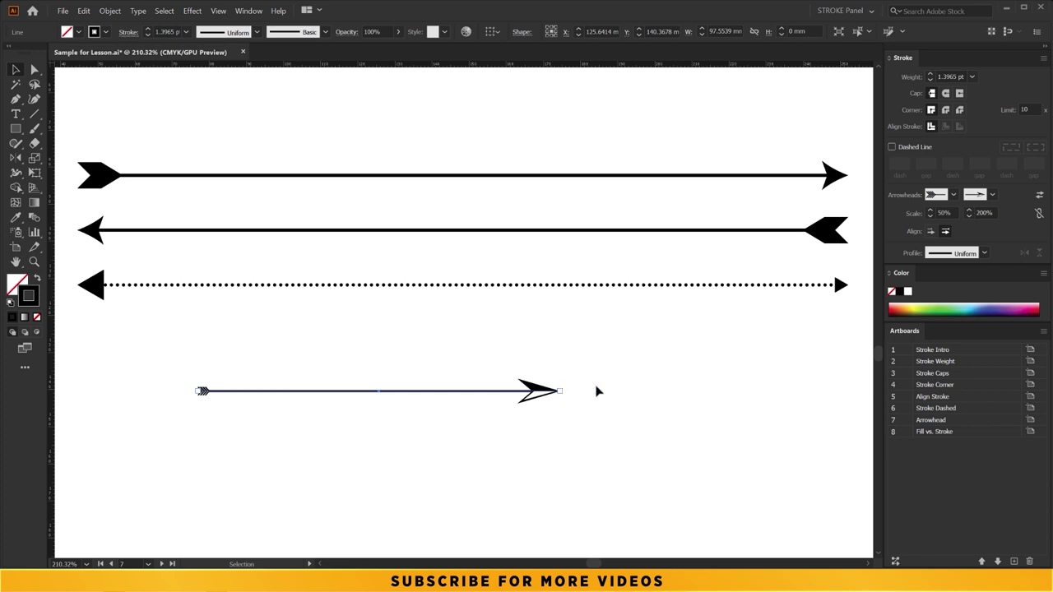
Link the arrowhead scales, reset both to 100%, then set both to 200%.
{"action": "left_click", "coordinate": [1039, 216]}
{"action": "double_click", "coordinate": [942, 213]}
{"action": "type", "text": "100"}
{"action": "key", "text": "Return"}
{"action": "double_click", "coordinate": [983, 213]}
{"action": "type", "text": "100"}
{"action": "key", "text": "Return"}
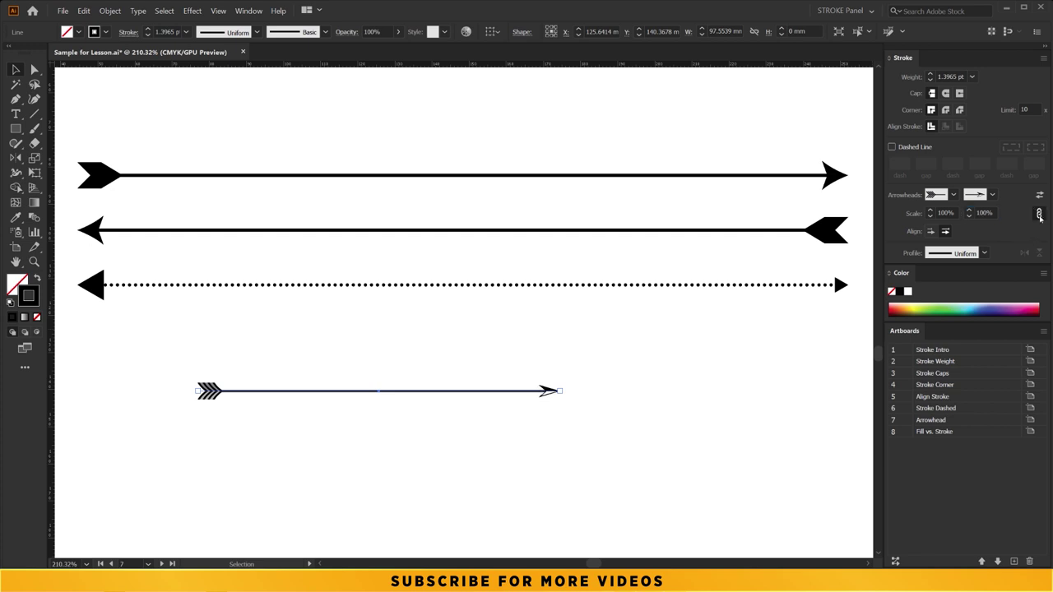
{"action": "double_click", "coordinate": [945, 213]}
{"action": "type", "text": "0"}
{"action": "key", "text": "Return"}
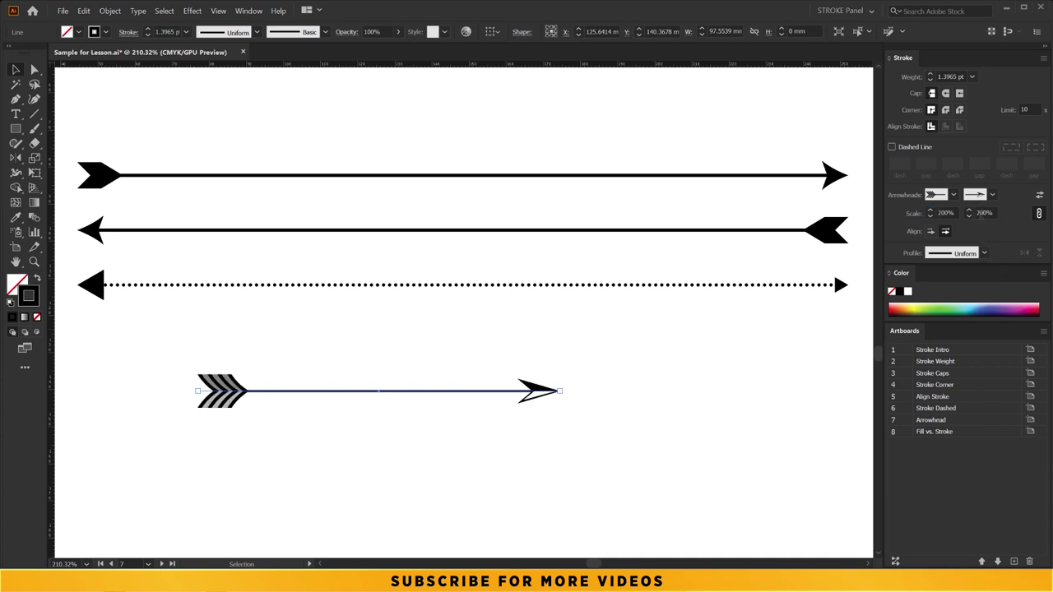
{"action": "left_click", "coordinate": [1039, 213]}
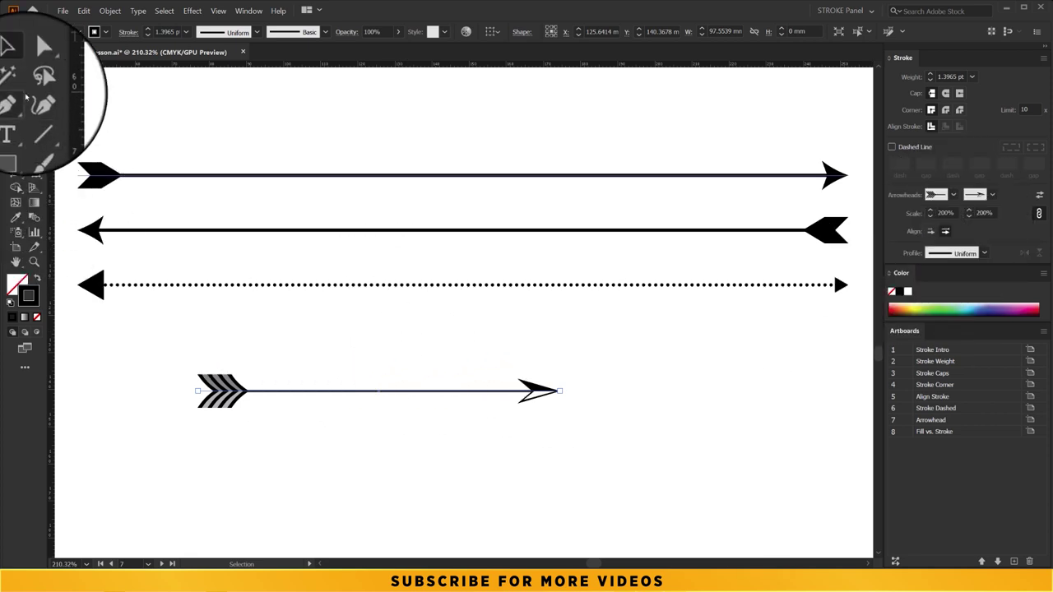
Select the bottom arrow's tip and feathered-end anchors with the Direct Selection tool.
{"action": "left_click", "coordinate": [34, 69]}
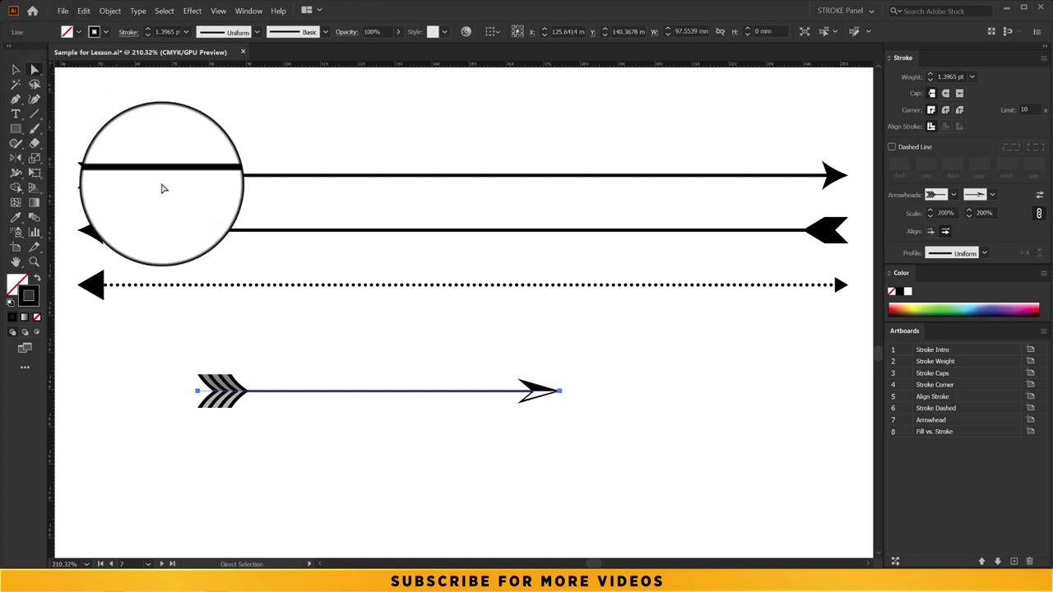
{"action": "left_click_drag", "start_coordinate": [559, 395], "coordinate": [559, 395]}
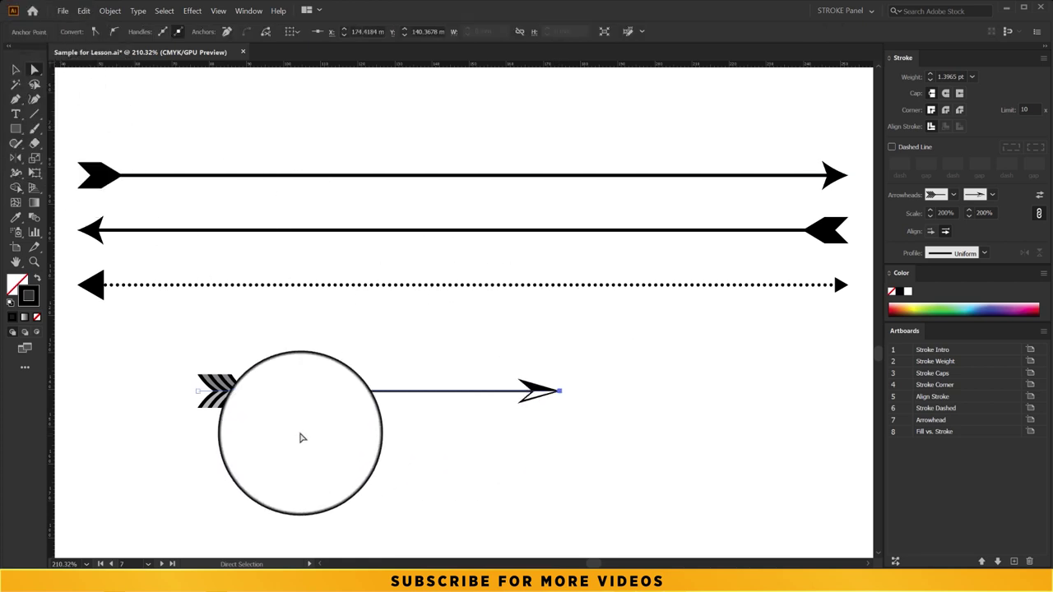
{"action": "left_click", "coordinate": [198, 393]}
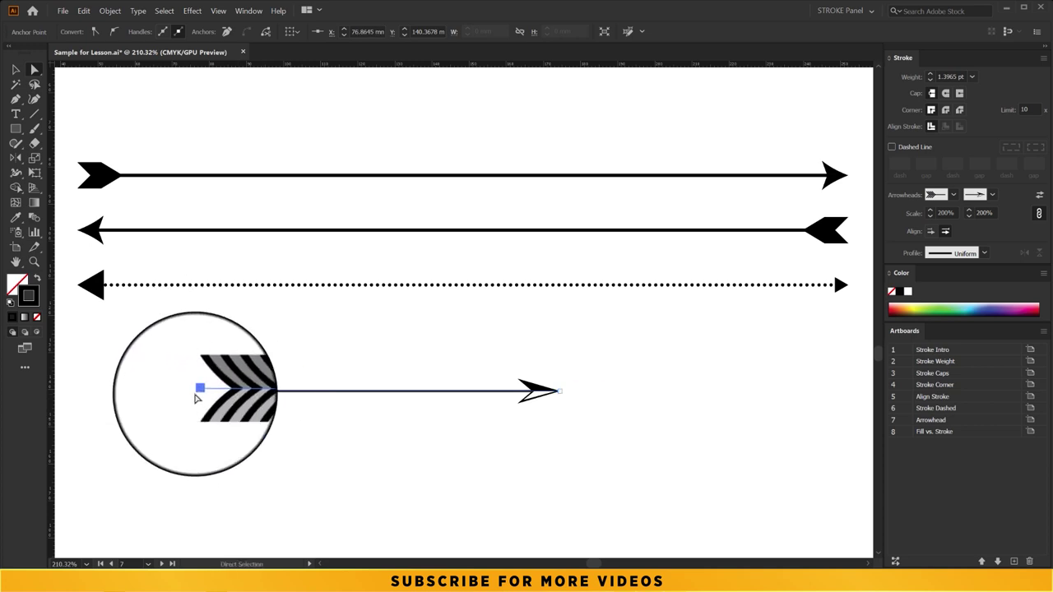
{"action": "left_click", "coordinate": [559, 390]}
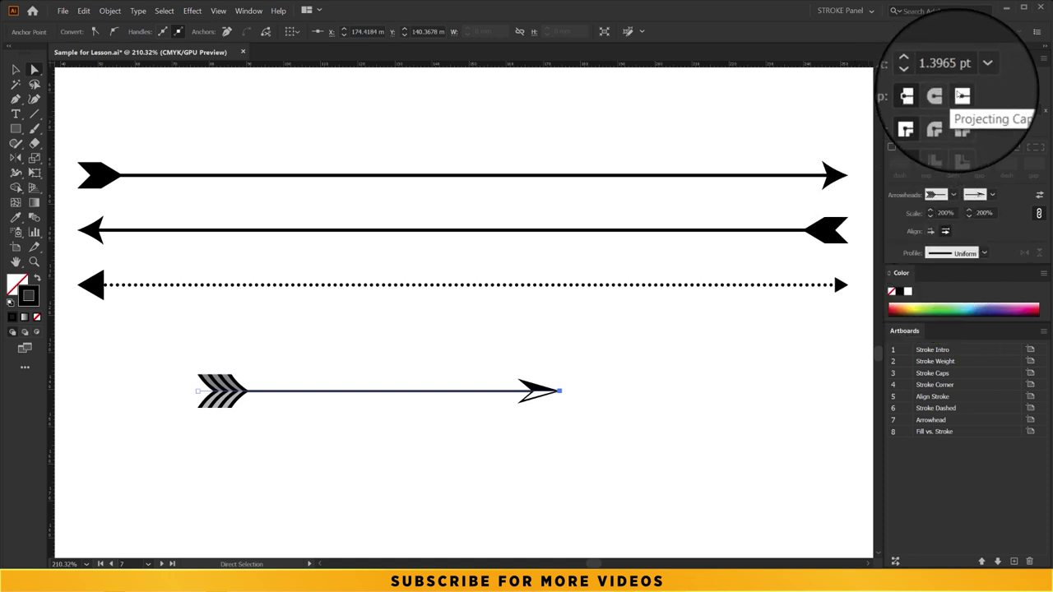
Compare arrowhead alignments, settle on extending tips beyond the path ends, then deselect.
{"action": "left_click", "coordinate": [931, 232]}
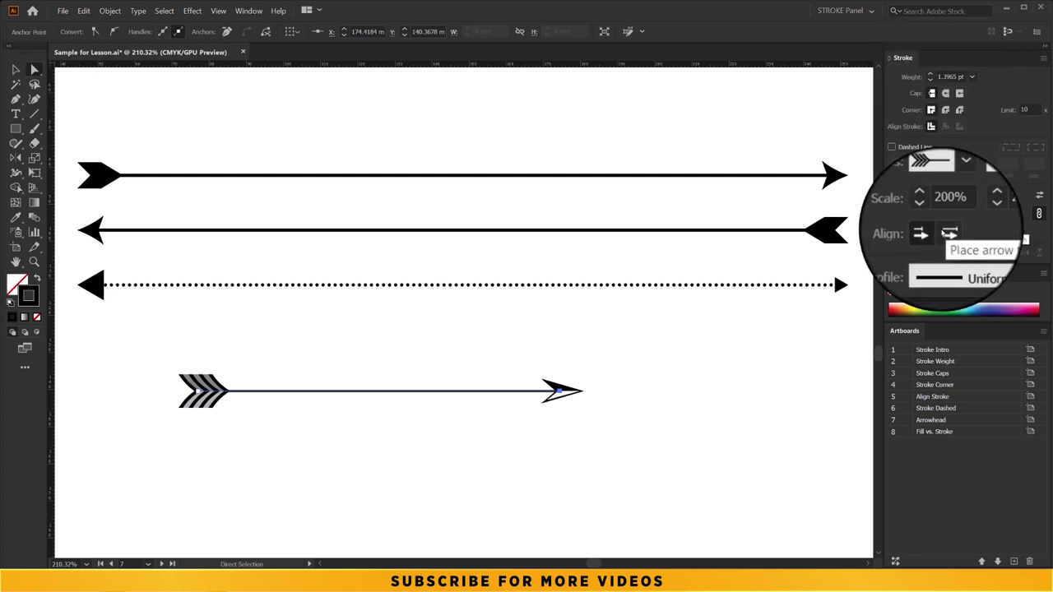
{"action": "left_click", "coordinate": [946, 231]}
{"action": "left_click", "coordinate": [931, 233]}
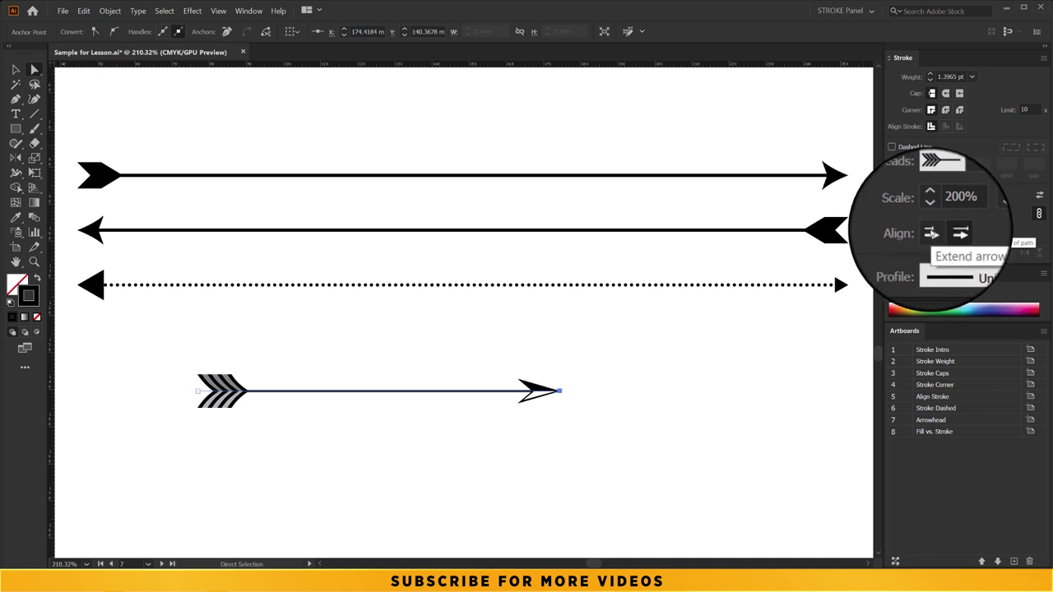
{"action": "left_click", "coordinate": [931, 233]}
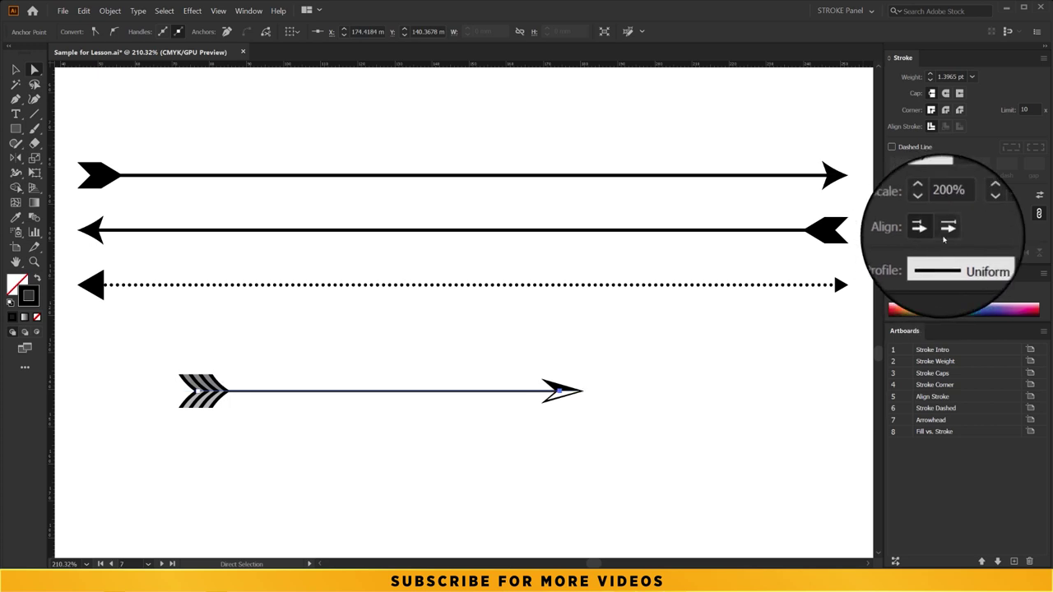
{"action": "left_click", "coordinate": [17, 71]}
{"action": "left_click", "coordinate": [646, 367]}
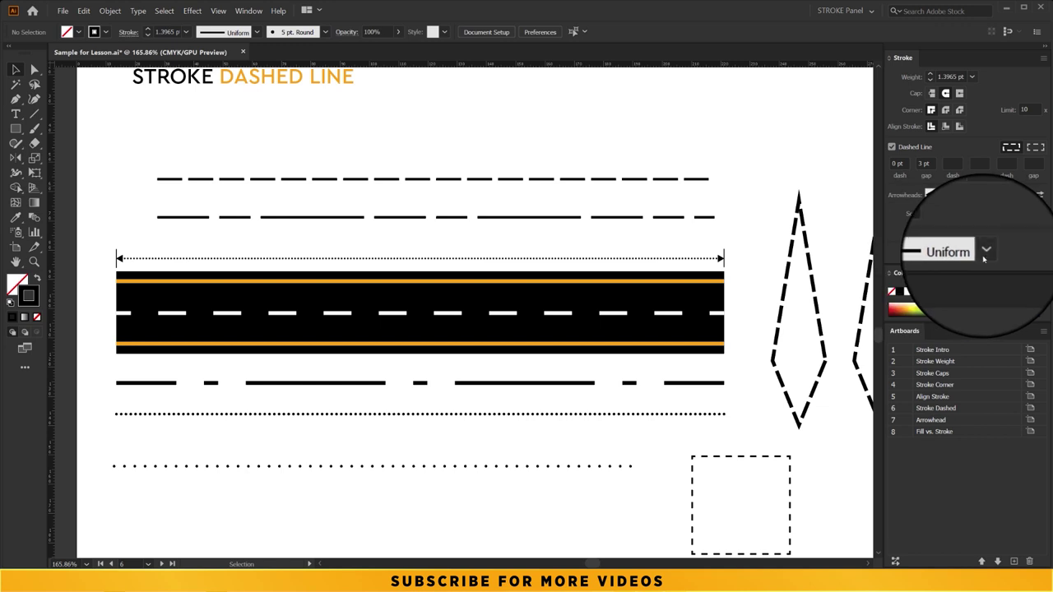
Look through the width profile list without changing the profile.
{"action": "left_click", "coordinate": [958, 254]}
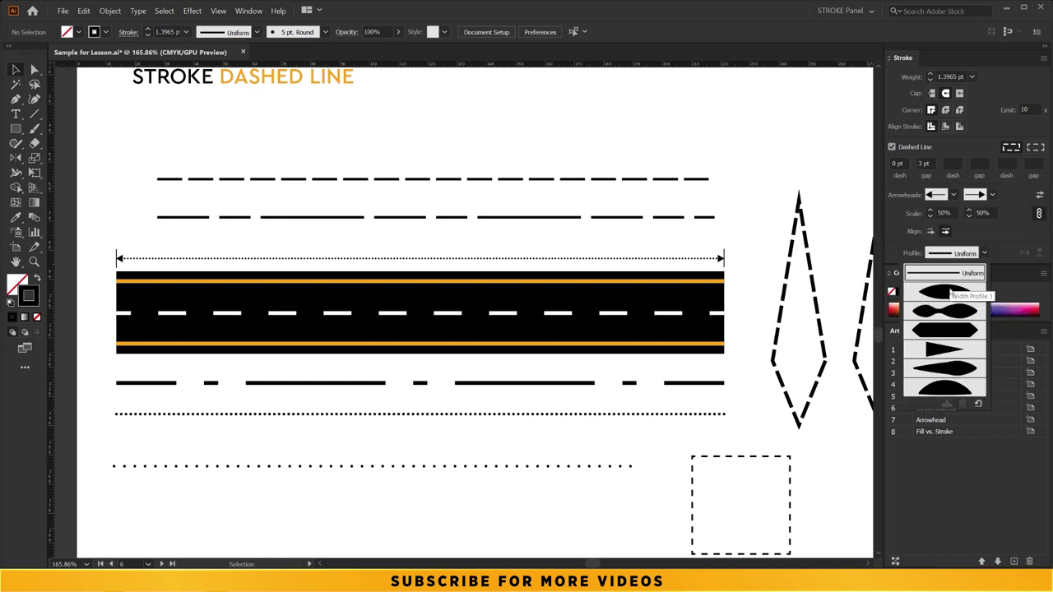
{"action": "left_click", "coordinate": [960, 282]}
{"action": "scroll", "coordinate": [551, 122], "scroll_direction": "down", "scroll_amount": 3}
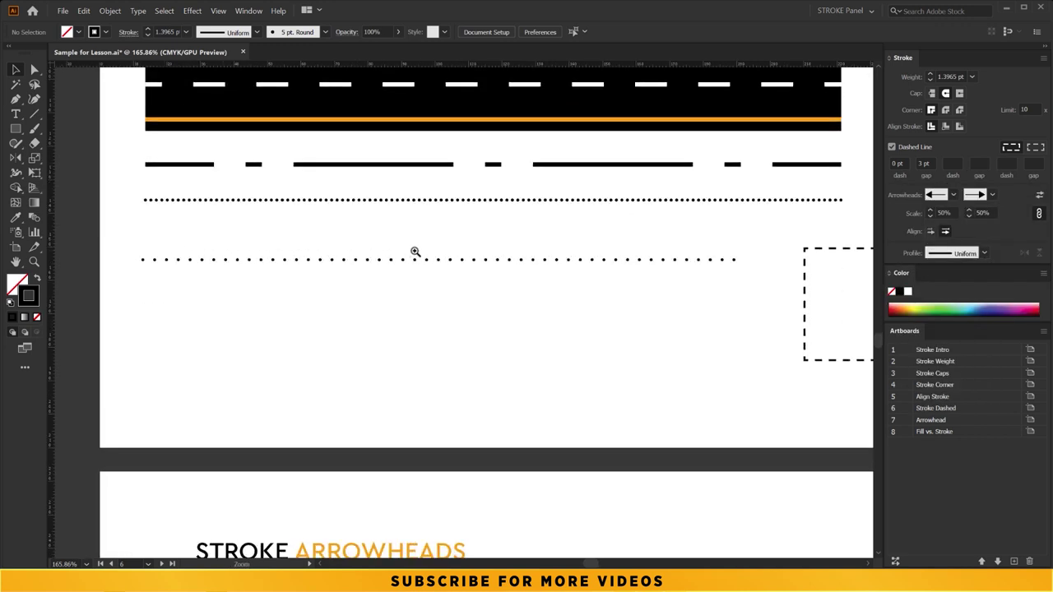
{"action": "scroll", "coordinate": [414, 252], "scroll_direction": "up", "scroll_amount": 3, "text": "alt"}
Draw a horizontal line below the dotted lines, turn off dashes, and set 10 pt weight.
{"action": "key", "text": "backslash"}
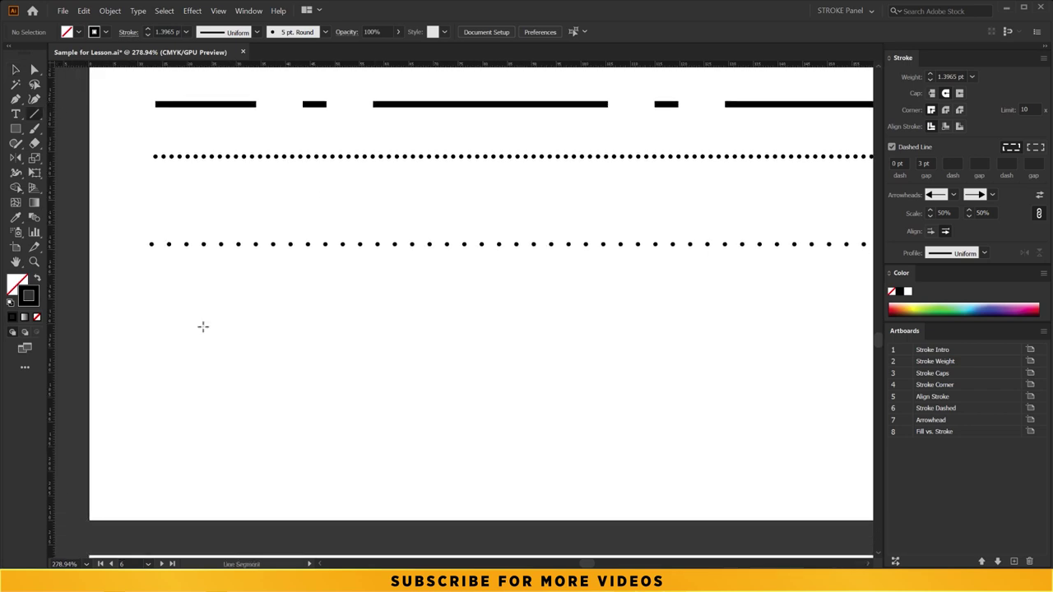
{"action": "left_click_drag", "start_coordinate": [195, 347], "coordinate": [713, 346]}
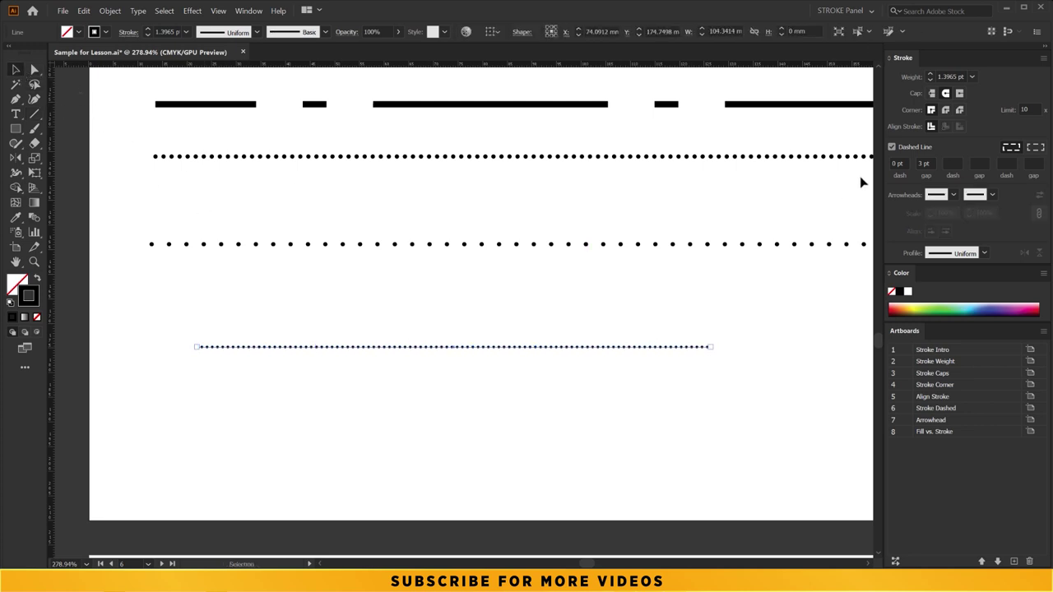
{"action": "left_click", "coordinate": [892, 147]}
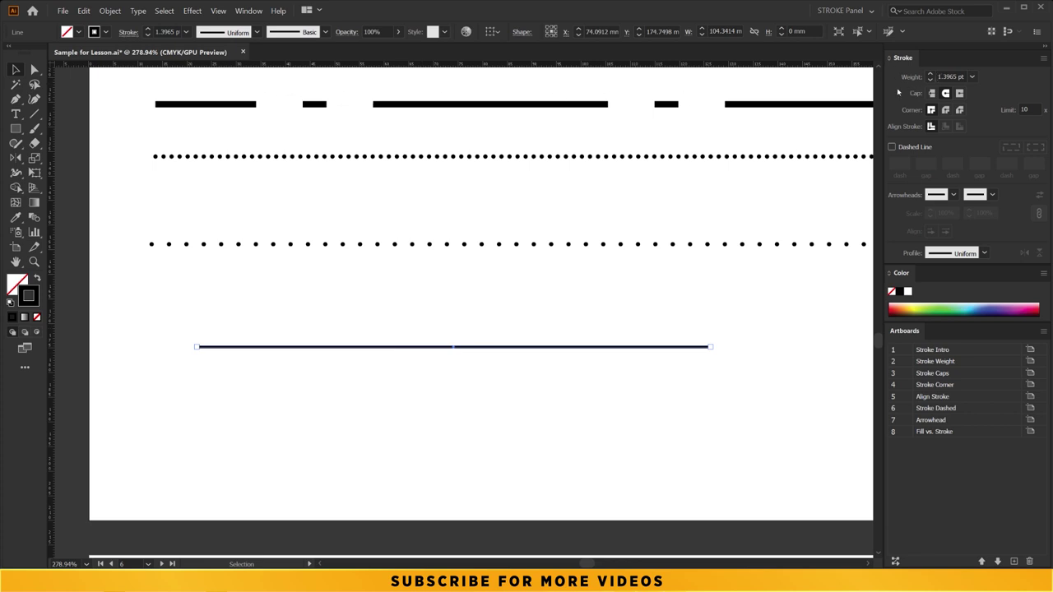
{"action": "left_click", "coordinate": [972, 76]}
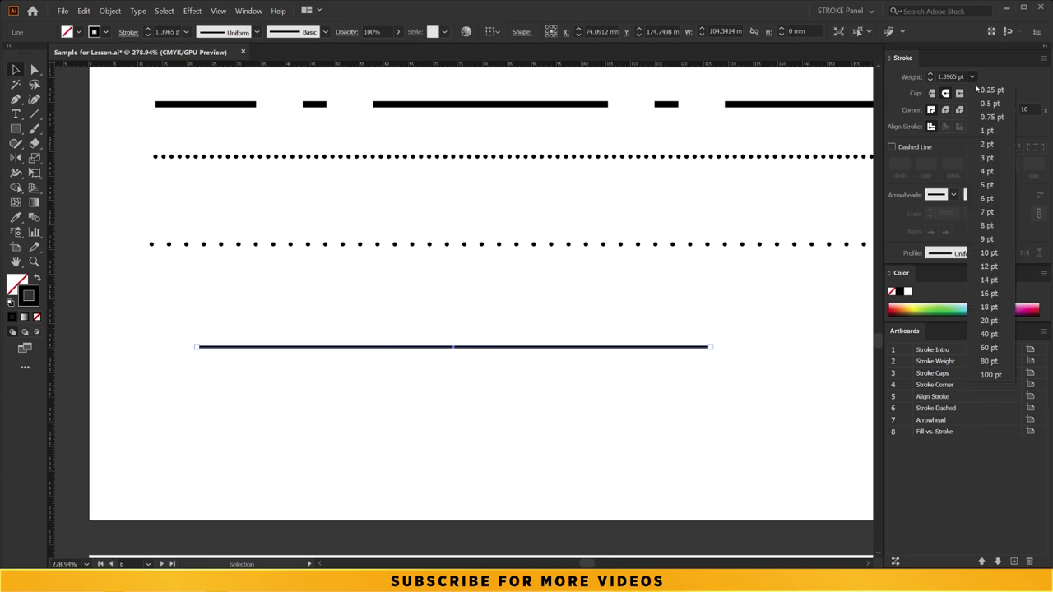
{"action": "left_click", "coordinate": [994, 253]}
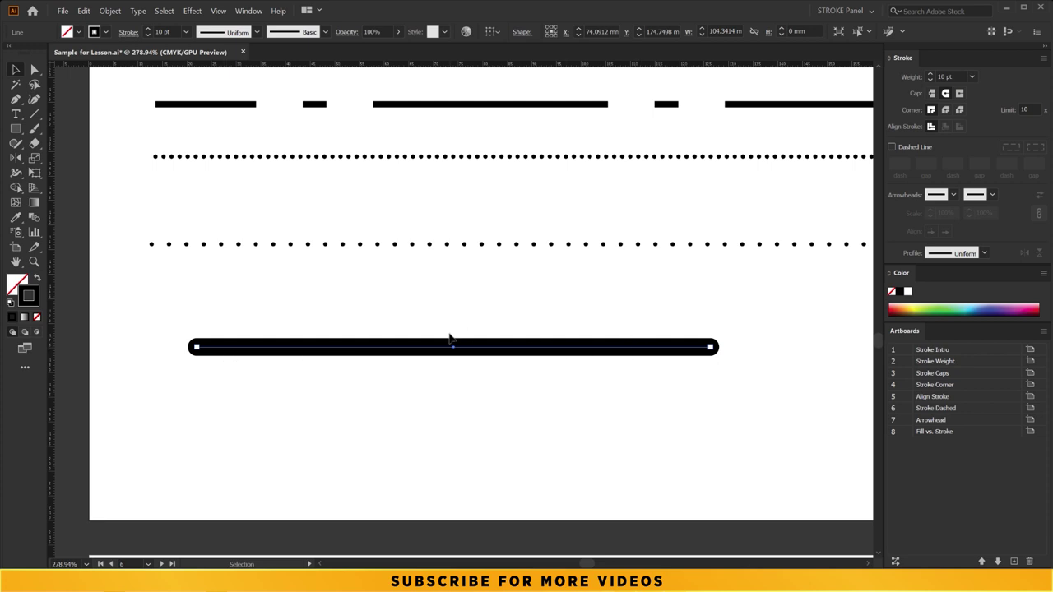
{"action": "left_click", "coordinate": [984, 253]}
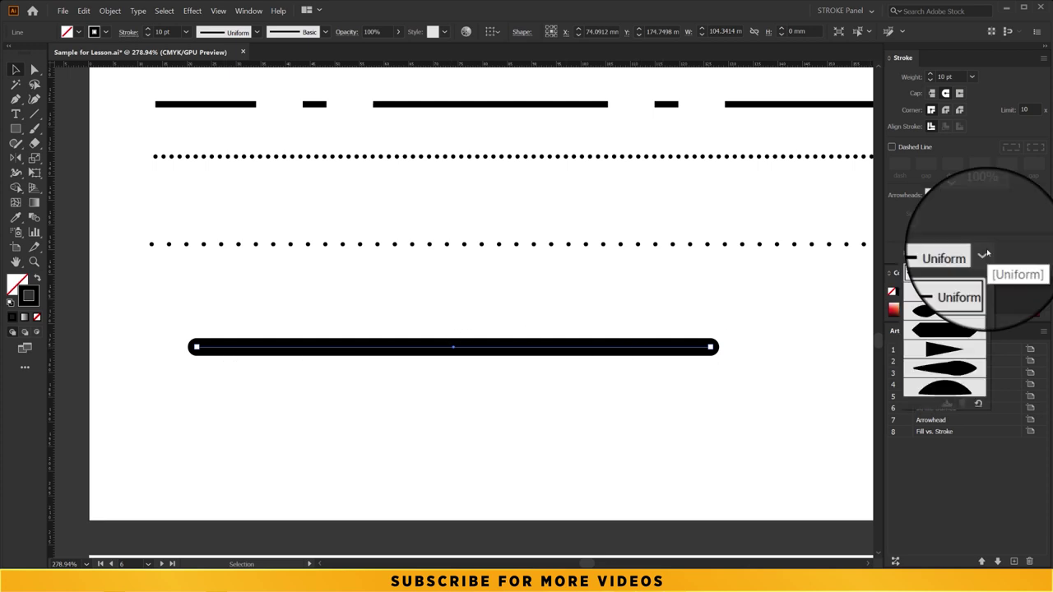
{"action": "left_click", "coordinate": [951, 290]}
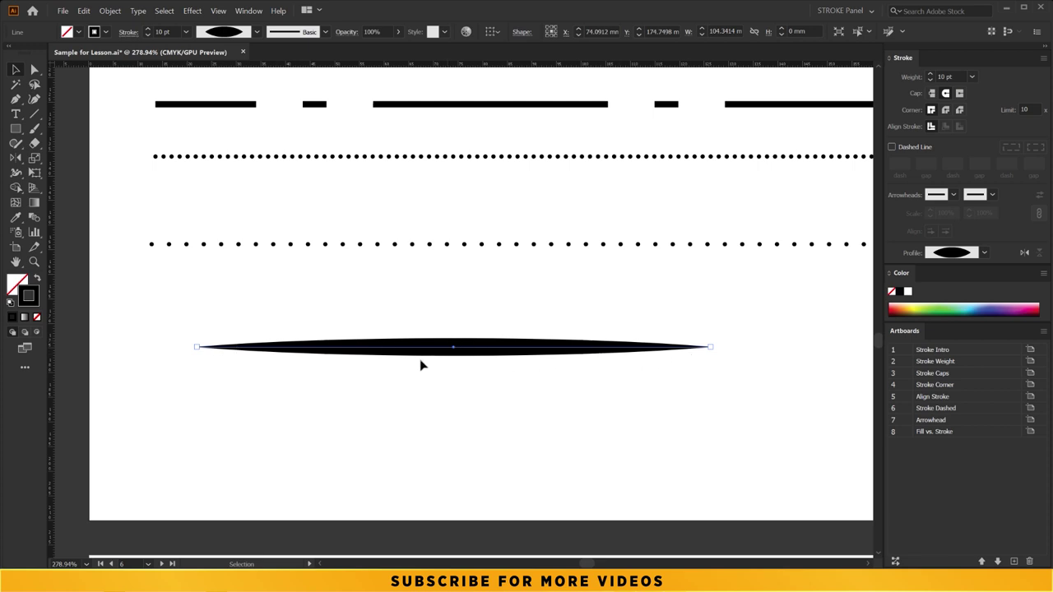
{"action": "left_click", "coordinate": [985, 254]}
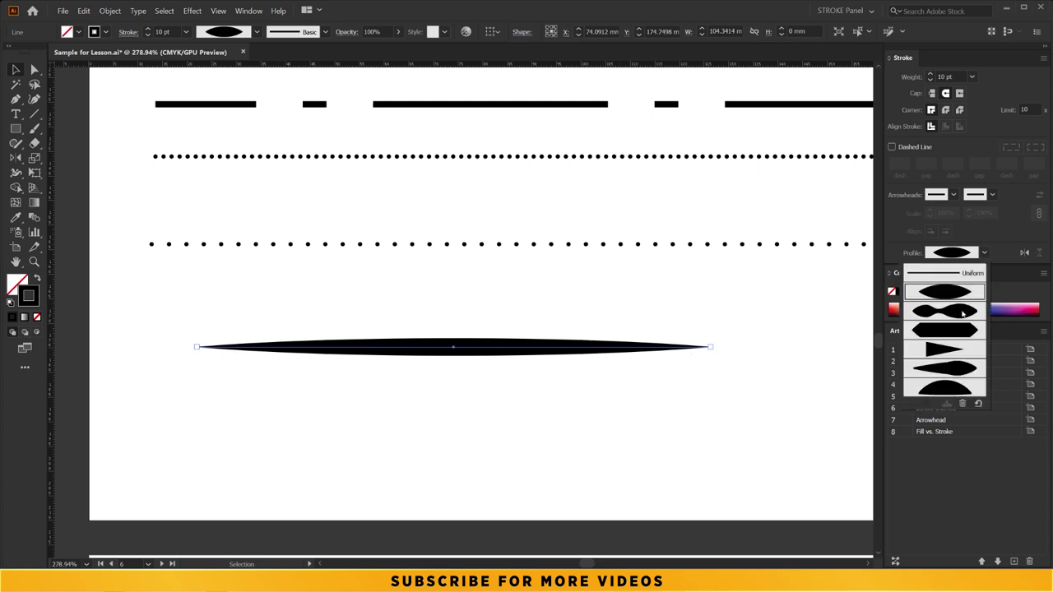
{"action": "left_click", "coordinate": [963, 313]}
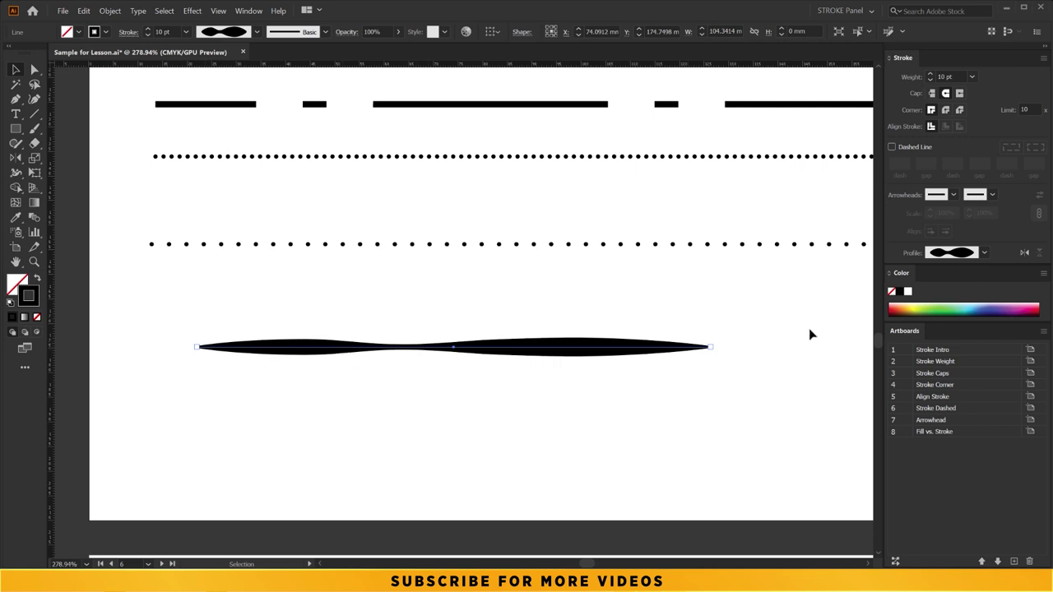
{"action": "left_click", "coordinate": [985, 253]}
{"action": "left_click", "coordinate": [956, 332]}
{"action": "left_click", "coordinate": [984, 253]}
{"action": "left_click", "coordinate": [955, 352]}
{"action": "left_click", "coordinate": [985, 253]}
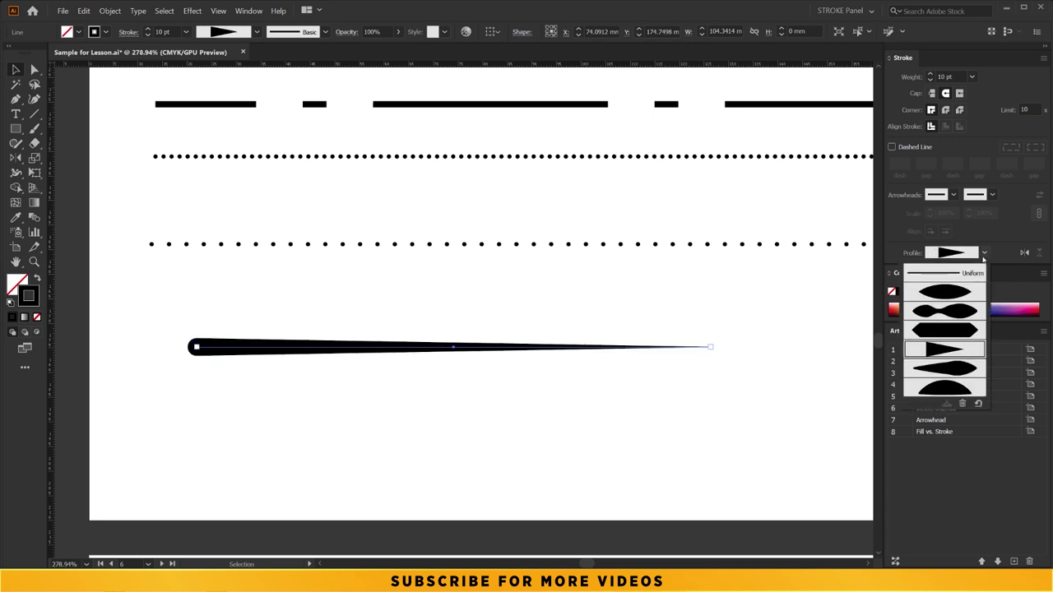
{"action": "left_click", "coordinate": [971, 275]}
{"action": "left_click", "coordinate": [984, 252]}
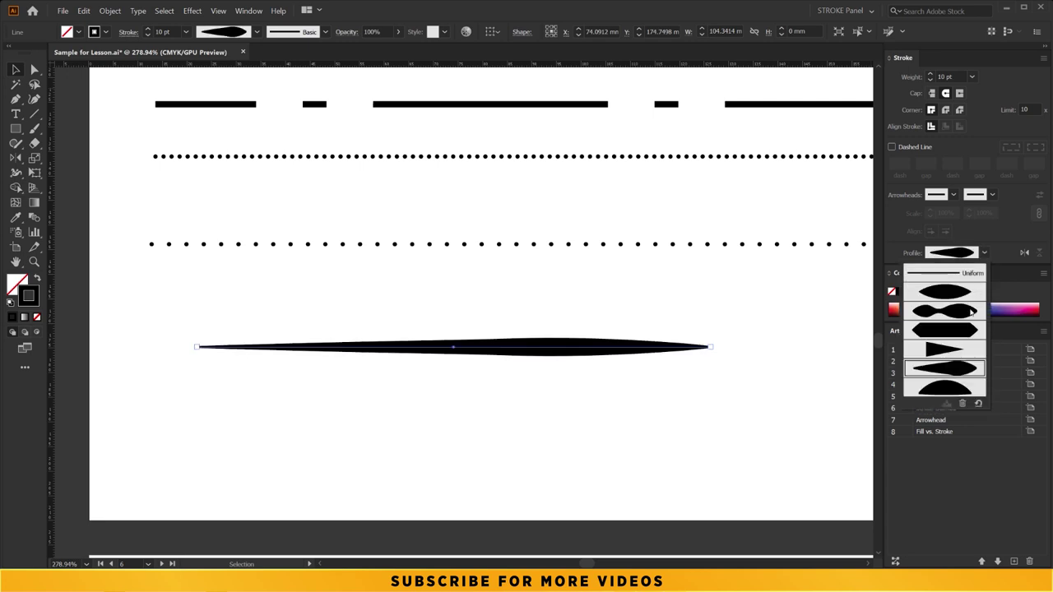
{"action": "left_click", "coordinate": [955, 390]}
{"action": "left_click", "coordinate": [981, 254]}
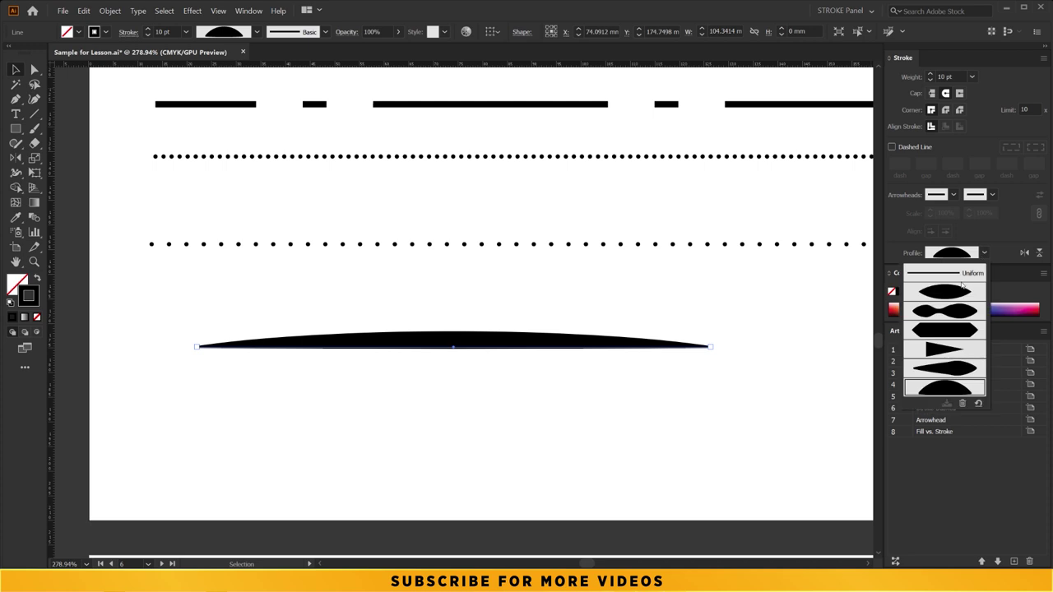
{"action": "left_click", "coordinate": [982, 250]}
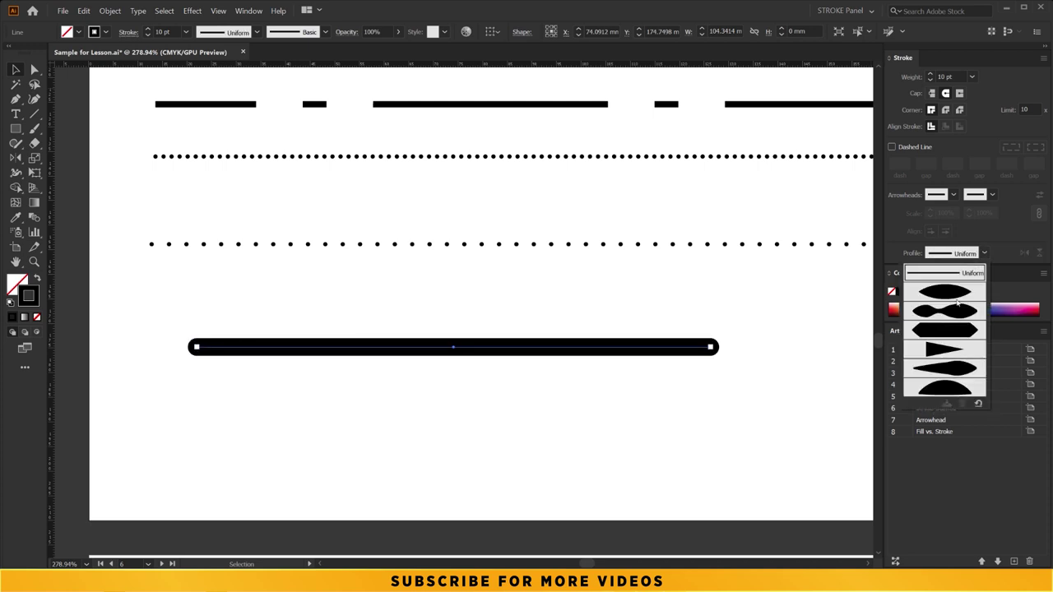
{"action": "left_click", "coordinate": [1000, 248]}
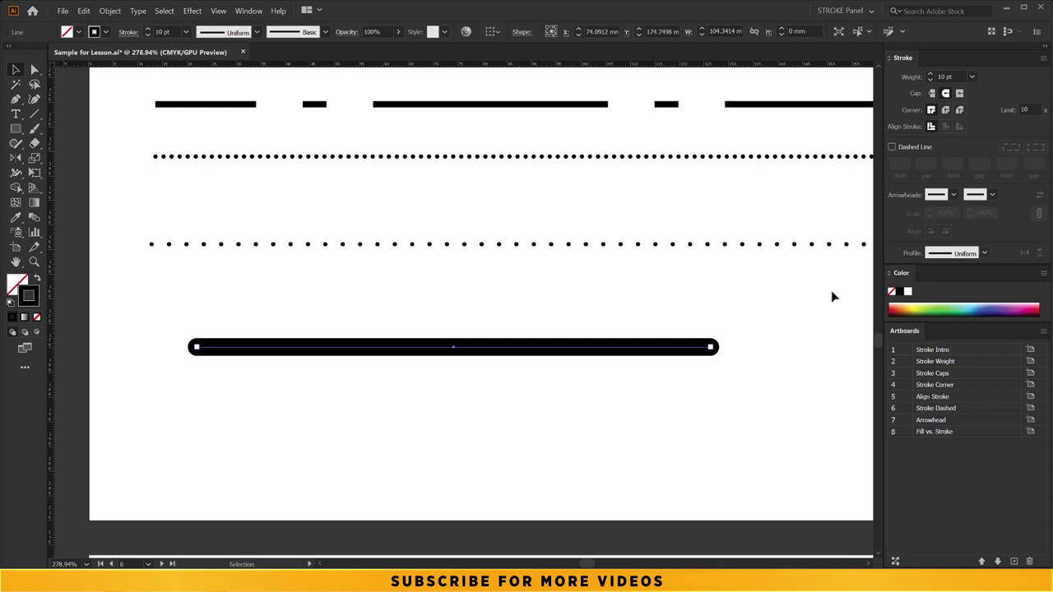
{"action": "left_click", "coordinate": [985, 253]}
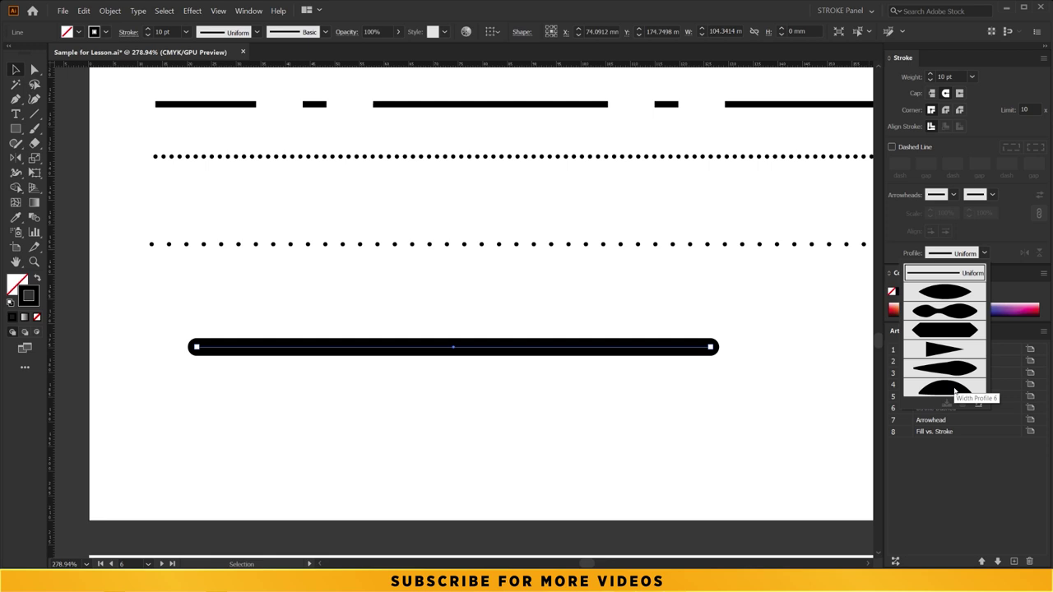
{"action": "left_click", "coordinate": [1001, 251]}
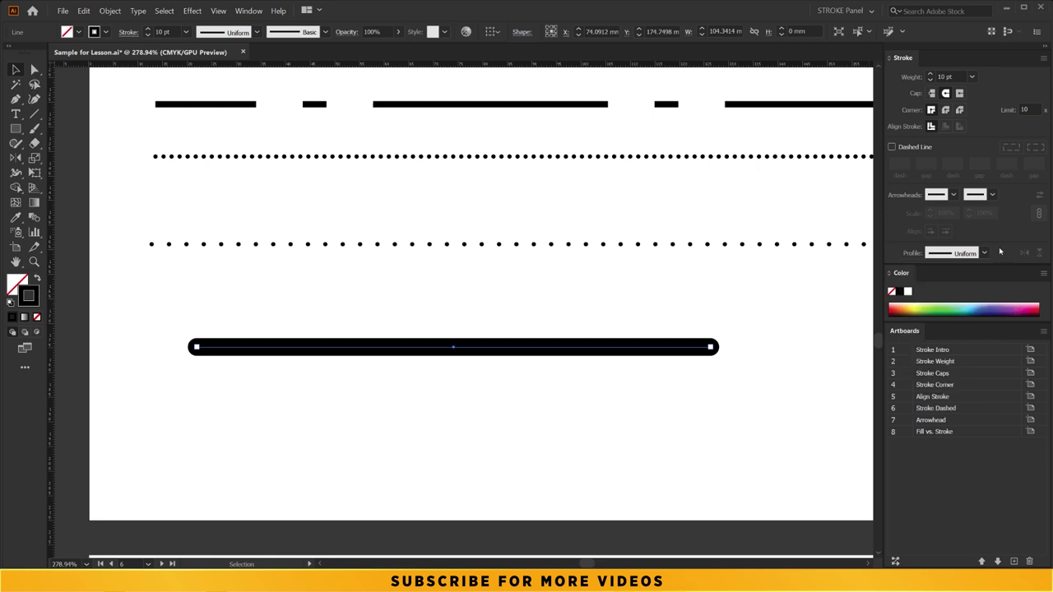
{"action": "left_click", "coordinate": [805, 321]}
{"action": "key", "text": "ctrl+0"}
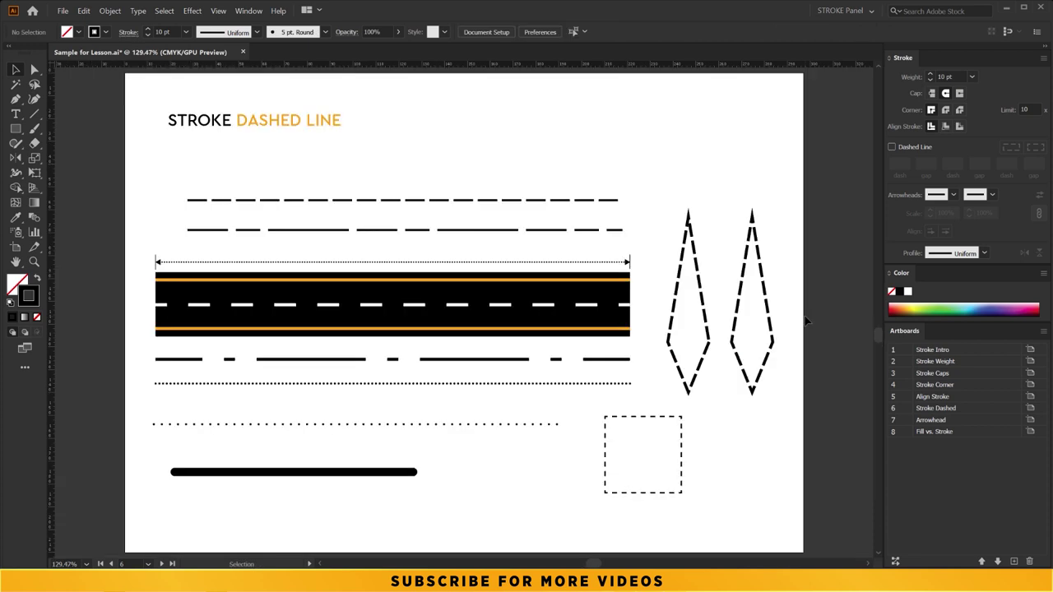